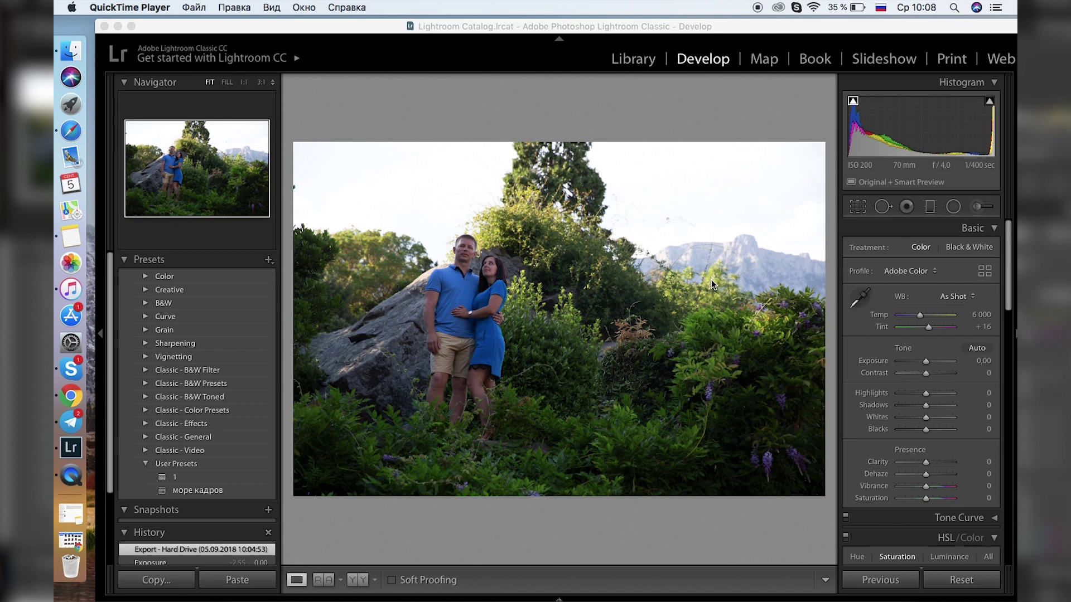
- Select the first photo of the shoot in the Lightroom filmstrip
{"action": "mouse_move", "coordinate": [559, 599]}
{"action": "left_click", "coordinate": [121, 568]}
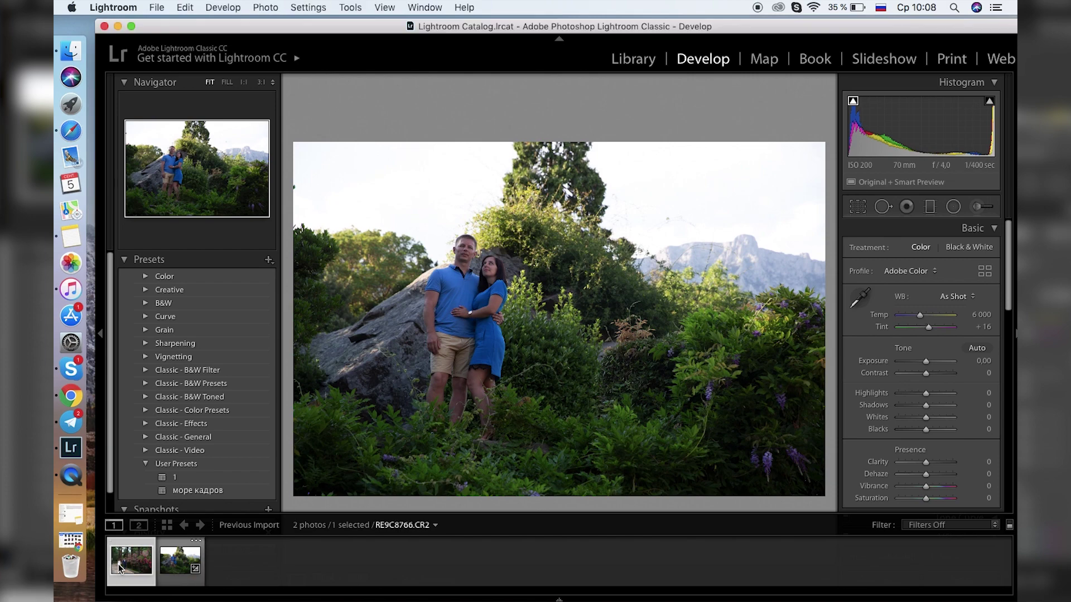
- Add cooler graduated filters over the couple photo's sky, pulling highlights down to -40
{"action": "left_click", "coordinate": [173, 568]}
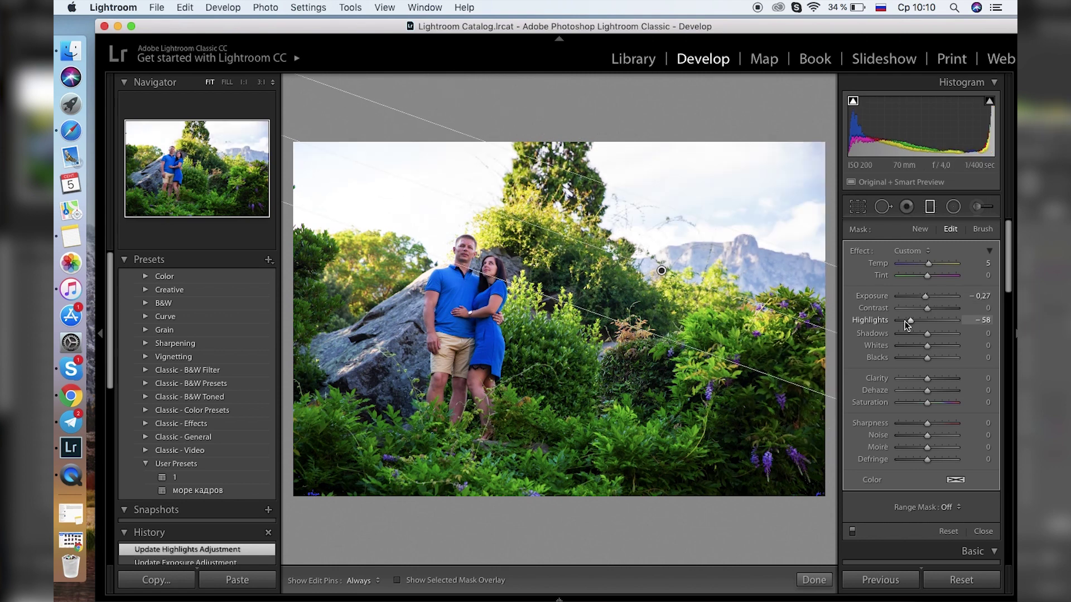
{"action": "left_click_drag", "start_coordinate": [697, 234], "coordinate": [753, 184]}
{"action": "left_click_drag", "start_coordinate": [927, 264], "coordinate": [908, 263]}
{"action": "left_click_drag", "start_coordinate": [927, 275], "coordinate": [917, 263]}
{"action": "left_click_drag", "start_coordinate": [923, 320], "coordinate": [916, 321]}
{"action": "left_click_drag", "start_coordinate": [297, 124], "coordinate": [336, 245]}
- Undo two brush strokes, then brighten the foreground gradient with added clarity and saturation
{"action": "key", "text": "k"}
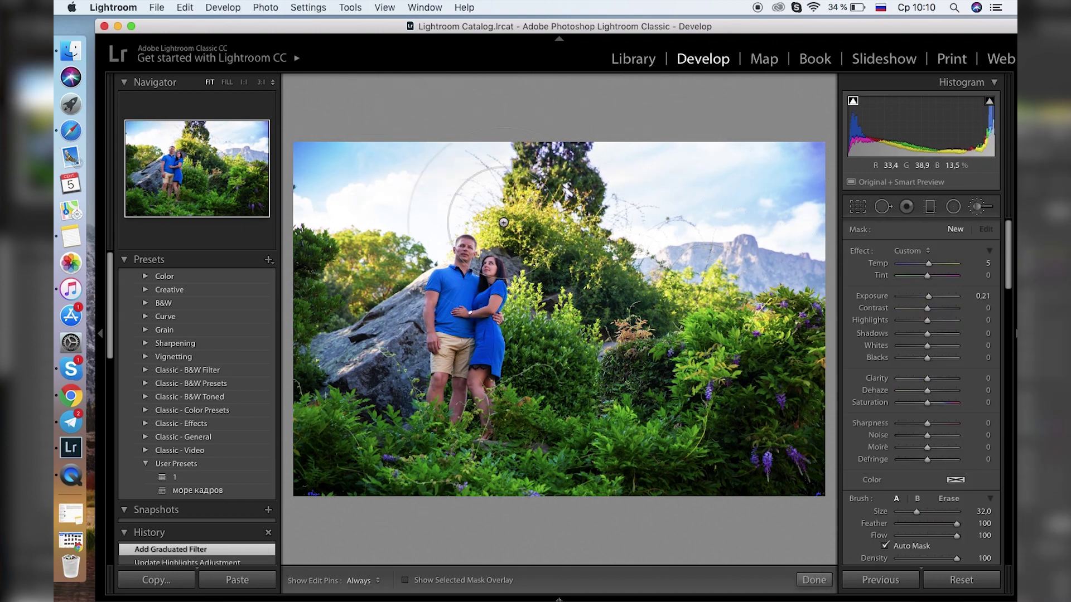
{"action": "key", "text": "super+z"}
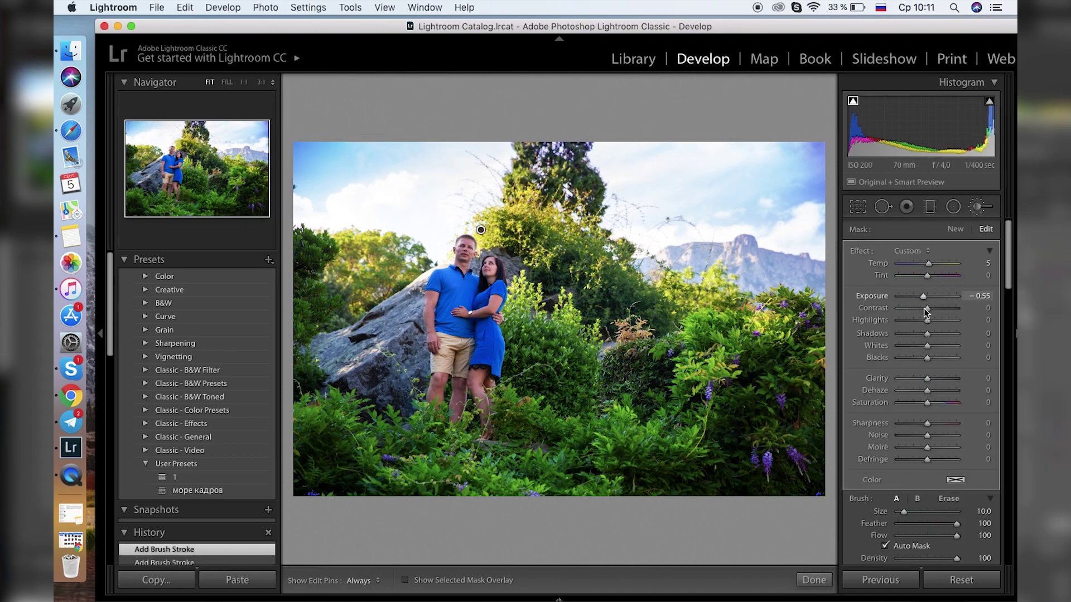
{"action": "key", "text": "super+z"}
{"action": "key", "text": "super+z"}
{"action": "key", "text": "super+z"}
{"action": "left_click_drag", "start_coordinate": [929, 296], "coordinate": [933, 296]}
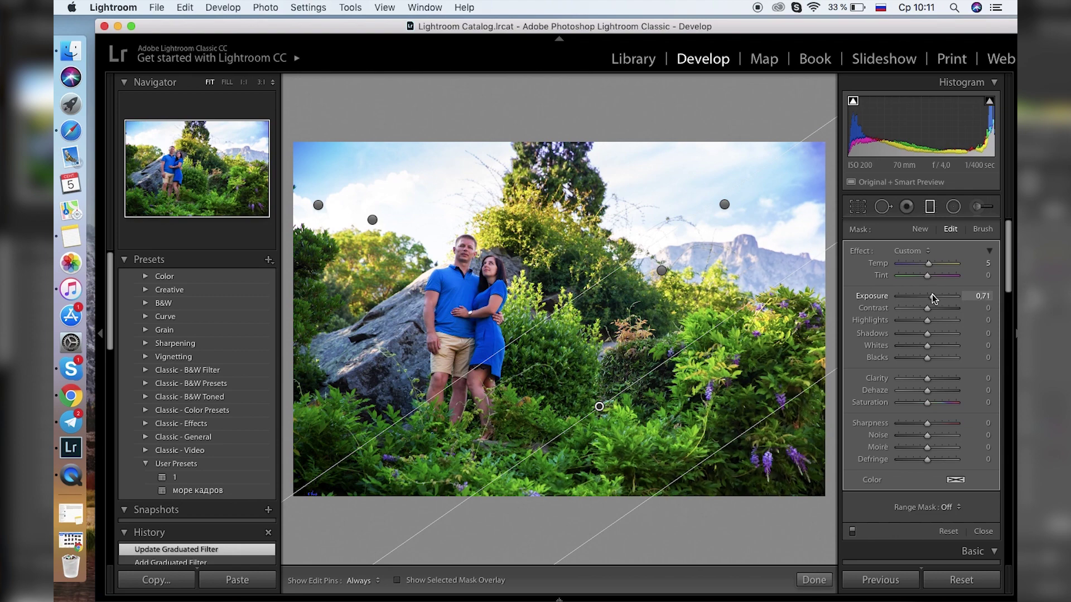
{"action": "left_click_drag", "start_coordinate": [927, 403], "coordinate": [939, 379]}
{"action": "left_click_drag", "start_coordinate": [286, 448], "coordinate": [338, 338]}
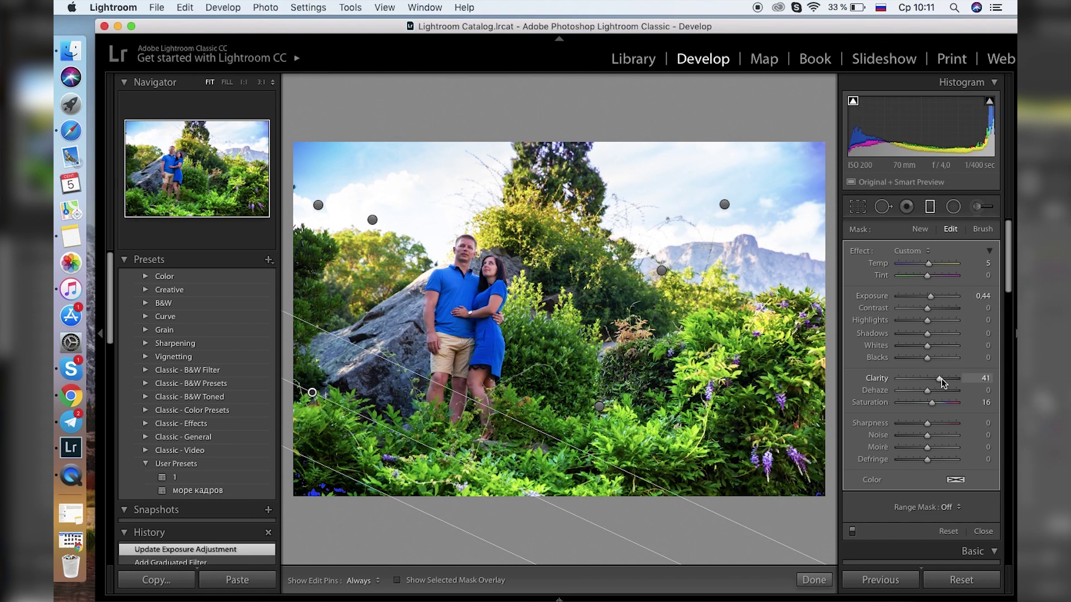
- Set the brush exposure to 0.31 and return to the photo's overall adjustments
{"action": "left_click", "coordinate": [977, 206]}
{"action": "left_click", "coordinate": [979, 207]}
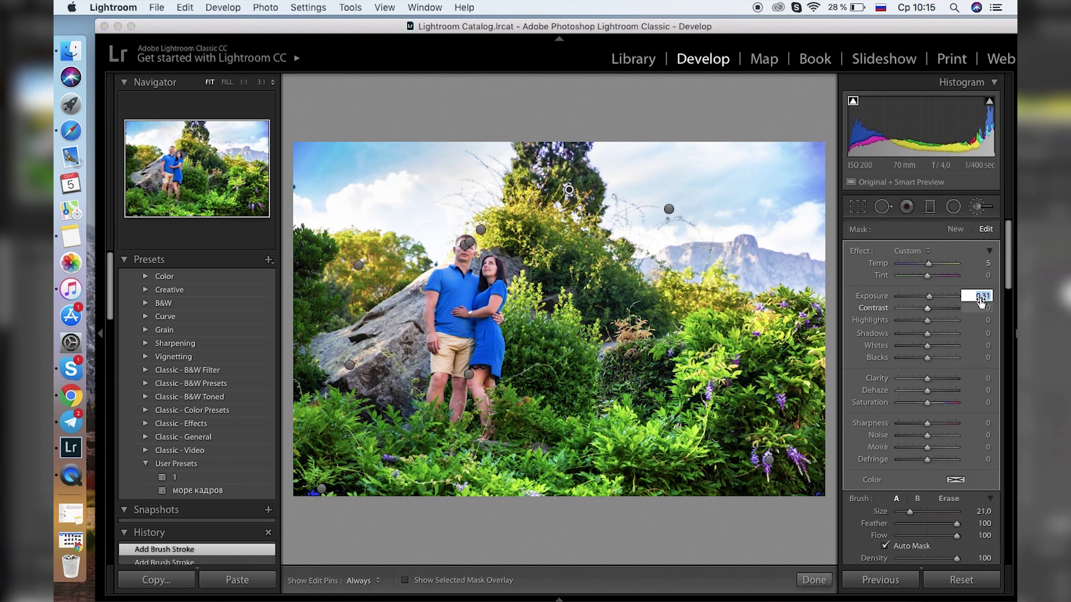
{"action": "key", "text": "Return"}
{"action": "key", "text": "Return"}
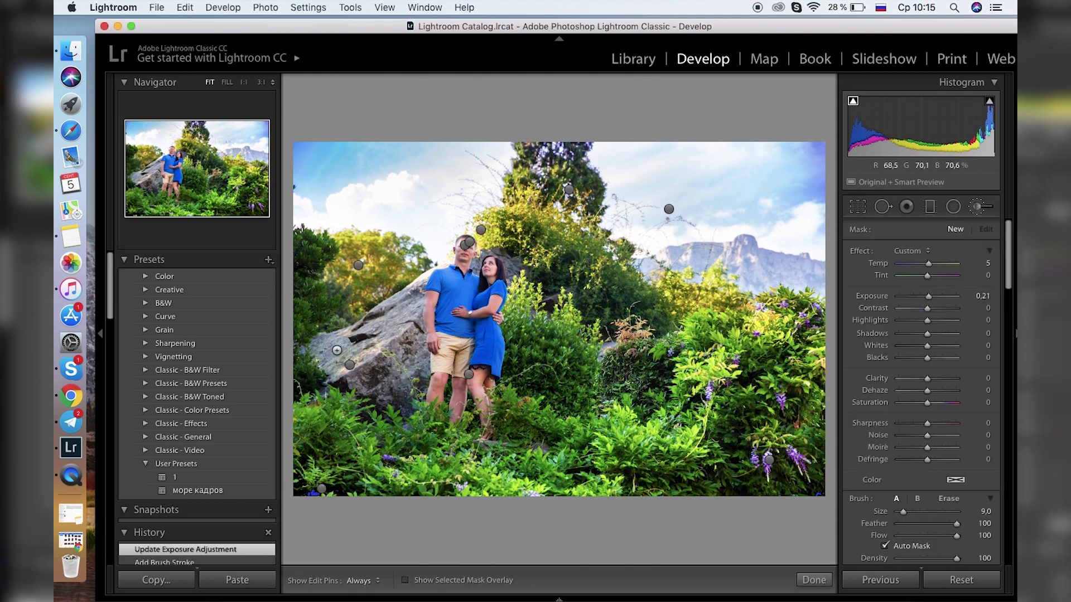
{"action": "left_click", "coordinate": [984, 207]}
{"action": "left_click", "coordinate": [157, 8]}
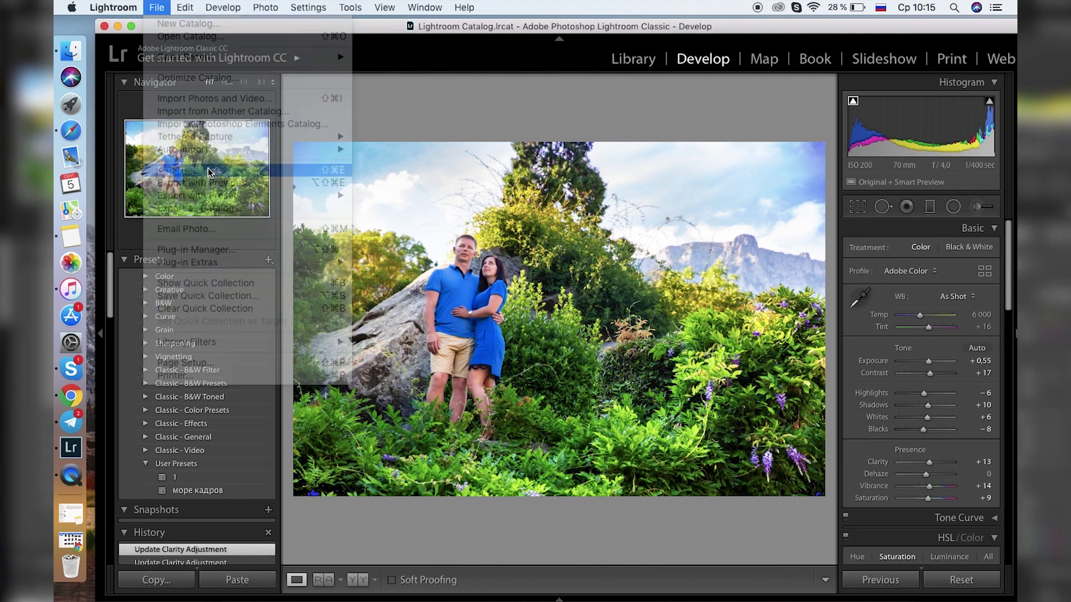
- Export the retouched couple photo as a JPEG under a new file name
{"action": "left_click", "coordinate": [173, 167]}
{"action": "scroll", "coordinate": [517, 293], "scroll_direction": "down", "scroll_amount": 5}
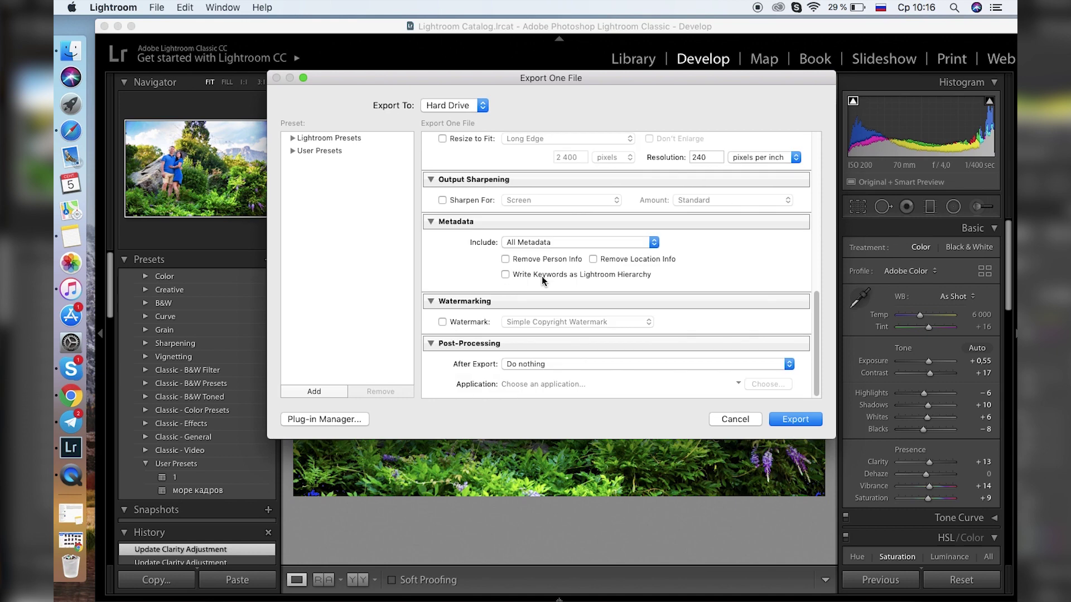
{"action": "left_click", "coordinate": [796, 419]}
{"action": "left_click", "coordinate": [746, 339]}
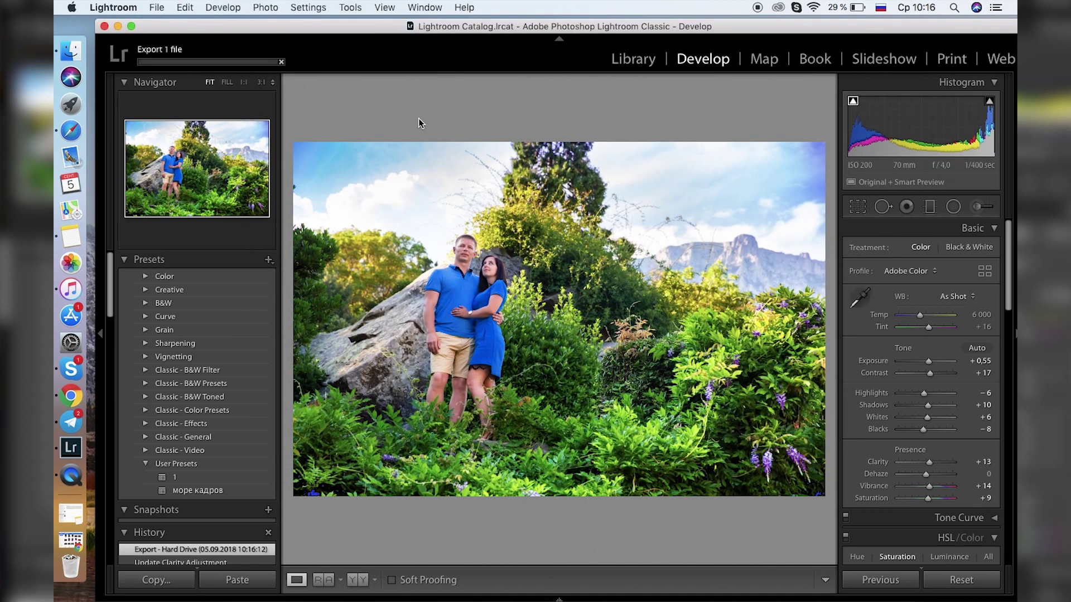
- Export a second copy into a subfolder named обработка and view the running exports
{"action": "key", "text": "super+shift+e"}
{"action": "type", "text": "обработка"}
{"action": "key", "text": "Return"}
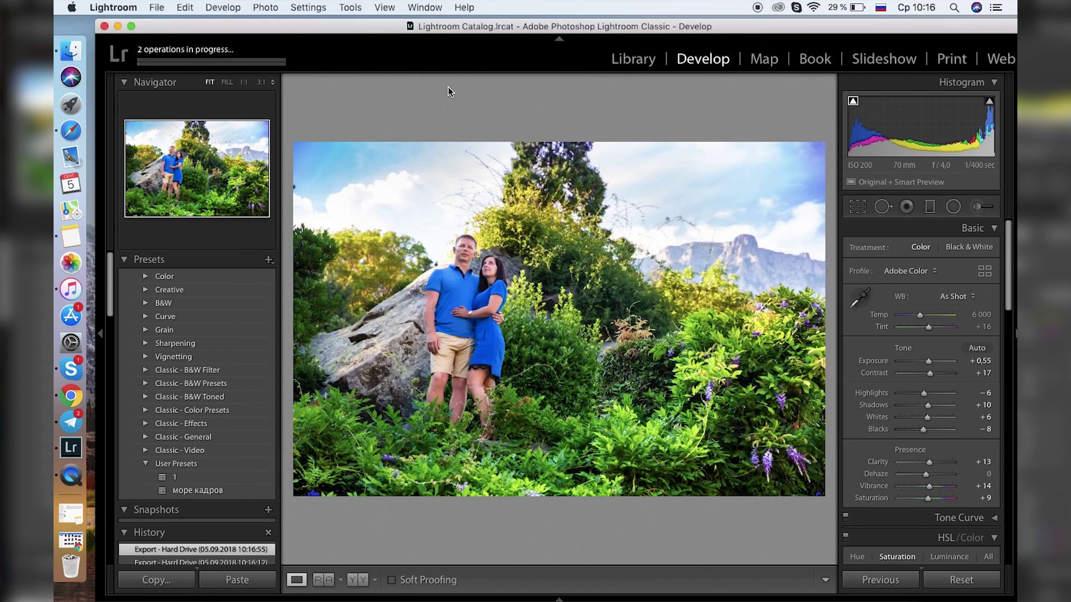
{"action": "left_click", "coordinate": [213, 59]}
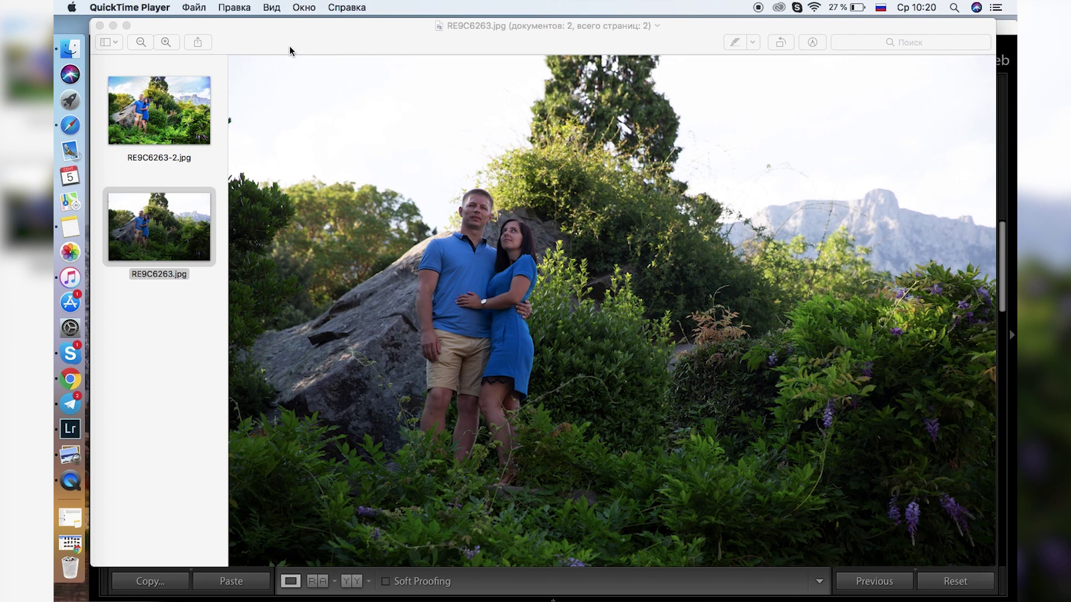
- Bring Preview forward to compare RE9C6263.jpg with RE9C6263-2.jpg
{"action": "left_click", "coordinate": [149, 29]}
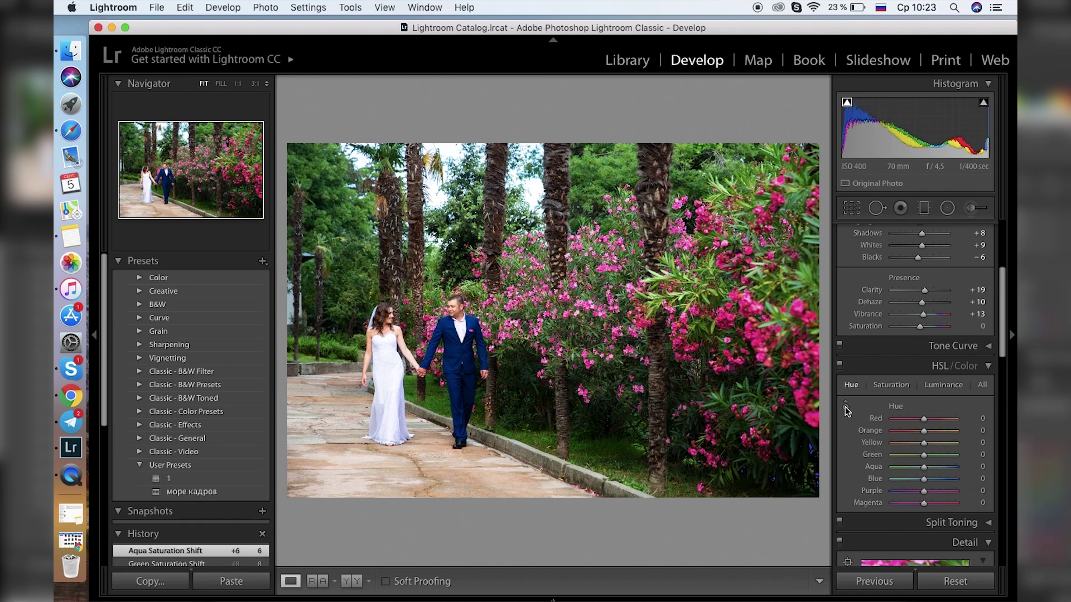
- Shift the foliage's green and yellow hues and boost the pink flowers' saturation
{"action": "left_click", "coordinate": [847, 411]}
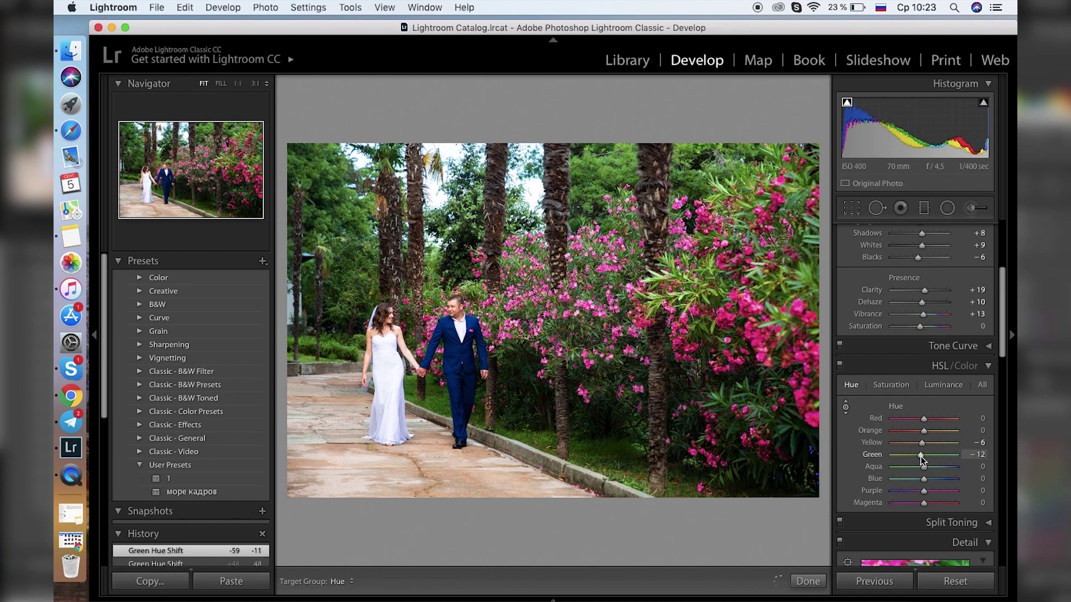
{"action": "left_click", "coordinate": [891, 385]}
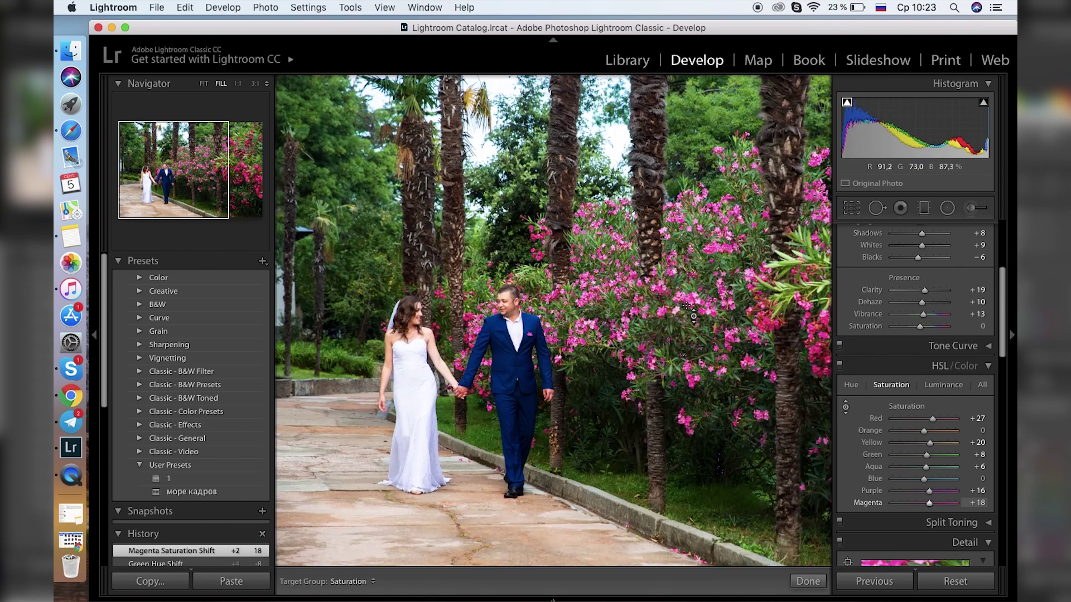
{"action": "key", "text": "z"}
{"action": "left_click_drag", "start_coordinate": [529, 335], "coordinate": [529, 331]}
{"action": "key", "text": "z"}
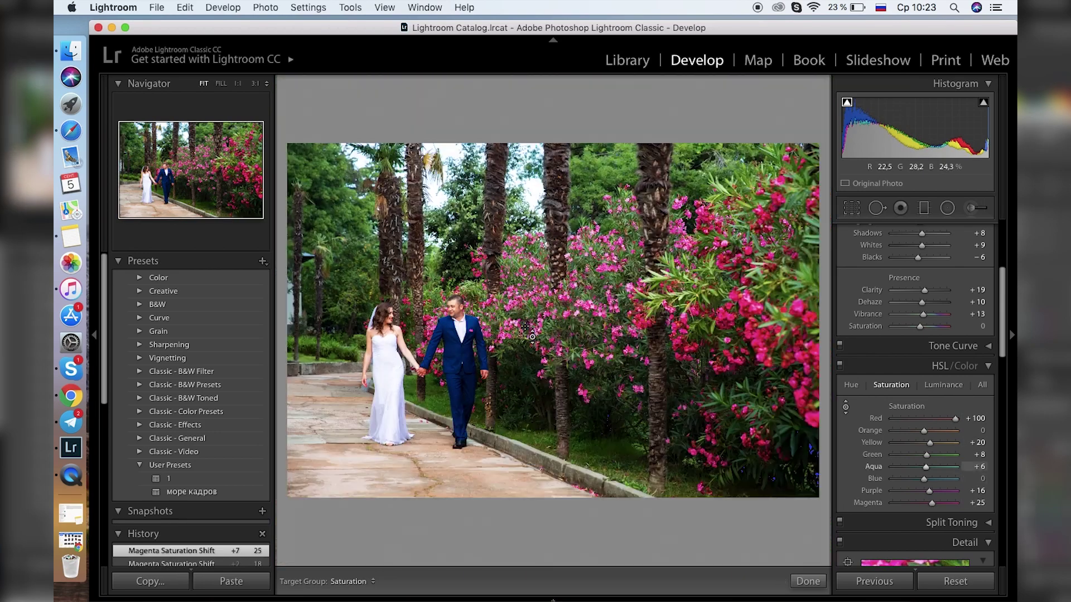
- Set Sharpening Amount to 53 and Masking to 98
{"action": "scroll", "coordinate": [915, 306], "scroll_direction": "down", "scroll_amount": 10}
{"action": "left_click_drag", "start_coordinate": [908, 270], "coordinate": [912, 270]}
{"action": "left_click_drag", "start_coordinate": [892, 306], "coordinate": [946, 306]}
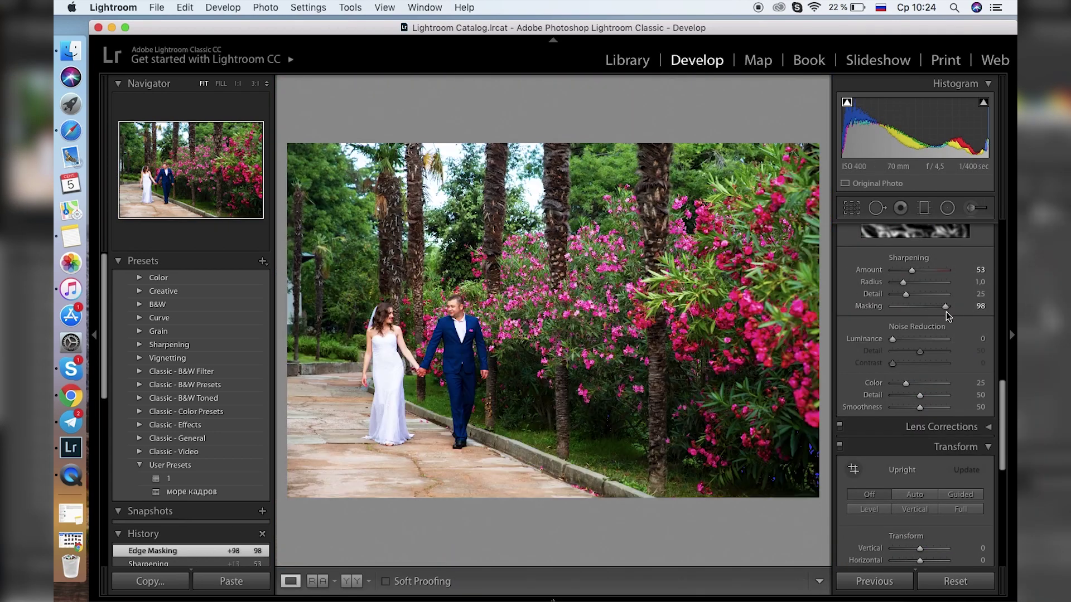
- Add a steep diagonal graduated filter, slightly brighter with shadows lifted to 15
{"action": "left_click", "coordinate": [923, 208]}
{"action": "left_click_drag", "start_coordinate": [487, 335], "coordinate": [675, 444]}
{"action": "left_click_drag", "start_coordinate": [581, 389], "coordinate": [514, 404]}
{"action": "left_click_drag", "start_coordinate": [640, 244], "coordinate": [609, 223]}
{"action": "left_click_drag", "start_coordinate": [922, 298], "coordinate": [924, 298]}
{"action": "left_click_drag", "start_coordinate": [921, 335], "coordinate": [926, 335]}
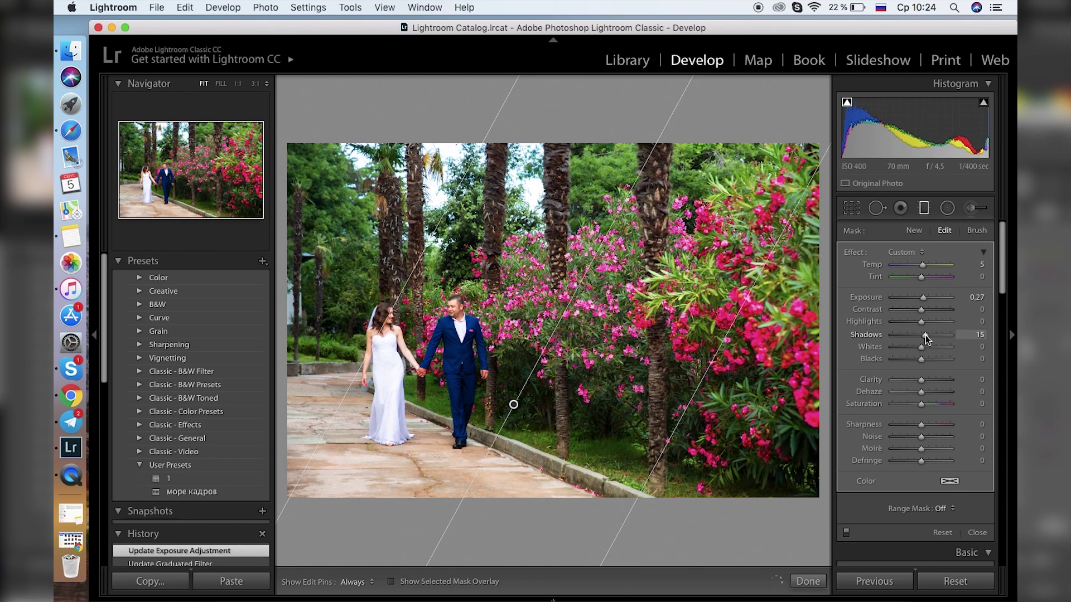
- Add a warmer, clearer gradient over the lower-left path, then paint a brightening brush stroke
{"action": "left_click_drag", "start_coordinate": [424, 402], "coordinate": [349, 508]}
{"action": "left_click_drag", "start_coordinate": [921, 380], "coordinate": [927, 380]}
{"action": "left_click_drag", "start_coordinate": [922, 265], "coordinate": [935, 267]}
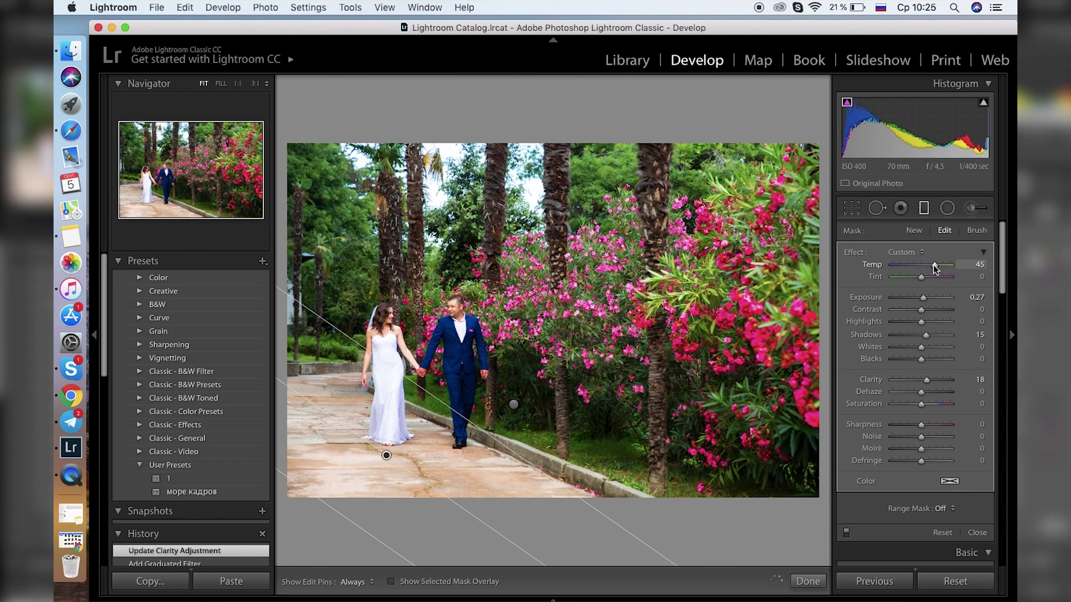
{"action": "key", "text": "k"}
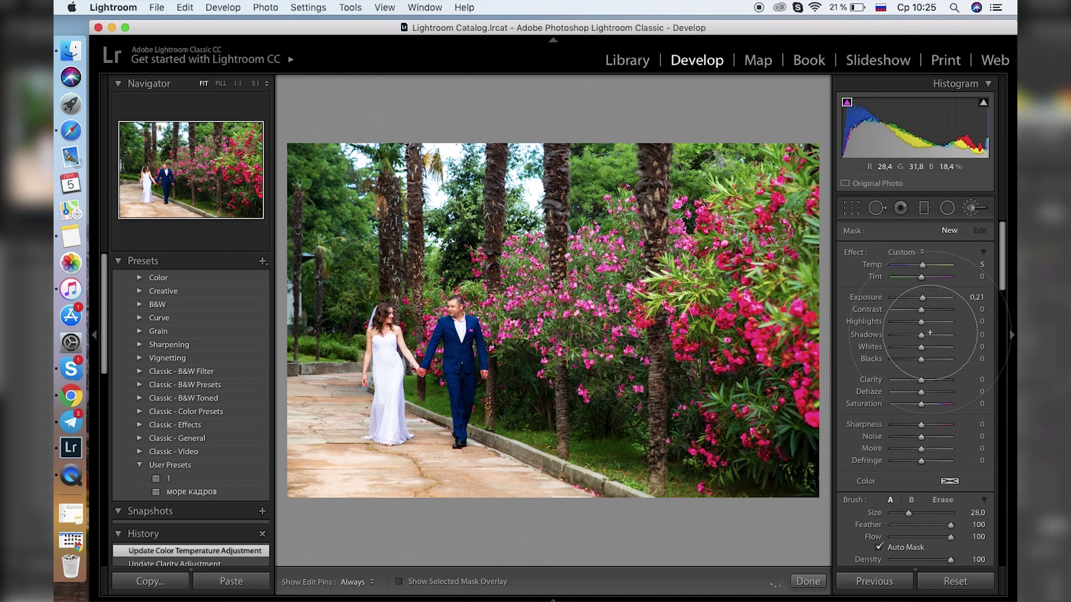
{"action": "left_click_drag", "start_coordinate": [921, 310], "coordinate": [923, 310]}
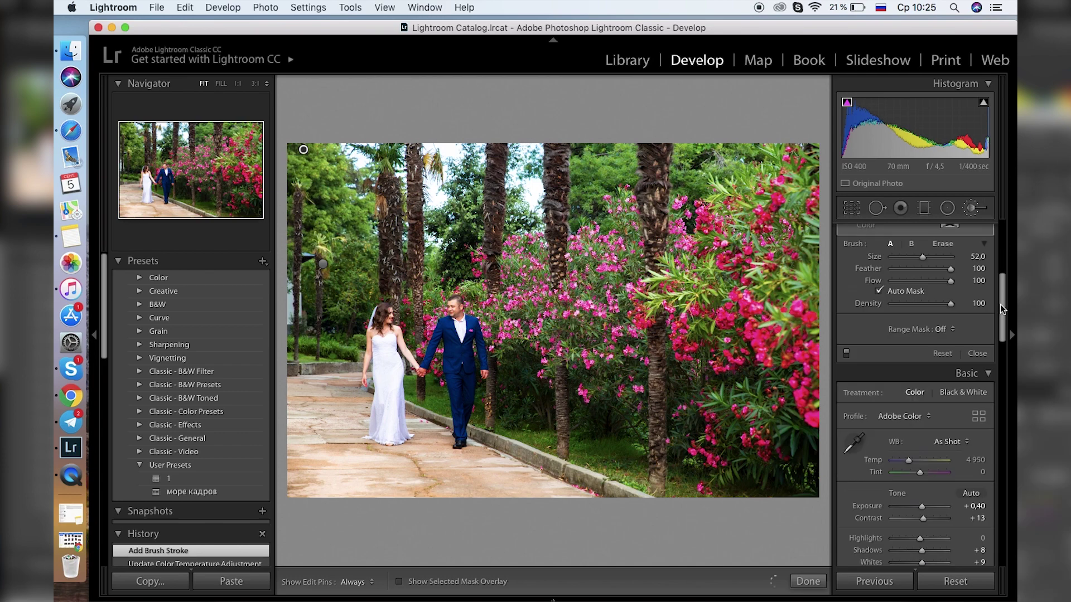
- Delete the top-left brush adjustment; give the flower brush a magenta tint and saturation 19
{"action": "left_click", "coordinate": [949, 328]}
{"action": "left_click", "coordinate": [717, 362]}
{"action": "scroll", "coordinate": [958, 294], "scroll_direction": "up", "scroll_amount": 5}
{"action": "key", "text": "Delete"}
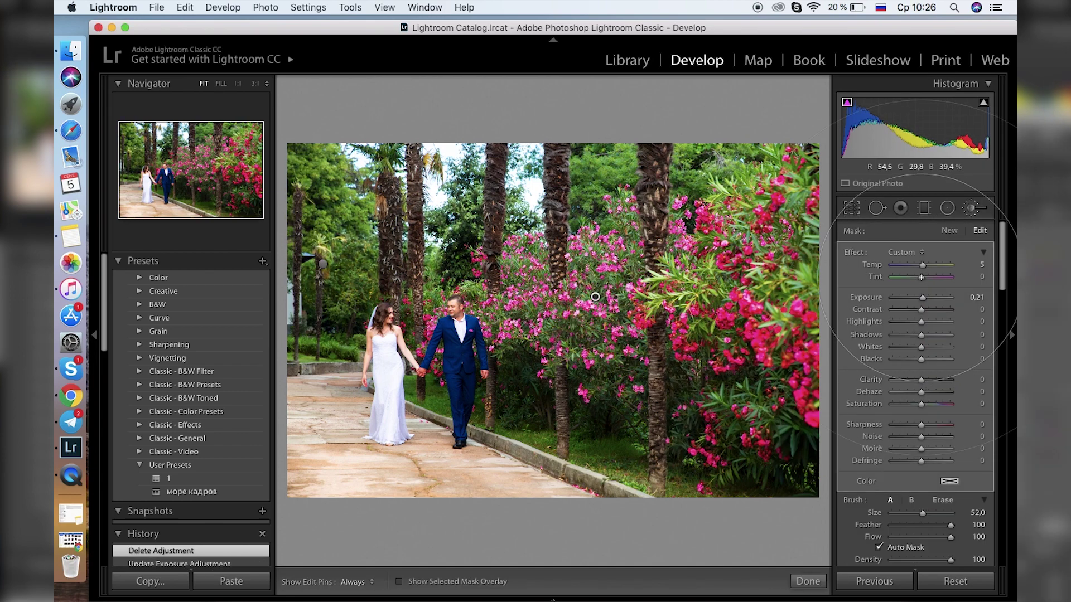
{"action": "left_click_drag", "start_coordinate": [922, 277], "coordinate": [929, 277]}
{"action": "left_click_drag", "start_coordinate": [922, 404], "coordinate": [926, 404]}
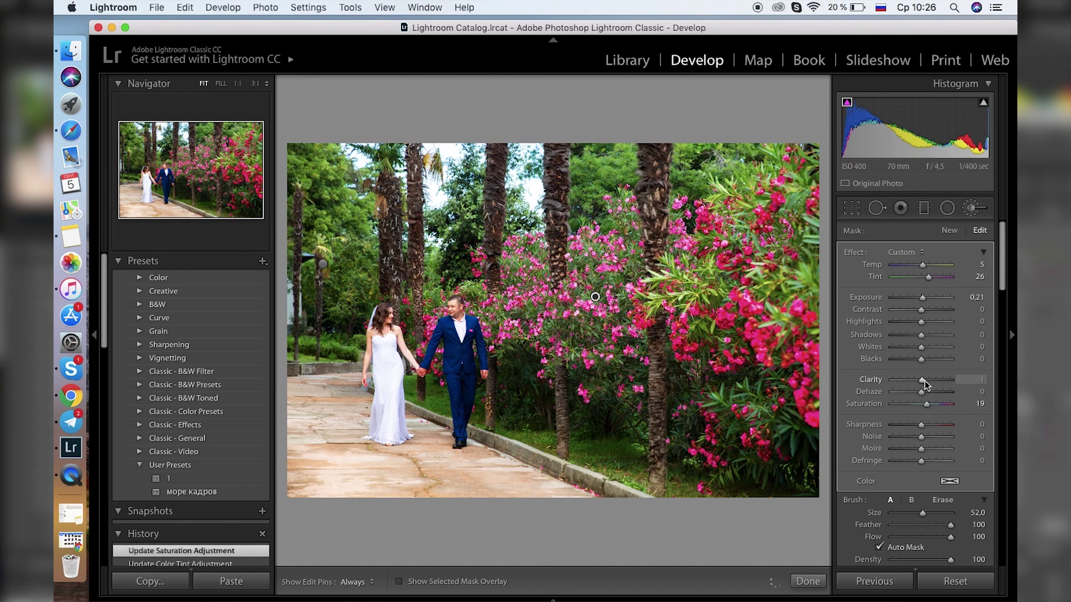
- Zoom to full size on the couple and brush over the white dress
{"action": "left_click", "coordinate": [900, 208]}
{"action": "left_click", "coordinate": [463, 279]}
{"action": "mouse_move", "coordinate": [463, 279]}
{"action": "left_mouse_down"}
{"action": "mouse_move", "coordinate": [453, 344]}
{"action": "mouse_move", "coordinate": [809, 168]}
{"action": "left_mouse_up"}
{"action": "key", "text": "k"}
{"action": "mouse_move", "coordinate": [541, 506]}
{"action": "left_mouse_down"}
{"action": "mouse_move", "coordinate": [497, 239]}
{"action": "mouse_move", "coordinate": [495, 390]}
{"action": "left_mouse_up"}
{"action": "left_click_drag", "start_coordinate": [551, 244], "coordinate": [501, 414]}
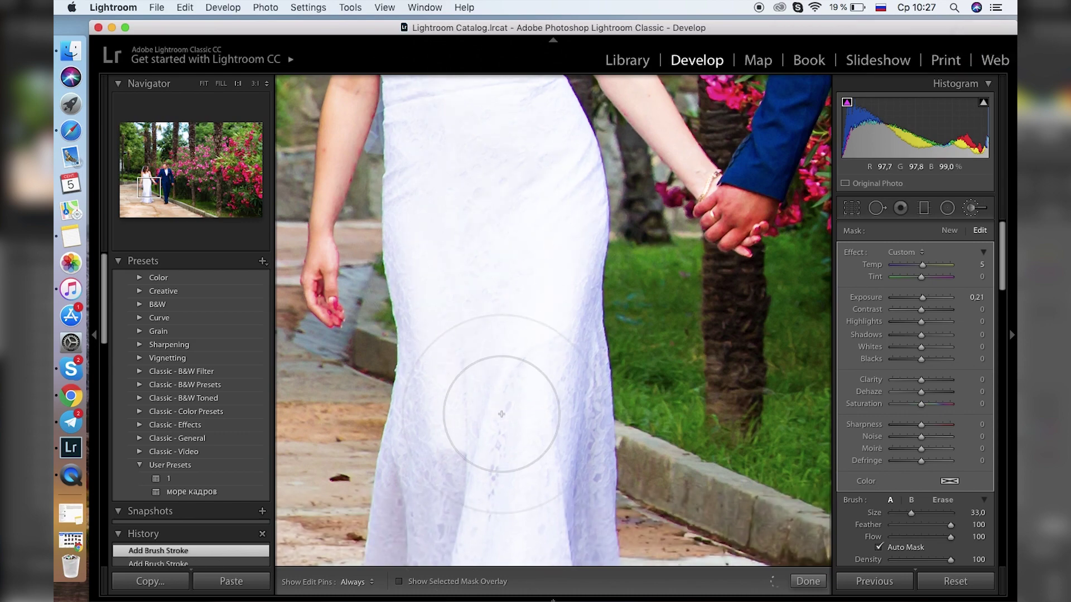
- Set the dress brush to Exposure -0.10 and Highlights -10
{"action": "scroll", "coordinate": [502, 415], "scroll_direction": "down", "scroll_amount": 5}
{"action": "key", "text": "super+minus"}
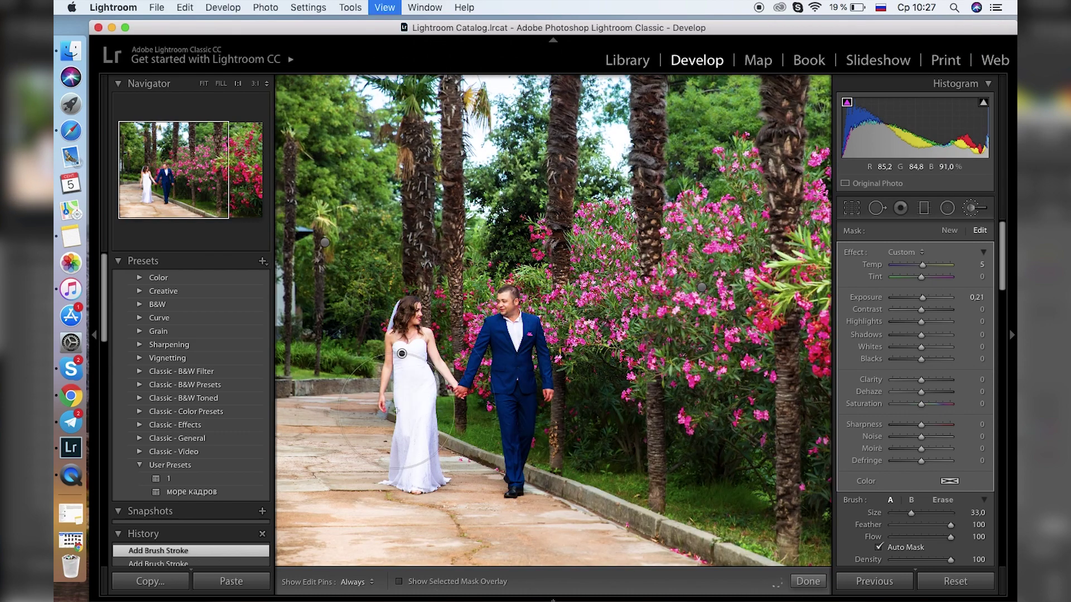
{"action": "key", "text": "super+equal"}
{"action": "left_click", "coordinate": [977, 297]}
{"action": "type", "text": "-0,1"}
{"action": "key", "text": "Return"}
{"action": "left_click_drag", "start_coordinate": [921, 322], "coordinate": [918, 322]}
{"action": "left_click", "coordinate": [960, 322]}
{"action": "type", "text": "-10"}
{"action": "key", "text": "Return"}
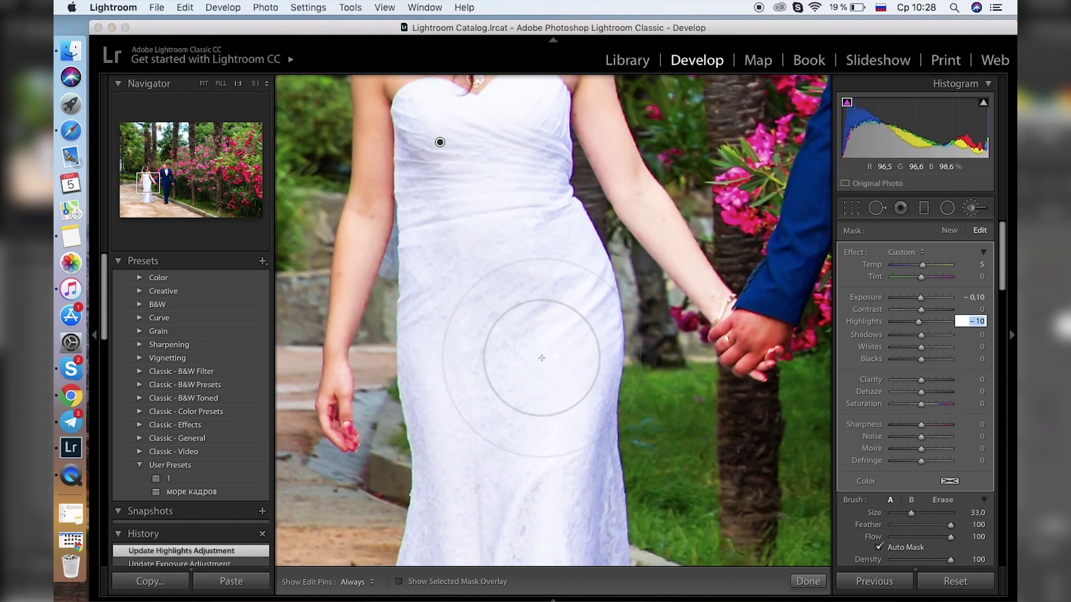
- Brush extra saturation onto the lower-right flowers, then undo the last tweaks
{"action": "scroll", "coordinate": [542, 357], "scroll_direction": "down", "scroll_amount": 5}
{"action": "key", "text": "k"}
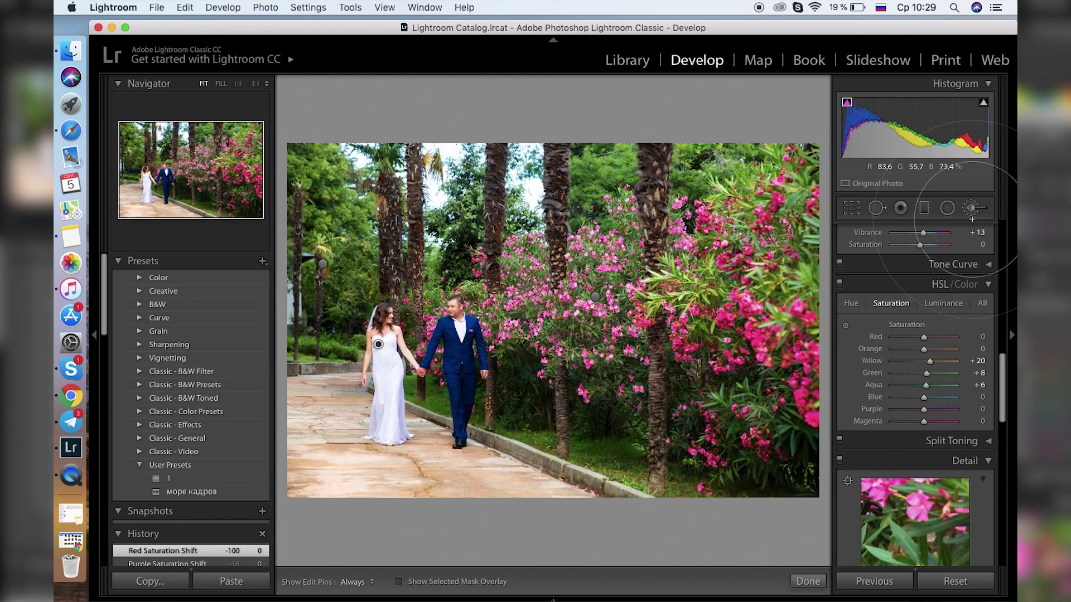
{"action": "left_click", "coordinate": [970, 207]}
{"action": "left_click_drag", "start_coordinate": [722, 360], "coordinate": [781, 447]}
{"action": "left_click_drag", "start_coordinate": [921, 404], "coordinate": [924, 380]}
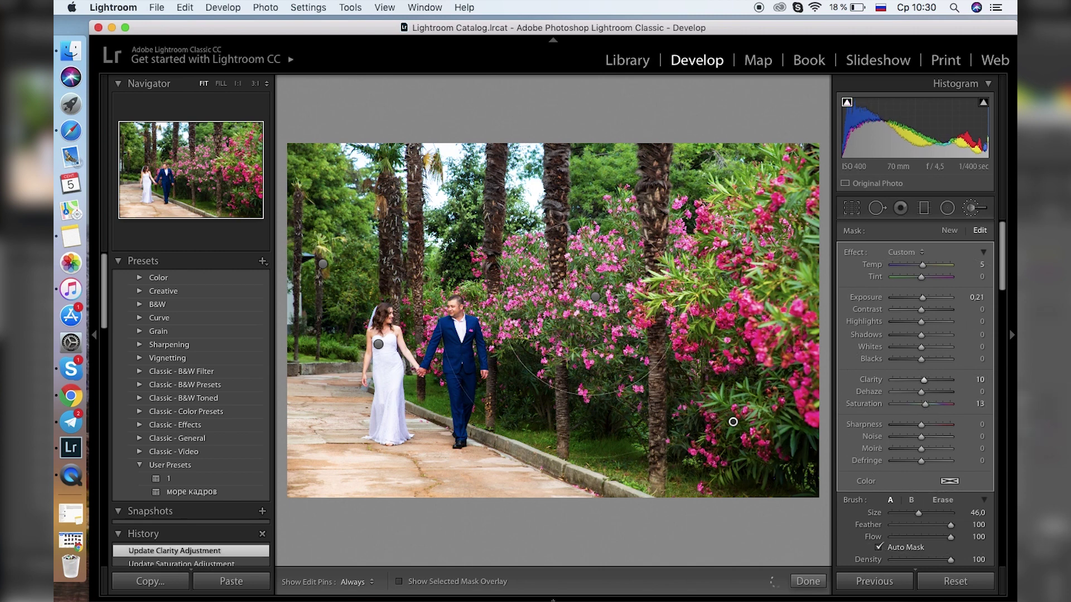
{"action": "key", "text": "ctrl+z"}
{"action": "key", "text": "ctrl+z"}
{"action": "key", "text": "k"}
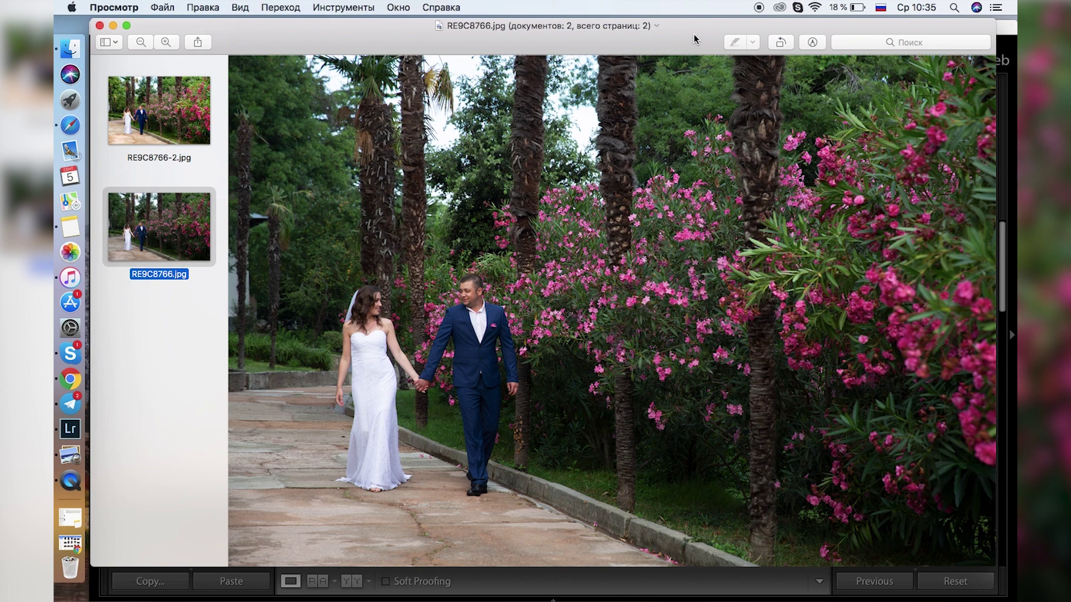
- Flip between RE9C8766-2.jpg and the original RE9C8766.jpg, ending on the edited version
{"action": "key", "text": "Up"}
{"action": "key", "text": "Down"}
{"action": "key", "text": "Up"}
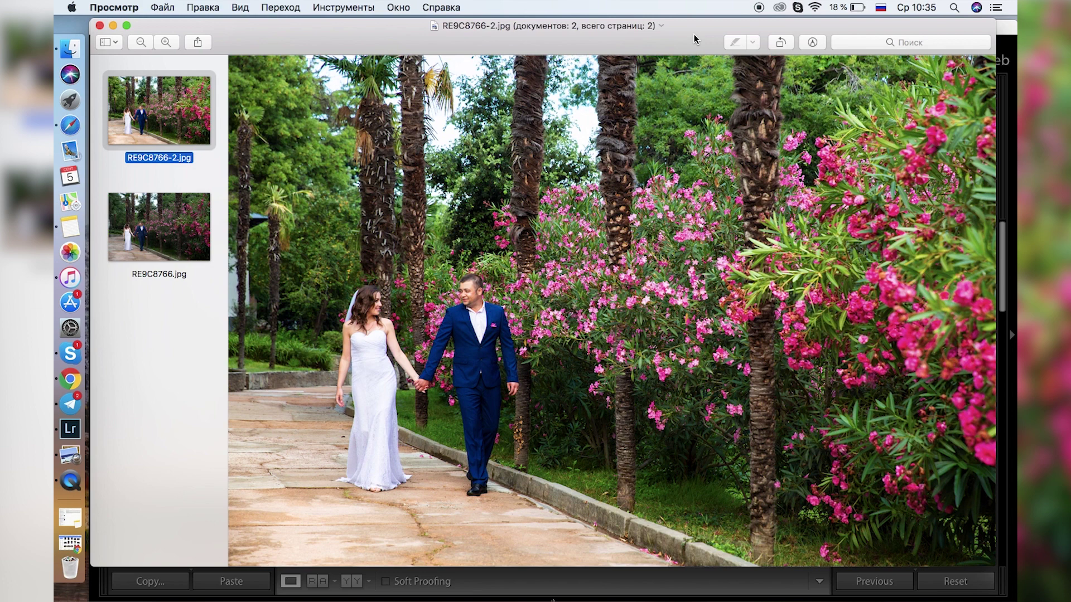
{"action": "key", "text": "Down"}
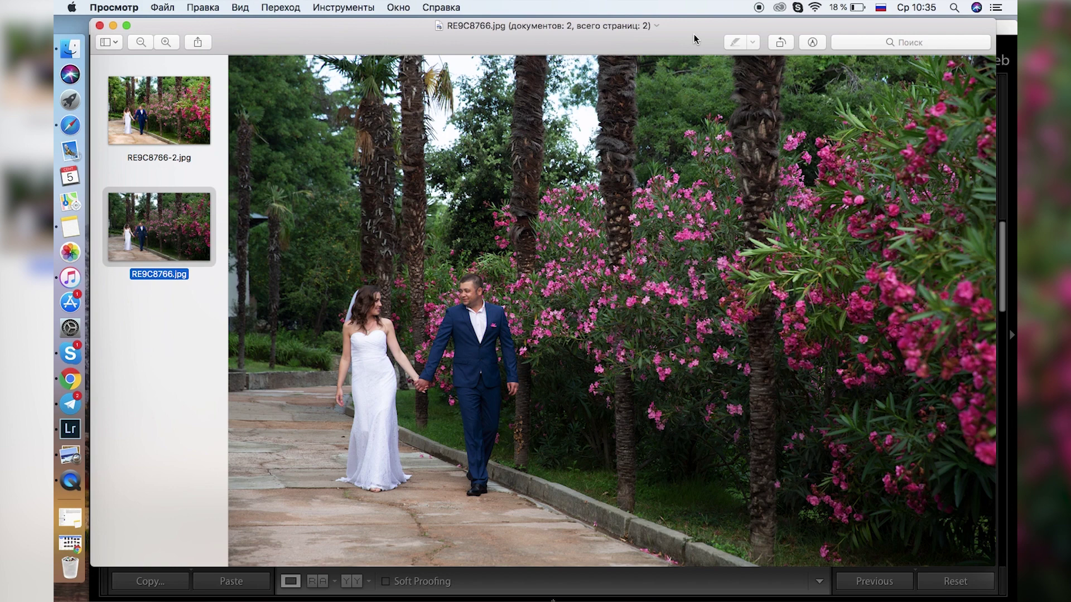
{"action": "key", "text": "Up"}
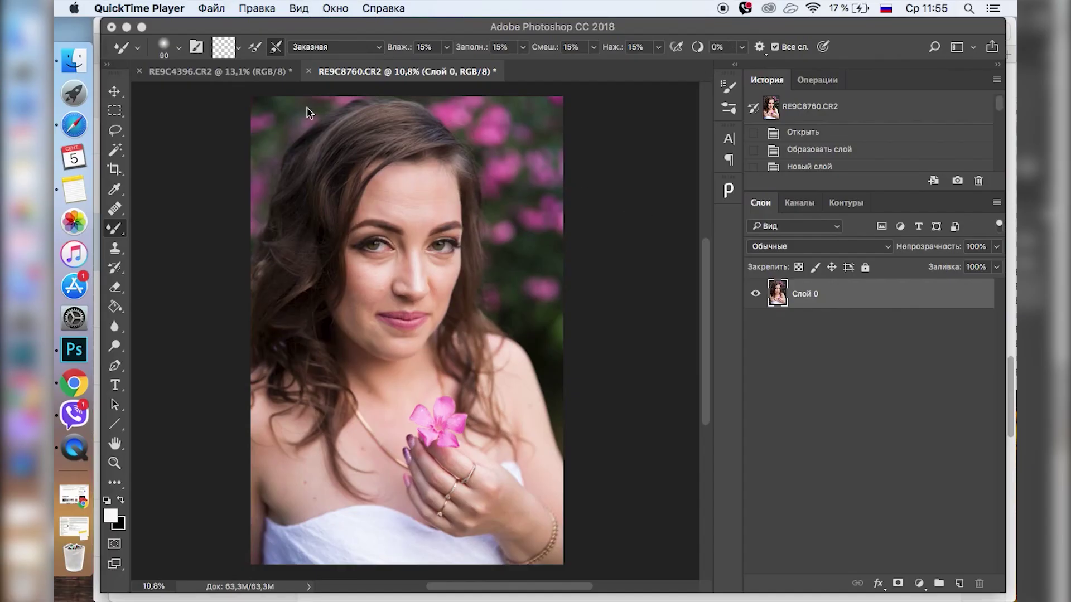
- Bring Photoshop forward and switch to the portrait holding the flower
{"action": "left_click", "coordinate": [256, 76]}
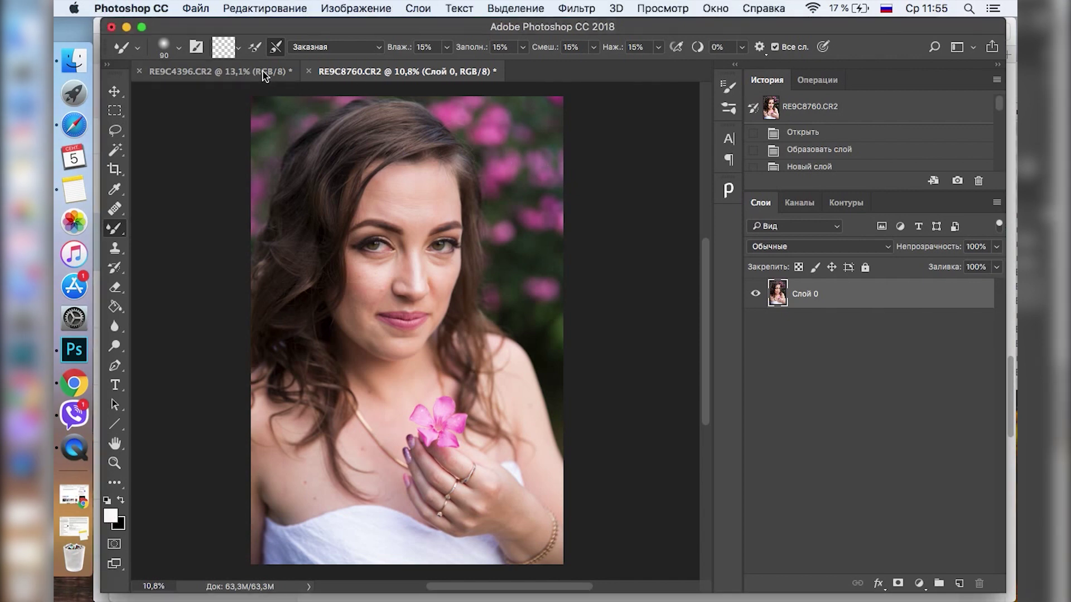
{"action": "left_click", "coordinate": [256, 76]}
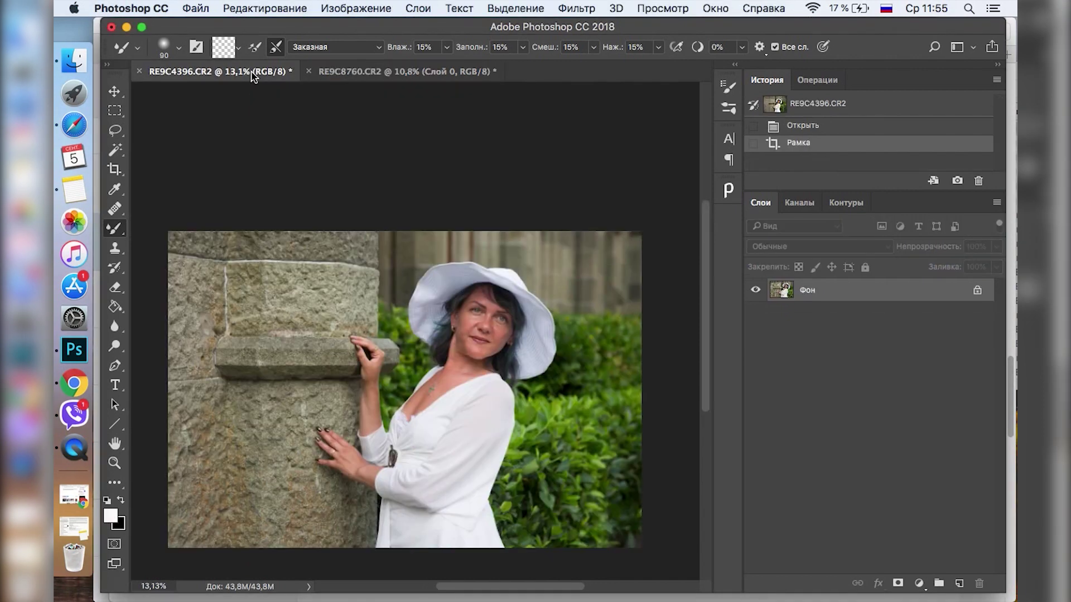
{"action": "left_click", "coordinate": [407, 75]}
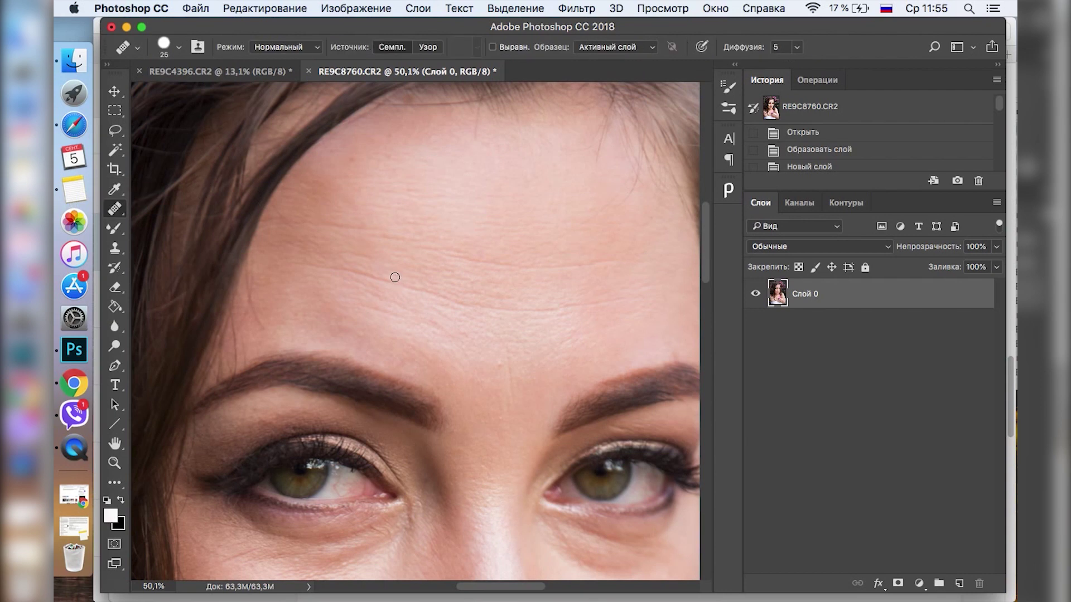
- Heal the forehead wrinkles and blemishes with the Healing Brush, enlarging the brush as needed
{"action": "left_click_drag", "start_coordinate": [416, 291], "coordinate": [452, 276]}
{"action": "left_click_drag", "start_coordinate": [463, 268], "coordinate": [496, 254]}
{"action": "left_click_drag", "start_coordinate": [505, 248], "coordinate": [526, 237]}
{"action": "left_click", "coordinate": [514, 296], "text": "alt"}
{"action": "left_click_drag", "start_coordinate": [505, 308], "coordinate": [564, 313]}
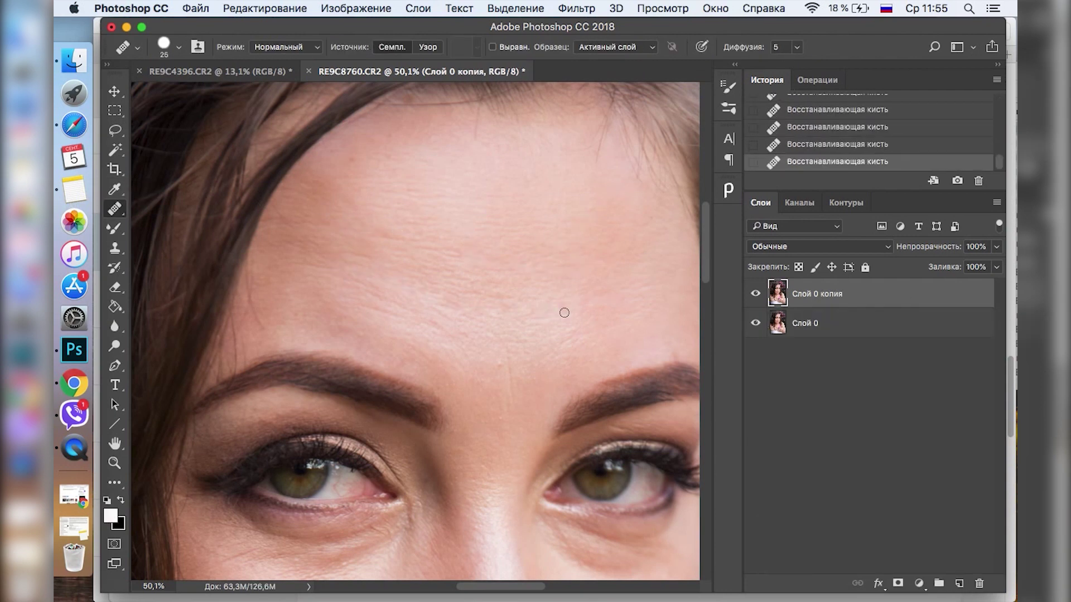
{"action": "scroll", "coordinate": [567, 334], "scroll_direction": "down", "scroll_amount": 10}
{"action": "key", "text": "bracketright"}
{"action": "scroll", "coordinate": [301, 402], "scroll_direction": "down", "scroll_amount": 6}
{"action": "scroll", "coordinate": [262, 234], "scroll_direction": "down", "scroll_amount": 2}
{"action": "scroll", "coordinate": [287, 279], "scroll_direction": "down", "scroll_amount": 10}
{"action": "scroll", "coordinate": [342, 258], "scroll_direction": "down", "scroll_amount": 6}
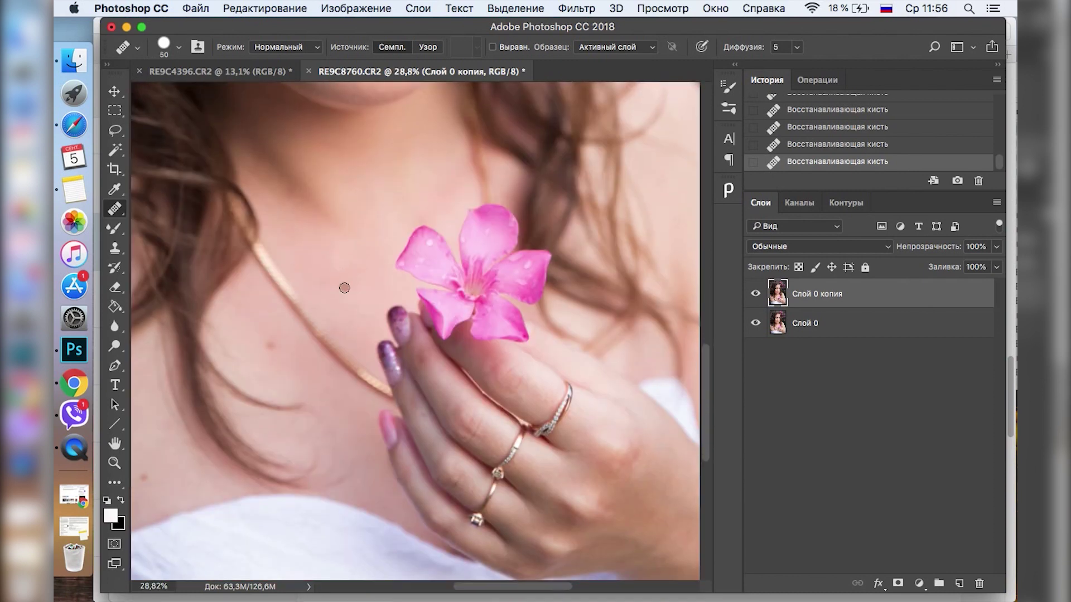
{"action": "scroll", "coordinate": [419, 330], "scroll_direction": "down", "scroll_amount": 3}
{"action": "scroll", "coordinate": [481, 363], "scroll_direction": "up", "scroll_amount": 15}
{"action": "key", "text": "bracketright"}
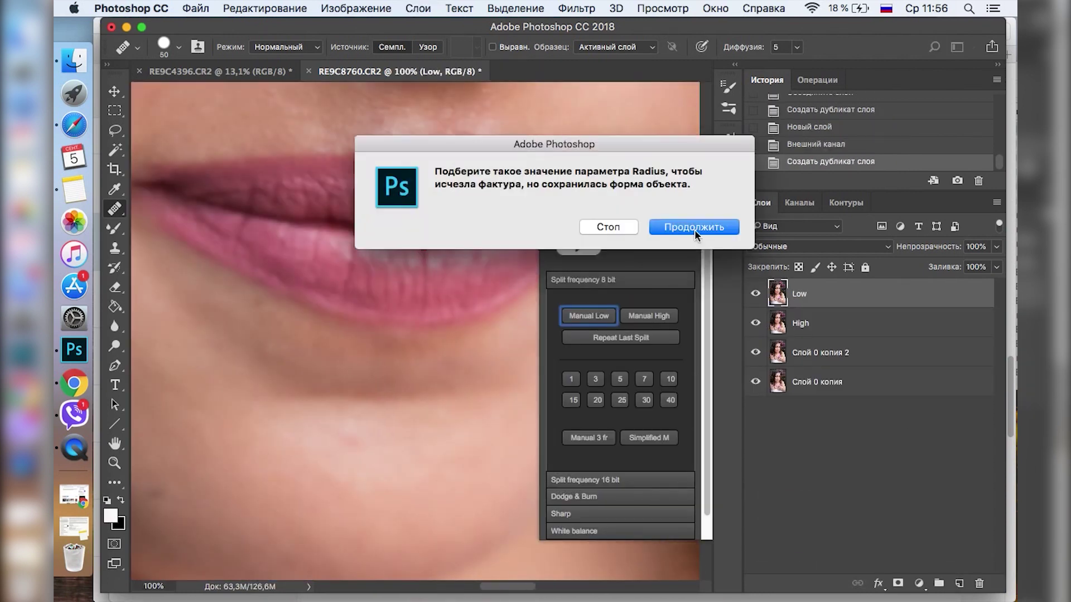
{"action": "left_click", "coordinate": [694, 230]}
- Build the SF_2_Manual group with a 4.2 blur, then smooth forehead tones with a smaller Mixer Brush
{"action": "left_click_drag", "start_coordinate": [405, 397], "coordinate": [430, 398]}
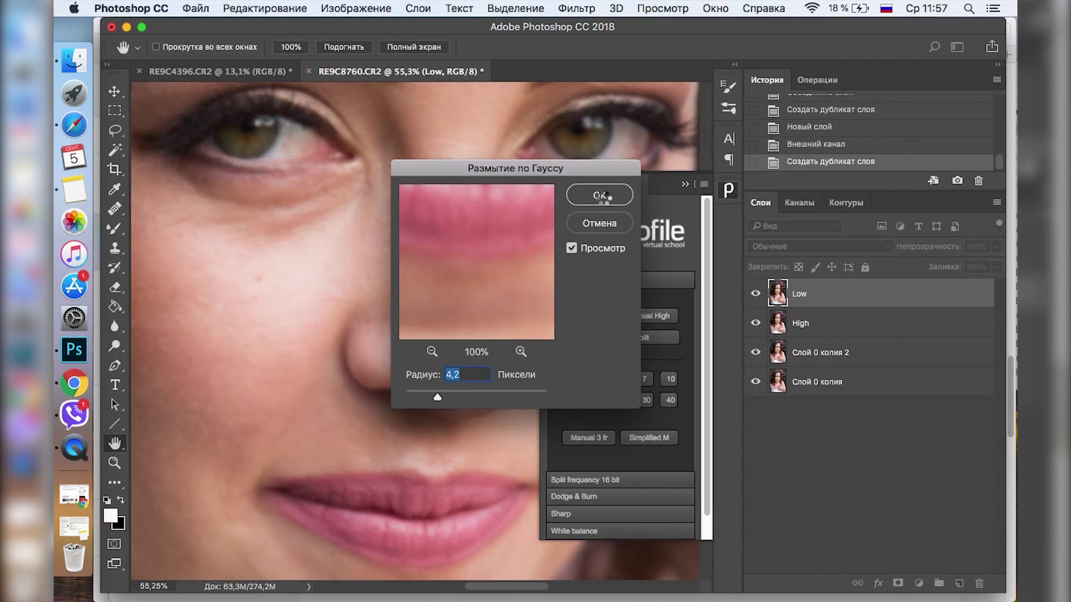
{"action": "left_click", "coordinate": [601, 196]}
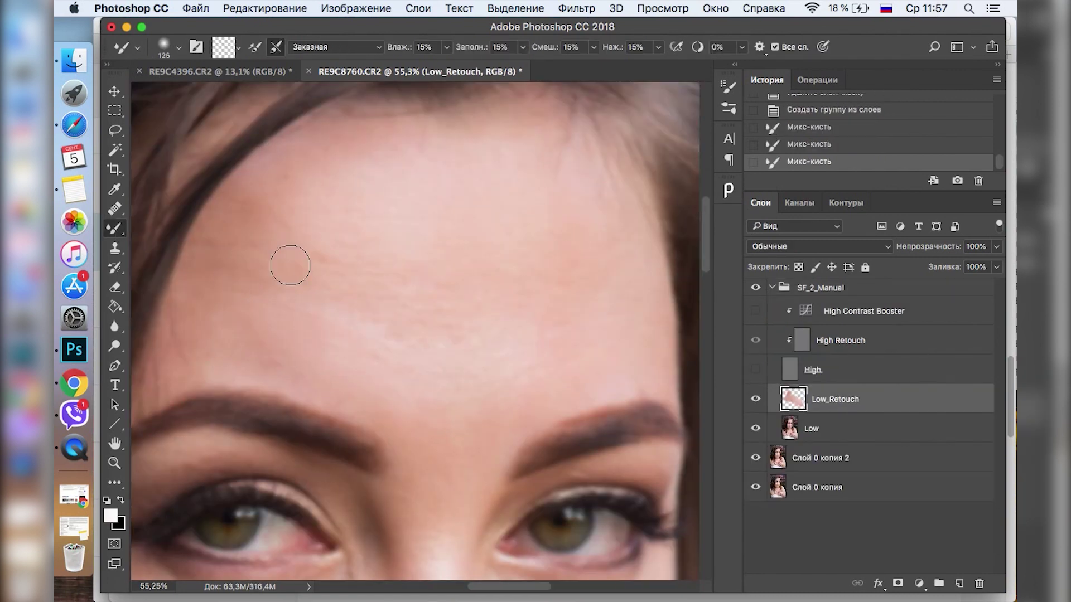
{"action": "left_click_drag", "start_coordinate": [290, 266], "coordinate": [541, 351]}
{"action": "scroll", "coordinate": [422, 315], "scroll_direction": "down", "scroll_amount": 5}
{"action": "scroll", "coordinate": [423, 315], "scroll_direction": "down", "scroll_amount": 3}
{"action": "key", "text": "bracketleft"}
{"action": "key", "text": "bracketleft"}
{"action": "scroll", "coordinate": [322, 291], "scroll_direction": "up", "scroll_amount": 3}
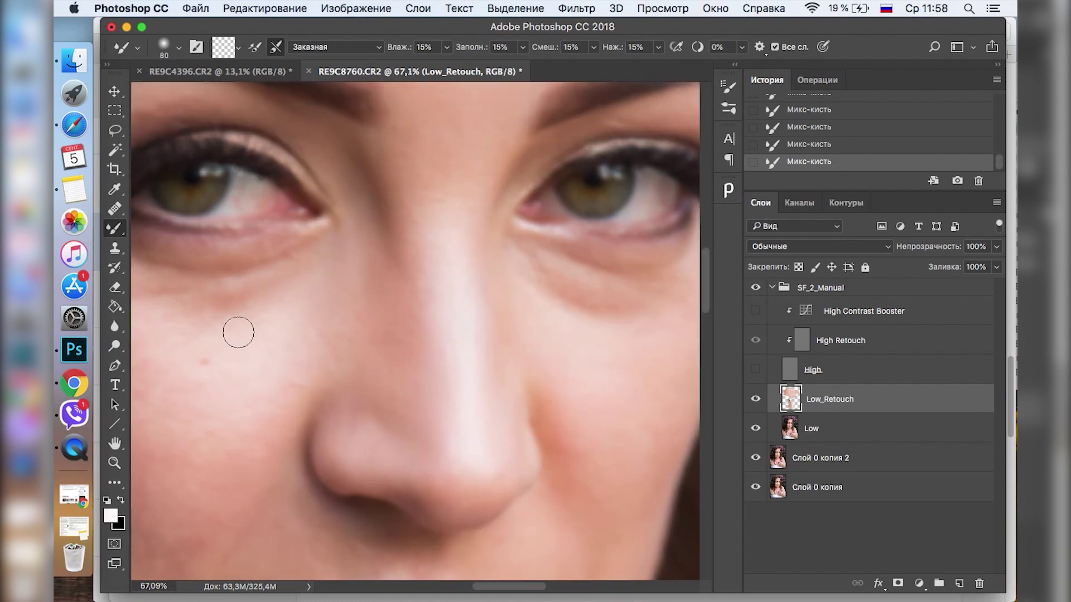
- Smooth the under-eye bag and even the cheek tone on Low_Retouch with the Mixer Brush
{"action": "key", "text": "bracketright"}
{"action": "key", "text": "bracketright"}
{"action": "key", "text": "bracketright"}
{"action": "scroll", "coordinate": [335, 295], "scroll_direction": "left", "scroll_amount": 5}
{"action": "key", "text": "bracketleft"}
{"action": "key", "text": "bracketleft"}
{"action": "scroll", "coordinate": [534, 292], "scroll_direction": "right", "scroll_amount": 6}
{"action": "left_click_drag", "start_coordinate": [473, 236], "coordinate": [629, 299]}
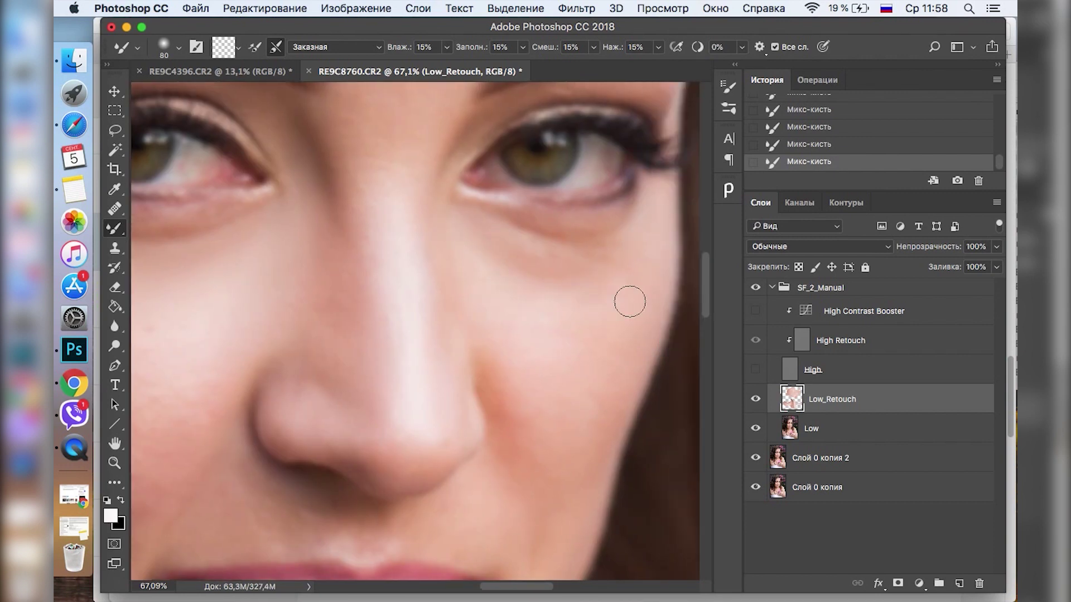
{"action": "key", "text": "bracketright"}
{"action": "key", "text": "bracketright"}
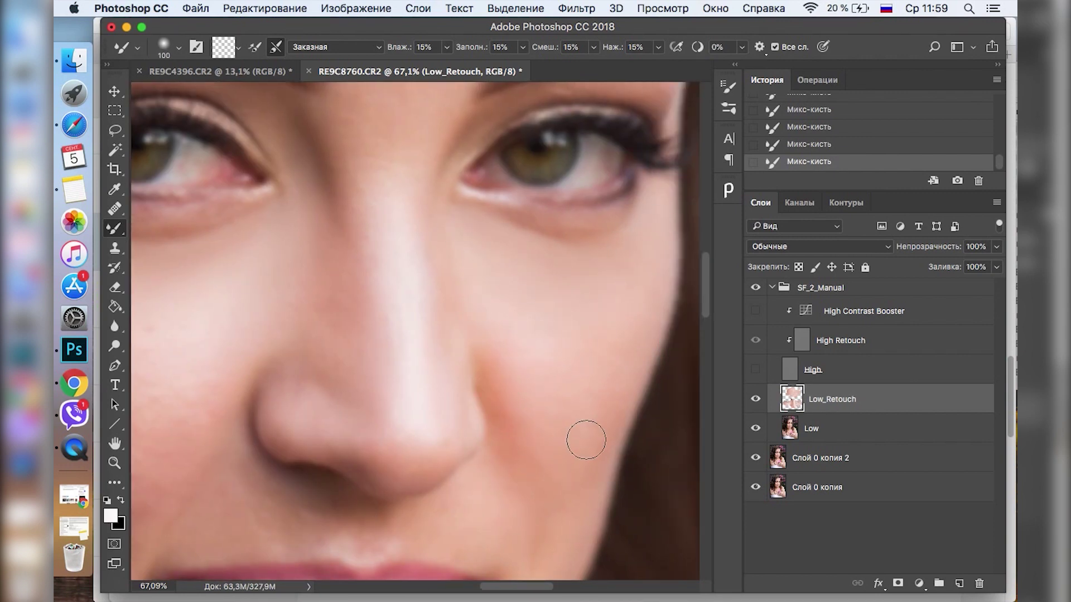
{"action": "scroll", "coordinate": [583, 438], "scroll_direction": "down", "scroll_amount": 4}
{"action": "scroll", "coordinate": [266, 396], "scroll_direction": "left", "scroll_amount": 5}
{"action": "left_click_drag", "start_coordinate": [393, 314], "coordinate": [344, 174]}
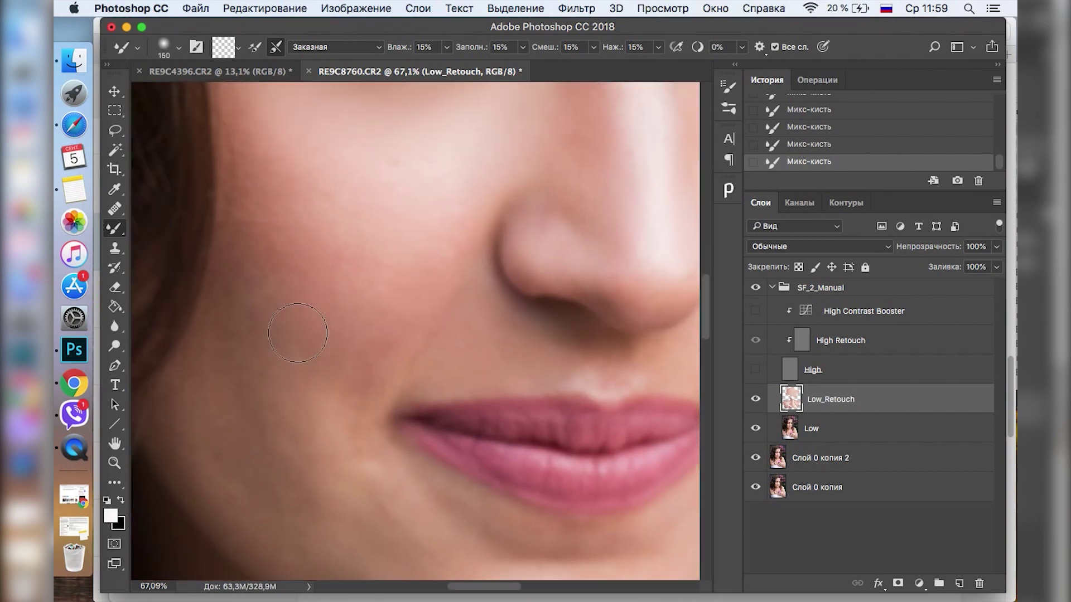
{"action": "scroll", "coordinate": [344, 334], "scroll_direction": "down", "scroll_amount": 3}
{"action": "scroll", "coordinate": [344, 334], "scroll_direction": "left", "scroll_amount": 1}
{"action": "key", "text": "bracketleft"}
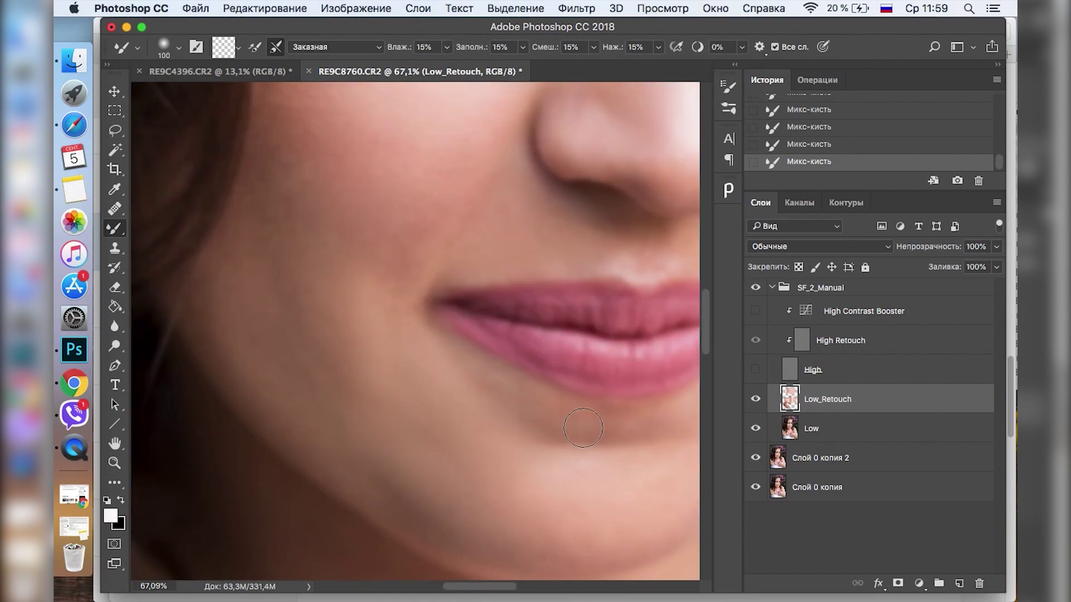
{"action": "scroll", "coordinate": [474, 463], "scroll_direction": "right", "scroll_amount": 4}
{"action": "scroll", "coordinate": [461, 471], "scroll_direction": "up", "scroll_amount": 3}
{"action": "key", "text": "bracketleft"}
{"action": "key", "text": "bracketleft"}
{"action": "key", "text": "bracketleft"}
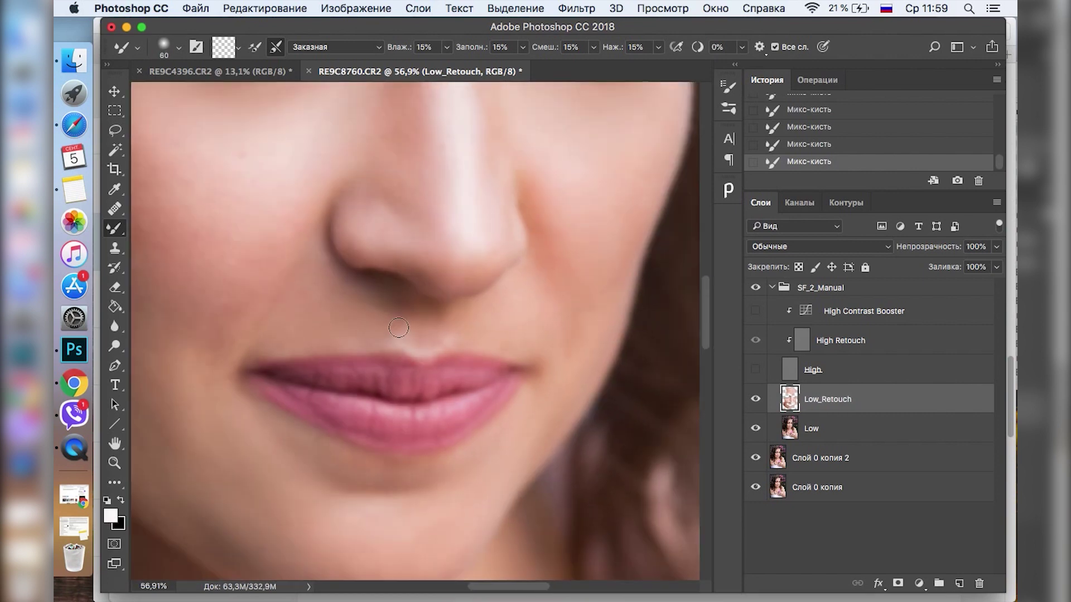
{"action": "scroll", "coordinate": [467, 207], "scroll_direction": "up", "scroll_amount": 3}
{"action": "scroll", "coordinate": [640, 318], "scroll_direction": "up", "scroll_amount": 2}
- Hide the High layer, refine smoothing around eyes, chin and neck, then show High again
{"action": "left_click", "coordinate": [756, 370]}
{"action": "scroll", "coordinate": [462, 315], "scroll_direction": "up", "scroll_amount": 2}
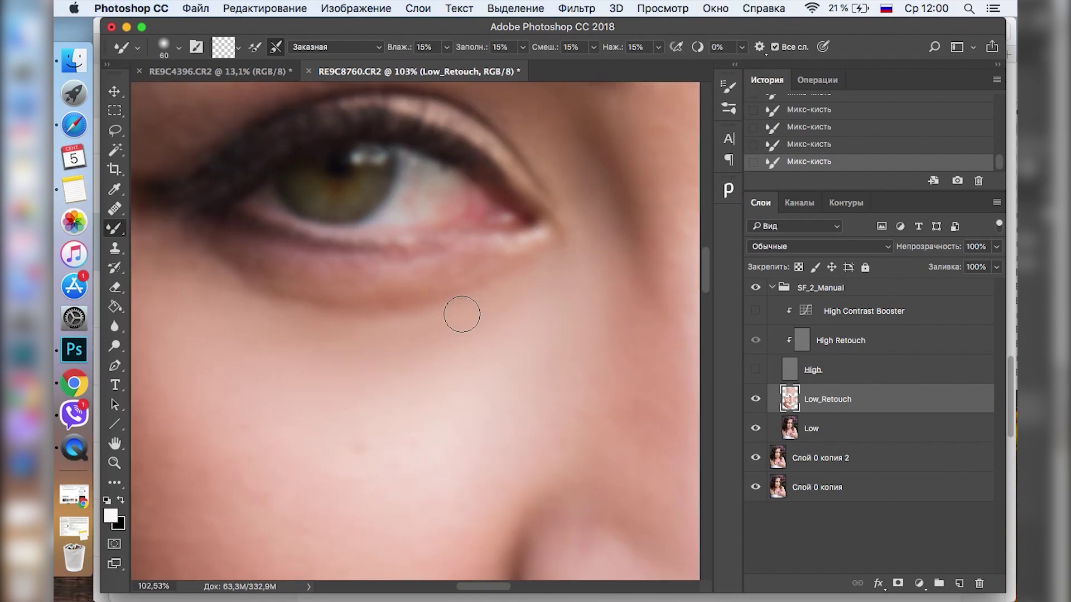
{"action": "scroll", "coordinate": [289, 232], "scroll_direction": "right", "scroll_amount": 5}
{"action": "scroll", "coordinate": [530, 251], "scroll_direction": "right", "scroll_amount": 4}
{"action": "scroll", "coordinate": [349, 383], "scroll_direction": "down", "scroll_amount": 5}
{"action": "key", "text": "bracketright"}
{"action": "key", "text": "bracketright"}
{"action": "key", "text": "bracketright"}
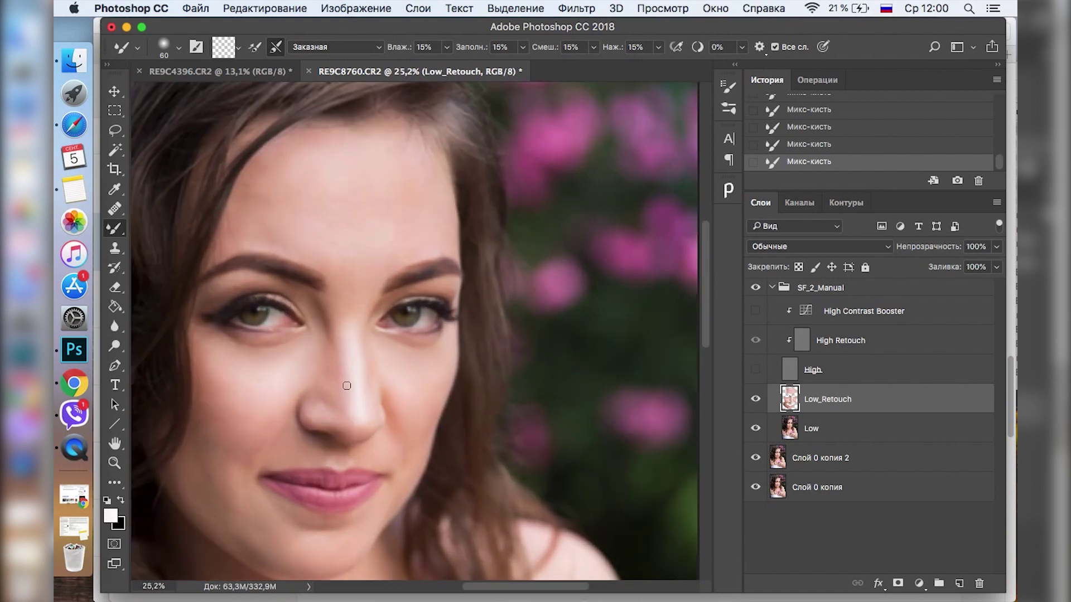
{"action": "scroll", "coordinate": [303, 166], "scroll_direction": "up", "scroll_amount": 3}
{"action": "scroll", "coordinate": [228, 391], "scroll_direction": "up", "scroll_amount": 7}
{"action": "key", "text": "bracketleft"}
{"action": "key", "text": "bracketleft"}
{"action": "key", "text": "bracketleft"}
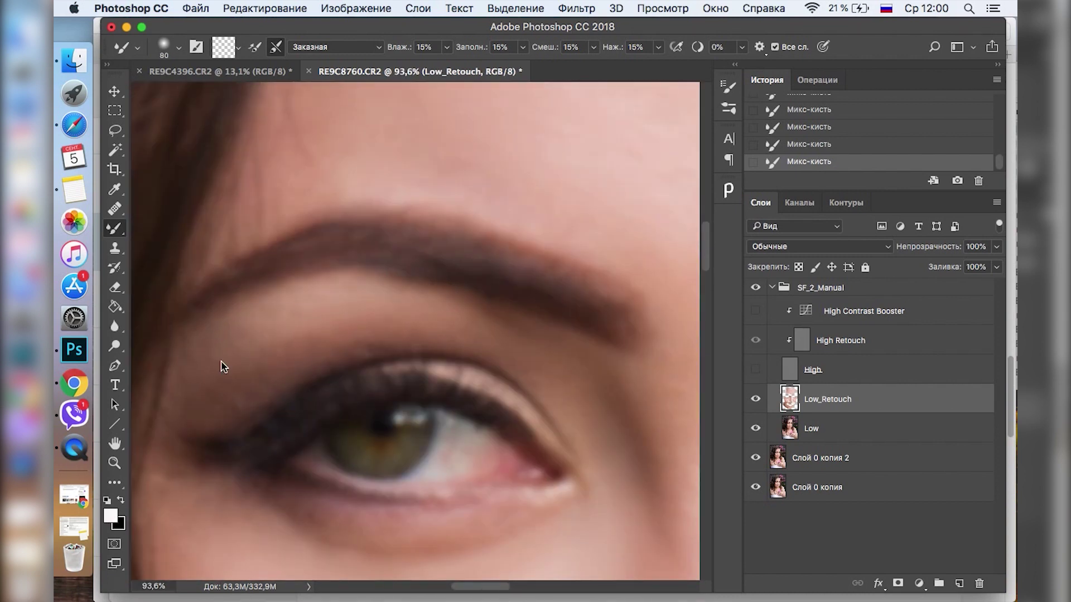
{"action": "scroll", "coordinate": [509, 204], "scroll_direction": "left", "scroll_amount": 3}
{"action": "scroll", "coordinate": [510, 205], "scroll_direction": "down", "scroll_amount": 2}
{"action": "scroll", "coordinate": [354, 286], "scroll_direction": "down", "scroll_amount": 5}
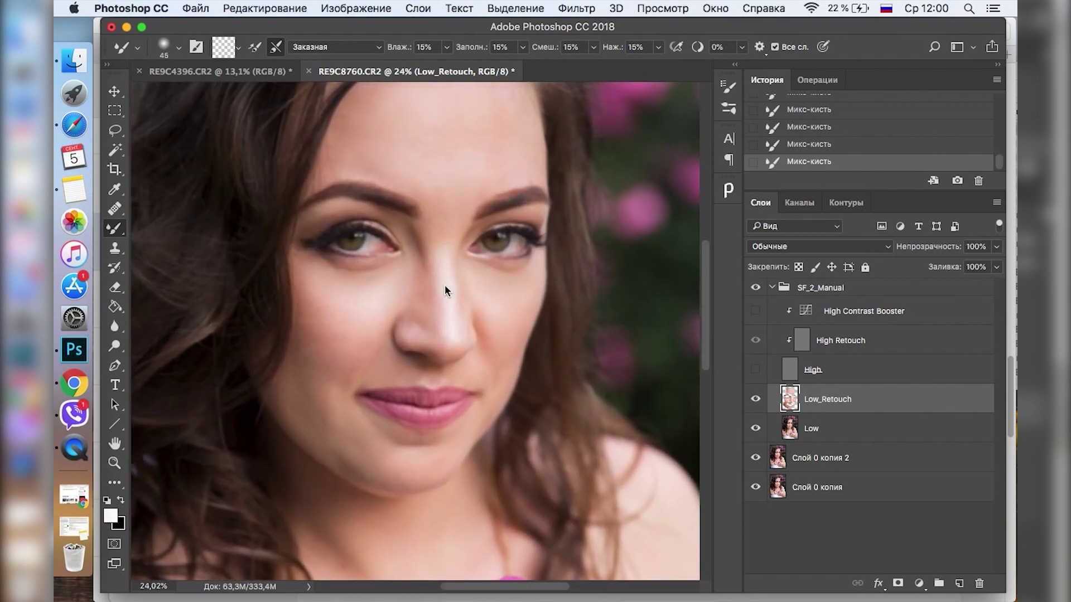
{"action": "scroll", "coordinate": [393, 397], "scroll_direction": "up", "scroll_amount": 3}
{"action": "key", "text": "bracketright"}
{"action": "scroll", "coordinate": [621, 407], "scroll_direction": "down", "scroll_amount": 2}
{"action": "scroll", "coordinate": [576, 413], "scroll_direction": "down", "scroll_amount": 2}
{"action": "scroll", "coordinate": [486, 473], "scroll_direction": "up", "scroll_amount": 2}
{"action": "scroll", "coordinate": [485, 474], "scroll_direction": "up", "scroll_amount": 2}
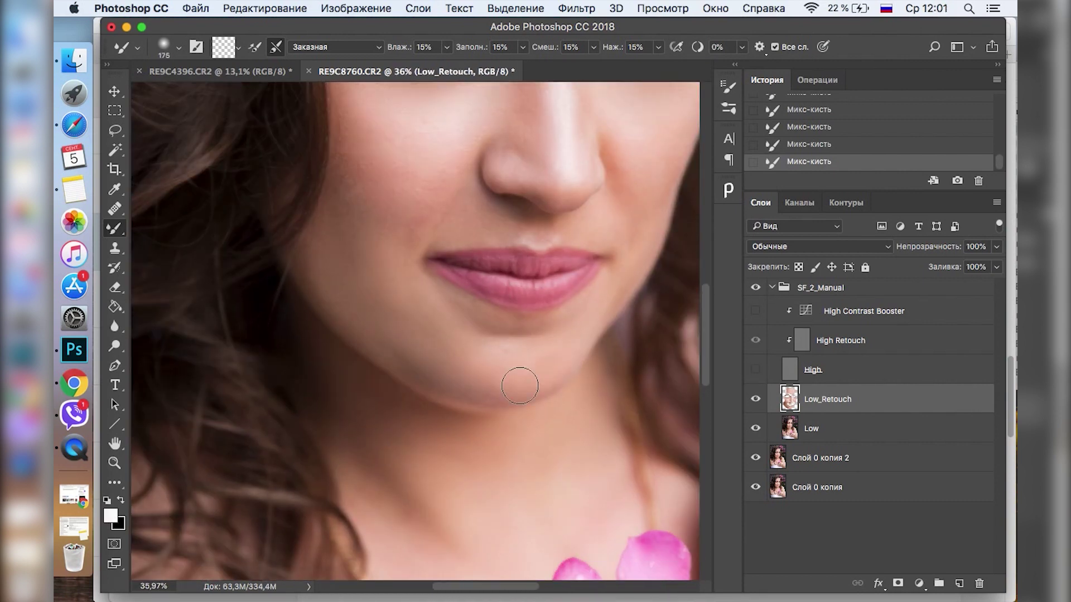
{"action": "scroll", "coordinate": [385, 284], "scroll_direction": "down", "scroll_amount": 3}
{"action": "key", "text": "bracketright"}
{"action": "key", "text": "bracketright"}
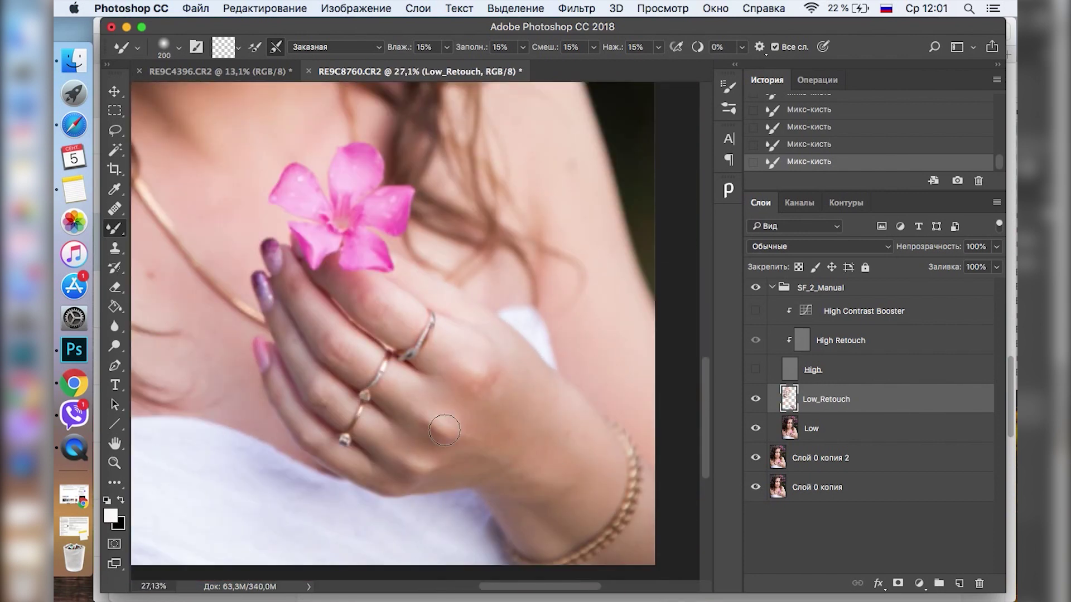
{"action": "scroll", "coordinate": [425, 449], "scroll_direction": "up", "scroll_amount": 3}
{"action": "scroll", "coordinate": [455, 310], "scroll_direction": "left", "scroll_amount": 3}
{"action": "scroll", "coordinate": [335, 394], "scroll_direction": "down", "scroll_amount": 3}
{"action": "scroll", "coordinate": [446, 335], "scroll_direction": "up", "scroll_amount": 2}
{"action": "left_click", "coordinate": [755, 369]}
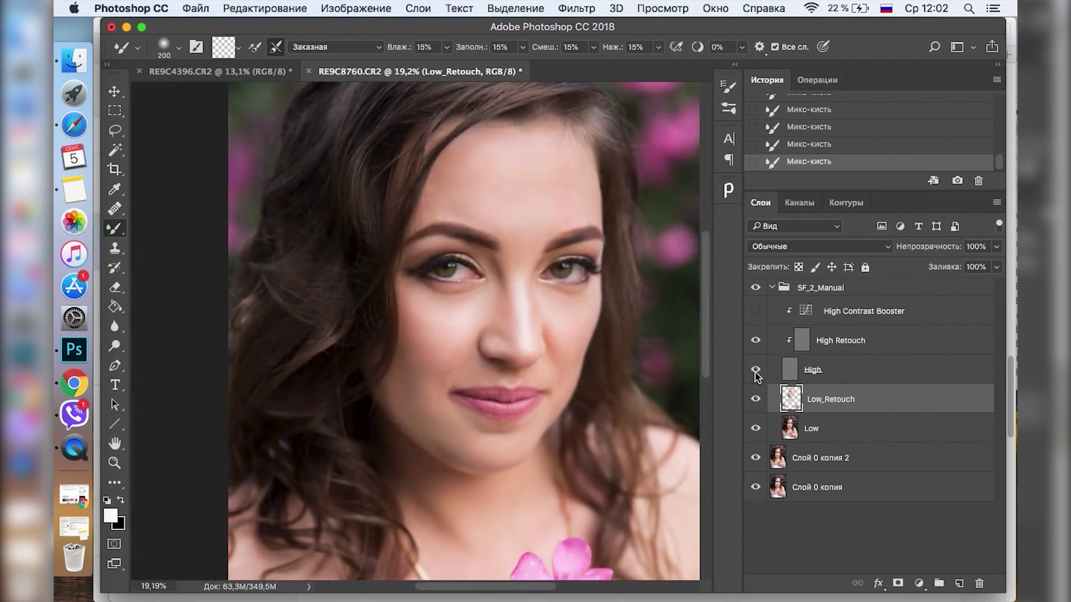
- Merge and duplicate the SF_2_Manual group, and add a Hue/Saturation layer with an inverted mask
{"action": "left_click", "coordinate": [762, 288]}
{"action": "left_click", "coordinate": [815, 346], "text": "shift"}
{"action": "key", "text": "ctrl+e"}
{"action": "left_click_drag", "start_coordinate": [814, 287], "coordinate": [959, 583]}
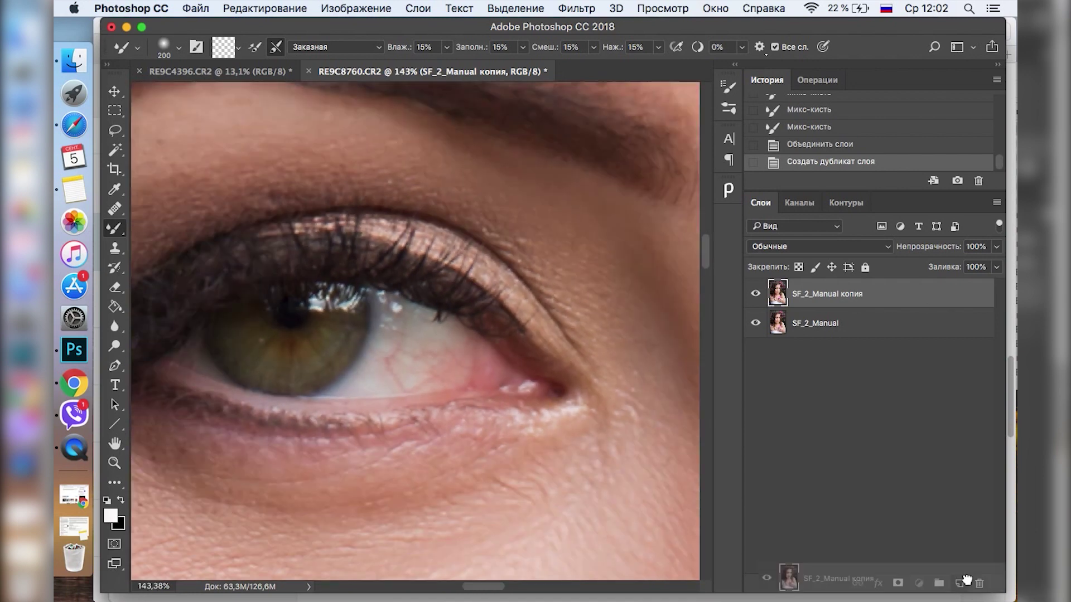
{"action": "left_click", "coordinate": [897, 583], "text": "alt"}
{"action": "key", "text": "shift+b"}
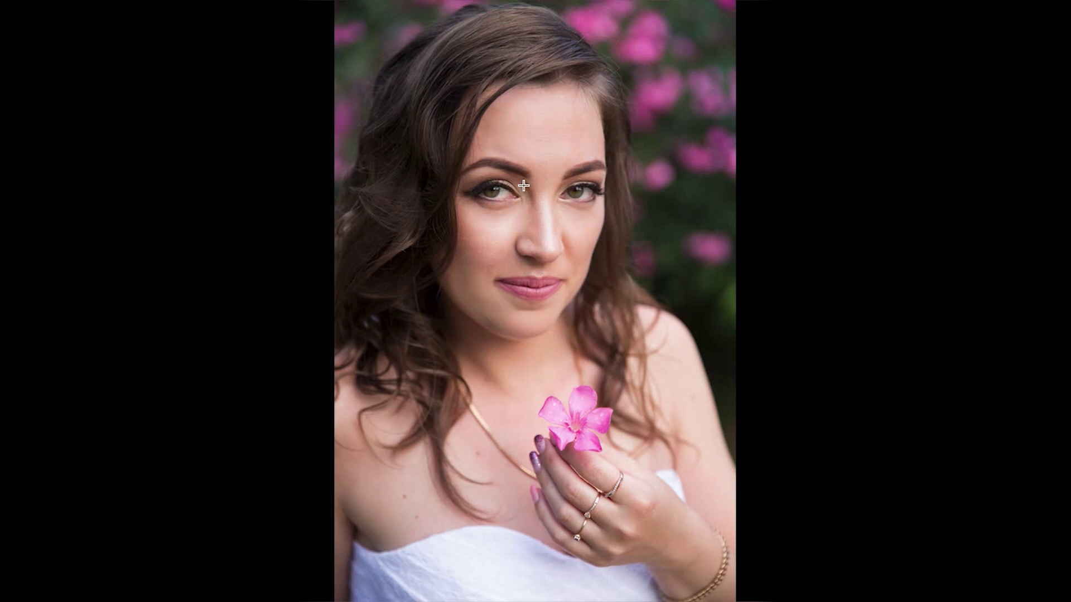
- Zoom in on the finished portrait, then heal a skin blemish on RE9C4396's Фон копия layer
{"action": "key", "text": "ctrl+plus"}
{"action": "key", "text": "ctrl+plus"}
{"action": "key", "text": "ctrl+plus"}
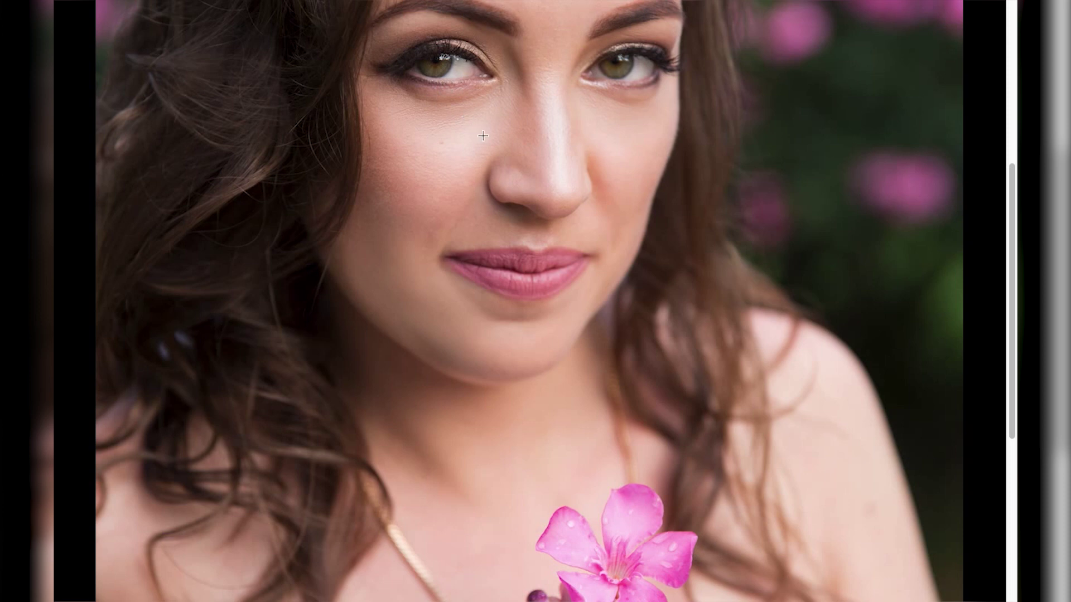
{"action": "key", "text": "ctrl+plus"}
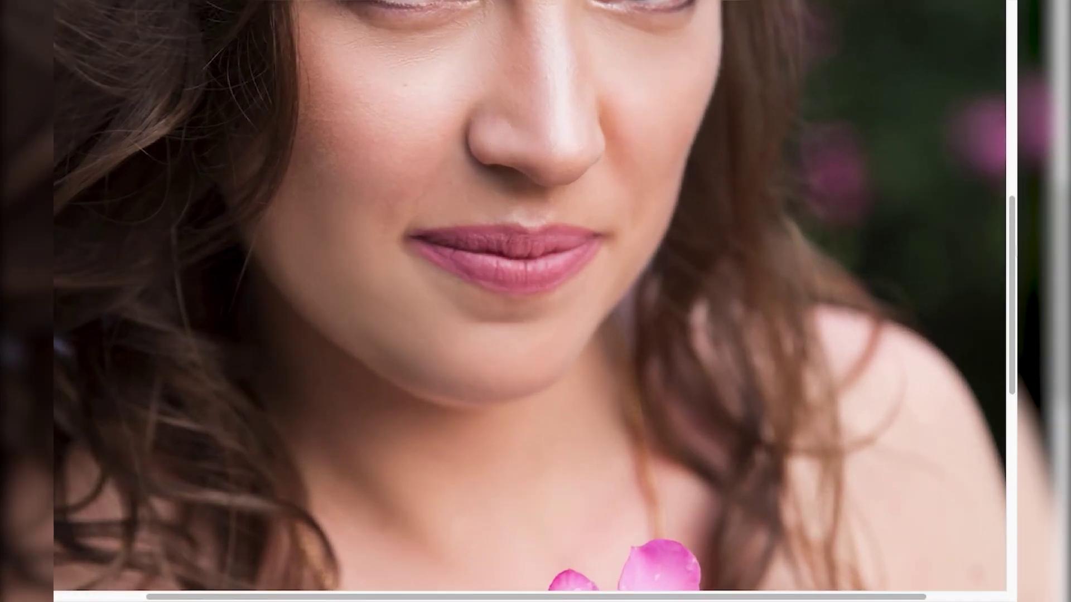
{"action": "left_click_drag", "start_coordinate": [1012, 281], "coordinate": [1012, 173]}
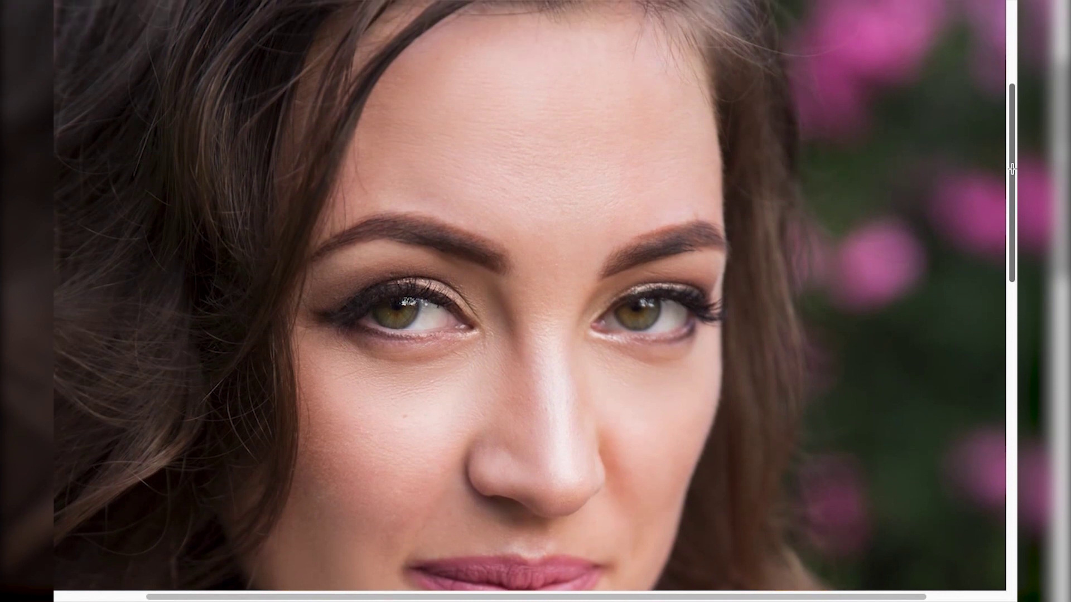
{"action": "left_click_drag", "start_coordinate": [1012, 173], "coordinate": [1012, 240]}
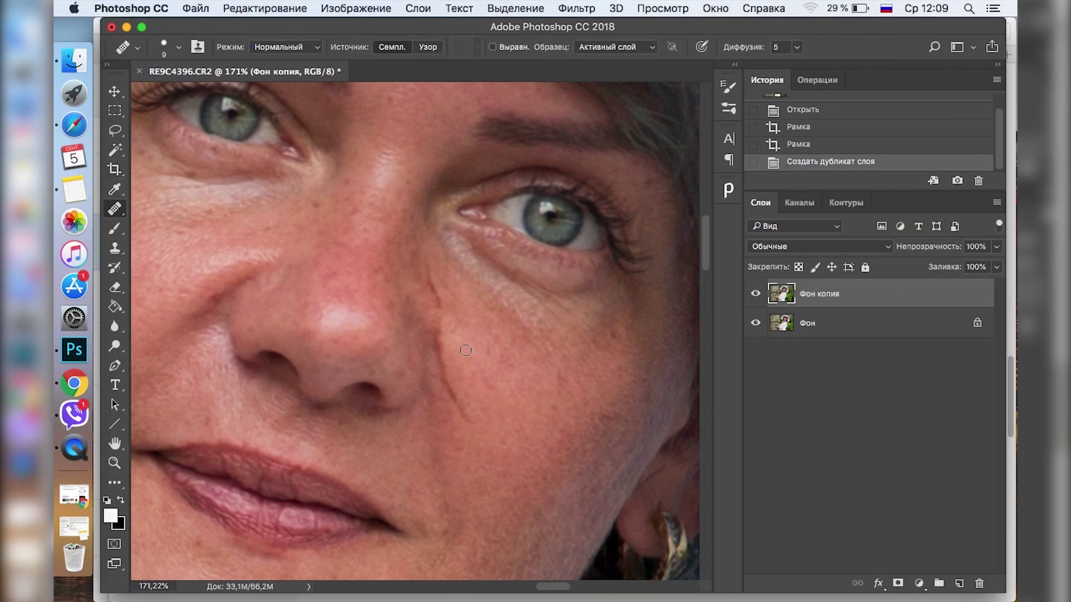
{"action": "left_click_drag", "start_coordinate": [452, 343], "coordinate": [459, 380]}
{"action": "key", "text": "bracketleft"}
- Heal the wrinkle across the neck of RE9C4396 with the Healing Brush
{"action": "scroll", "coordinate": [444, 298], "scroll_direction": "left", "scroll_amount": 5}
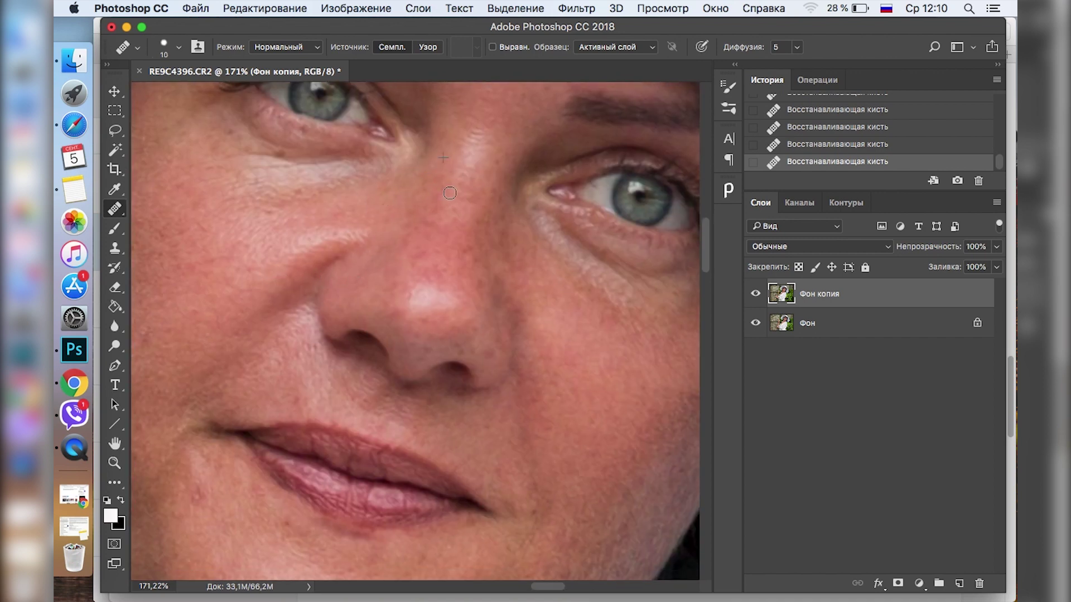
{"action": "scroll", "coordinate": [438, 194], "scroll_direction": "down", "scroll_amount": 5}
{"action": "scroll", "coordinate": [438, 194], "scroll_direction": "left", "scroll_amount": 3}
{"action": "key", "text": "bracketright"}
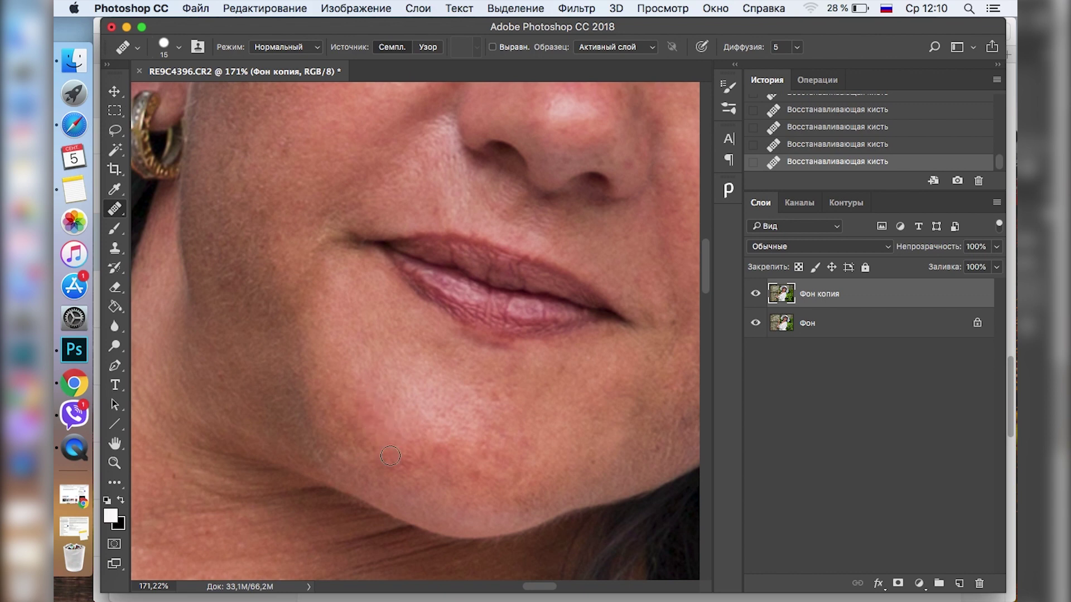
{"action": "key", "text": "bracketleft"}
{"action": "scroll", "coordinate": [402, 424], "scroll_direction": "down", "scroll_amount": 5}
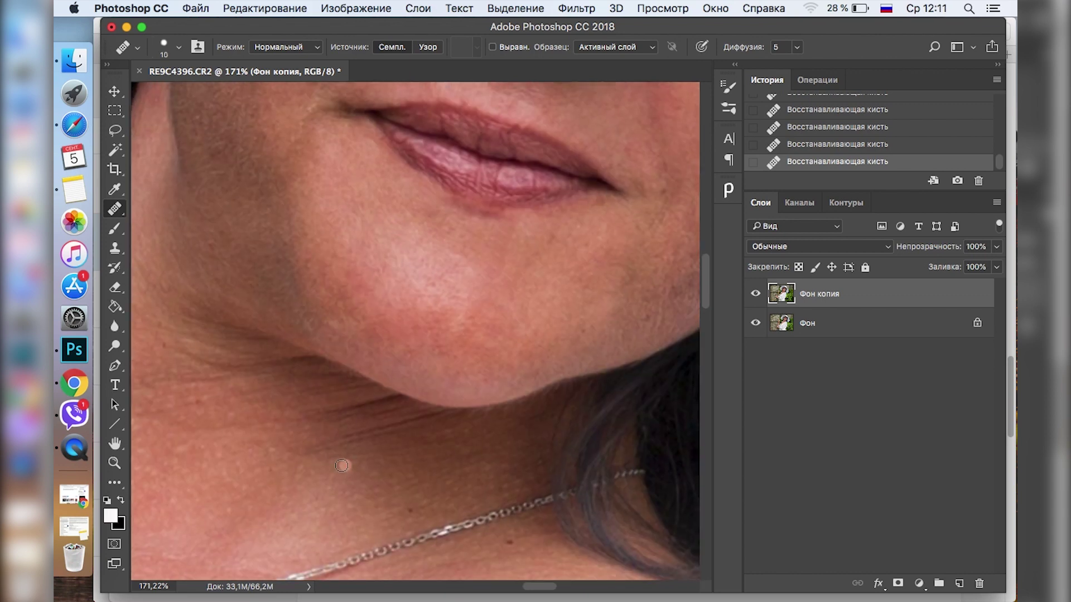
{"action": "left_click_drag", "start_coordinate": [201, 354], "coordinate": [268, 369]}
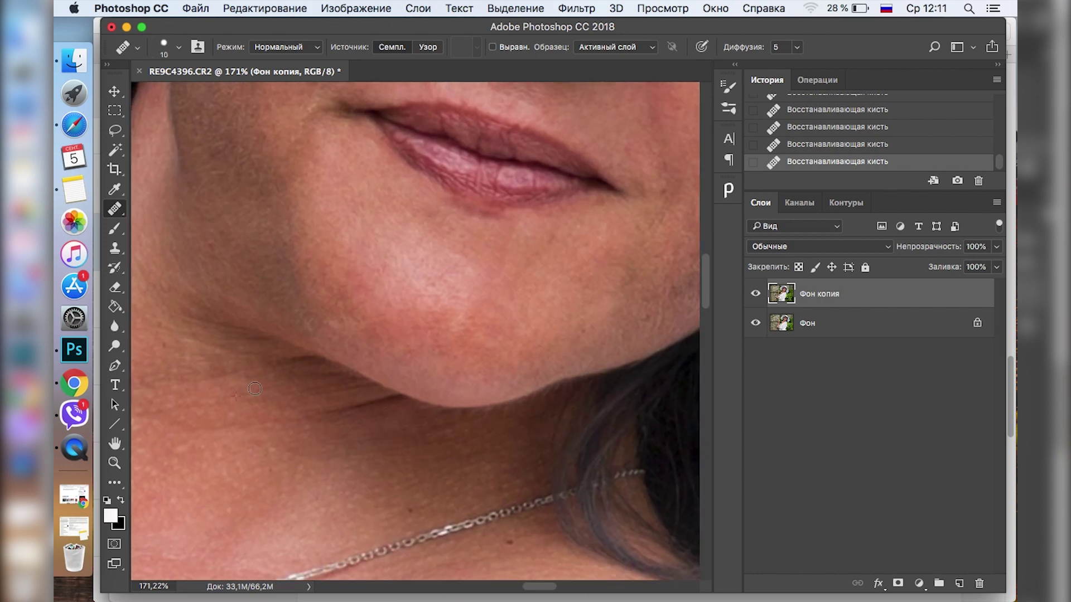
{"action": "scroll", "coordinate": [413, 280], "scroll_direction": "down", "scroll_amount": 5}
{"action": "scroll", "coordinate": [414, 279], "scroll_direction": "down", "scroll_amount": 5}
{"action": "scroll", "coordinate": [413, 280], "scroll_direction": "down", "scroll_amount": 2}
- Merge the visible layers into a new layer and duplicate it
{"action": "key", "text": "super+e"}
{"action": "key", "text": "super+j"}
{"action": "left_click", "coordinate": [578, 9]}
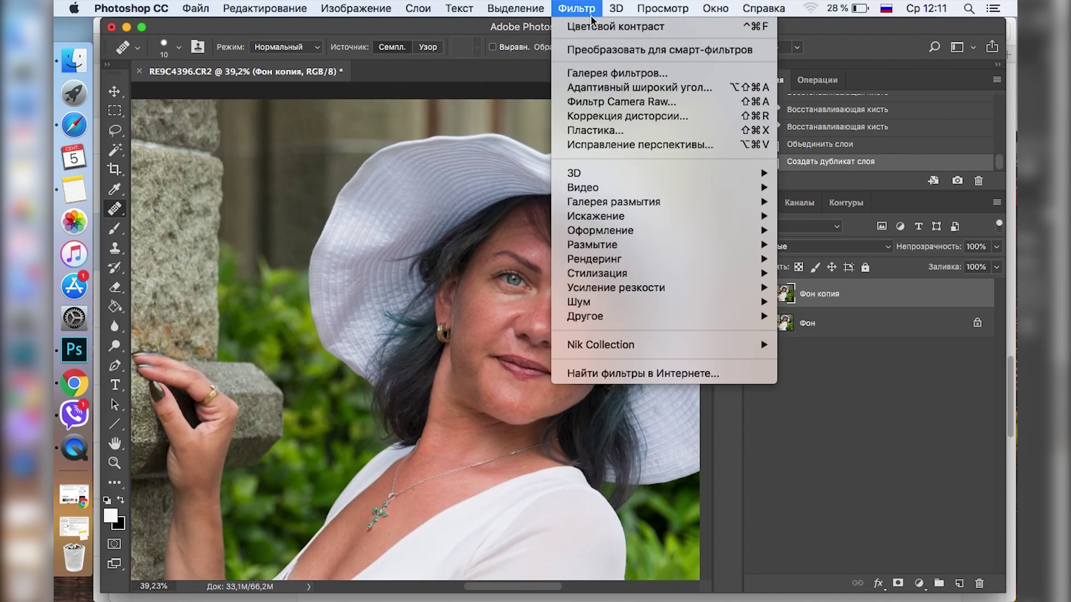
- Run the SF_2_Manual frequency-separation action, setting the Gaussian Blur strength
{"action": "left_click", "coordinate": [728, 190]}
{"action": "left_click", "coordinate": [586, 480]}
{"action": "left_click_drag", "start_coordinate": [427, 400], "coordinate": [430, 400]}
{"action": "key", "text": "Return"}
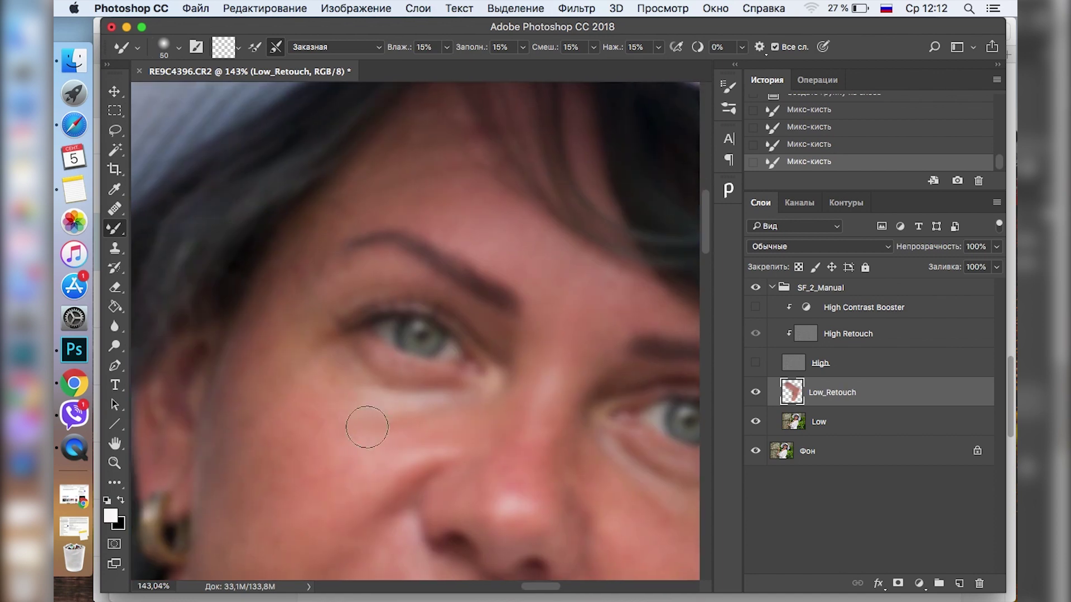
- Smooth Low_Retouch skin tones on the cheek and chin with the Mixer Brush
{"action": "mouse_move", "coordinate": [365, 426]}
{"action": "left_mouse_down"}
{"action": "mouse_move", "coordinate": [413, 427]}
{"action": "mouse_move", "coordinate": [382, 389]}
{"action": "mouse_move", "coordinate": [379, 474]}
{"action": "left_mouse_up"}
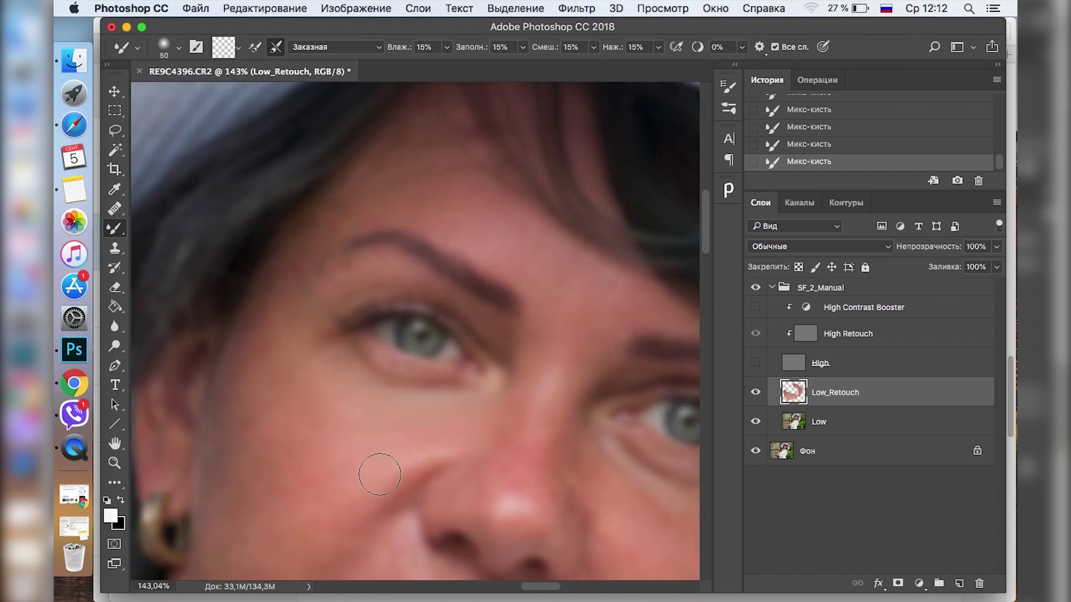
{"action": "scroll", "coordinate": [379, 474], "scroll_direction": "down", "scroll_amount": 5}
{"action": "key", "text": "bracketleft"}
{"action": "scroll", "coordinate": [514, 357], "scroll_direction": "right", "scroll_amount": 5}
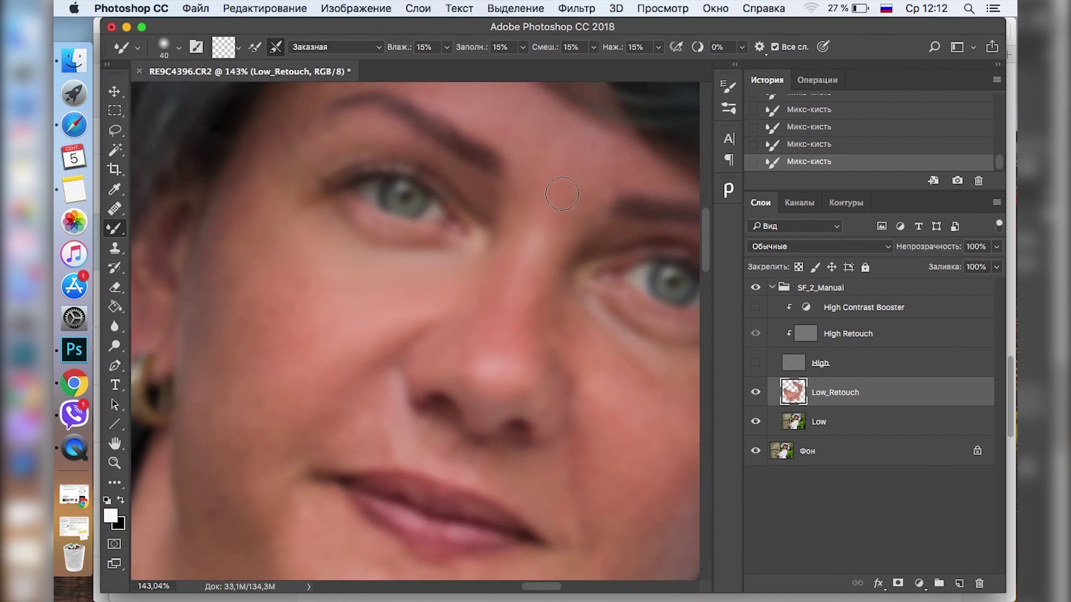
{"action": "scroll", "coordinate": [515, 357], "scroll_direction": "down", "scroll_amount": 3}
{"action": "key", "text": "bracketleft"}
{"action": "scroll", "coordinate": [540, 282], "scroll_direction": "right", "scroll_amount": 2}
{"action": "scroll", "coordinate": [539, 283], "scroll_direction": "down", "scroll_amount": 1}
{"action": "key", "text": "bracketright"}
{"action": "key", "text": "bracketright"}
{"action": "key", "text": "bracketright"}
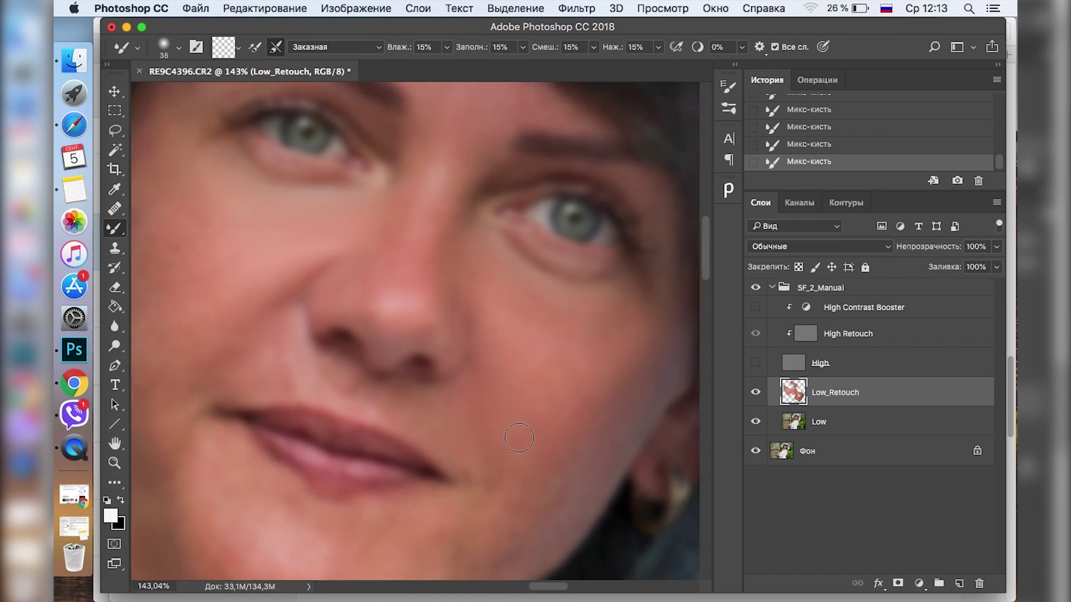
{"action": "scroll", "coordinate": [505, 318], "scroll_direction": "down", "scroll_amount": 1}
{"action": "scroll", "coordinate": [505, 318], "scroll_direction": "down", "scroll_amount": 4}
{"action": "key", "text": "bracketright"}
{"action": "key", "text": "bracketright"}
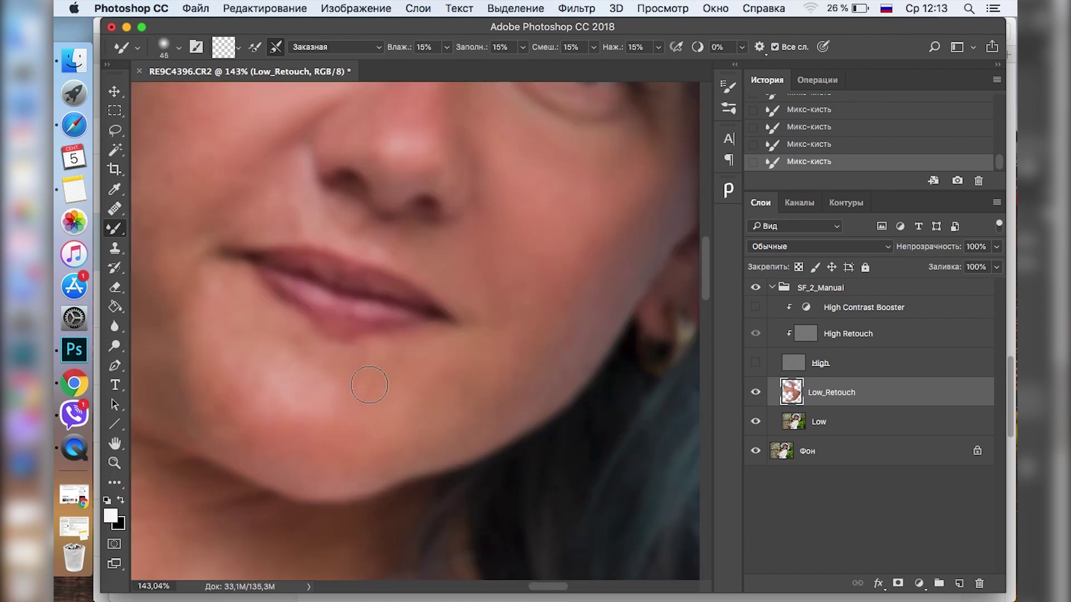
- Extend the Mixer Brush smoothing on Low_Retouch with wider strokes down to the neck
{"action": "scroll", "coordinate": [369, 385], "scroll_direction": "left", "scroll_amount": 3}
{"action": "scroll", "coordinate": [369, 385], "scroll_direction": "up", "scroll_amount": 1}
{"action": "key", "text": "bracketright"}
{"action": "key", "text": "bracketright"}
{"action": "key", "text": "bracketright"}
{"action": "scroll", "coordinate": [336, 277], "scroll_direction": "up", "scroll_amount": 1}
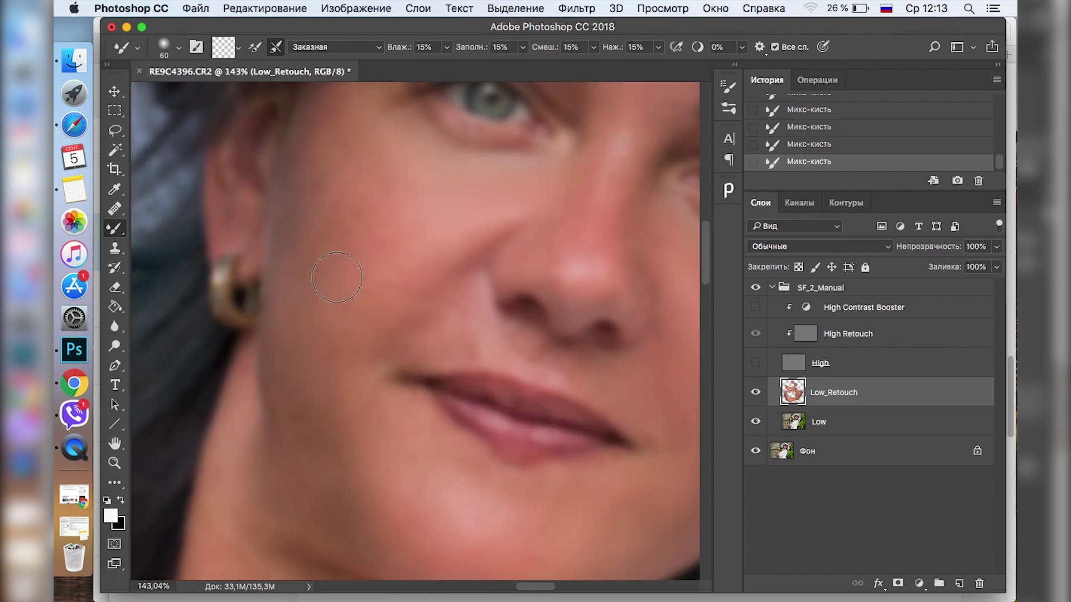
{"action": "scroll", "coordinate": [438, 263], "scroll_direction": "up", "scroll_amount": 2}
{"action": "scroll", "coordinate": [438, 263], "scroll_direction": "right", "scroll_amount": 1}
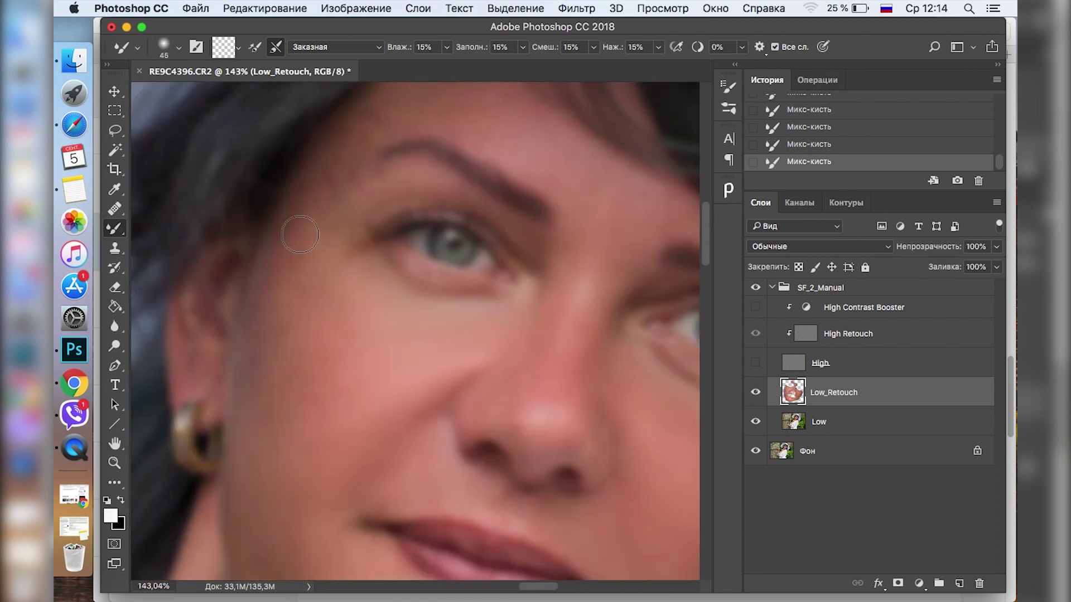
{"action": "scroll", "coordinate": [335, 261], "scroll_direction": "up", "scroll_amount": 1}
{"action": "scroll", "coordinate": [436, 351], "scroll_direction": "down", "scroll_amount": 2}
{"action": "scroll", "coordinate": [437, 352], "scroll_direction": "right", "scroll_amount": 2}
{"action": "key", "text": "bracketleft"}
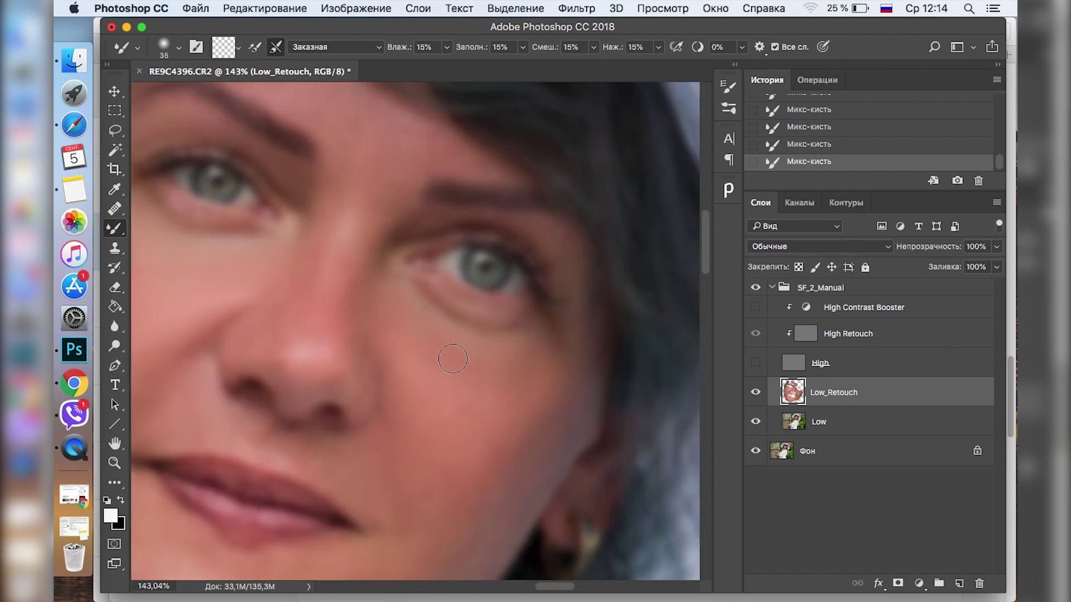
{"action": "scroll", "coordinate": [489, 348], "scroll_direction": "down", "scroll_amount": 3}
{"action": "scroll", "coordinate": [489, 349], "scroll_direction": "left", "scroll_amount": 2}
{"action": "scroll", "coordinate": [378, 402], "scroll_direction": "down", "scroll_amount": 3}
{"action": "scroll", "coordinate": [378, 402], "scroll_direction": "left", "scroll_amount": 1}
{"action": "key", "text": "bracketright"}
{"action": "key", "text": "bracketright"}
{"action": "scroll", "coordinate": [447, 407], "scroll_direction": "down", "scroll_amount": 1}
{"action": "scroll", "coordinate": [354, 430], "scroll_direction": "down", "scroll_amount": 2}
{"action": "scroll", "coordinate": [353, 430], "scroll_direction": "left", "scroll_amount": 1}
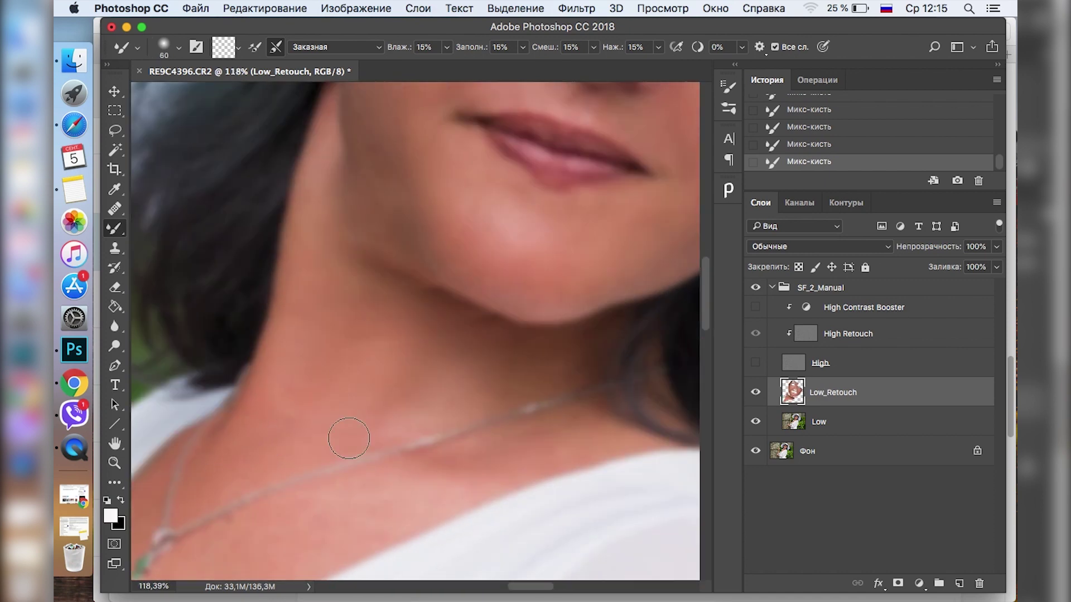
{"action": "scroll", "coordinate": [413, 450], "scroll_direction": "left", "scroll_amount": 2}
{"action": "scroll", "coordinate": [413, 450], "scroll_direction": "down", "scroll_amount": 3}
{"action": "scroll", "coordinate": [394, 430], "scroll_direction": "down", "scroll_amount": 5}
{"action": "scroll", "coordinate": [263, 395], "scroll_direction": "up", "scroll_amount": 10}
{"action": "key", "text": "bracketright"}
{"action": "key", "text": "bracketright"}
- Show the High layers, then clone-stamp creases under the eye and beside the nose on High Retouch
{"action": "left_click", "coordinate": [755, 362]}
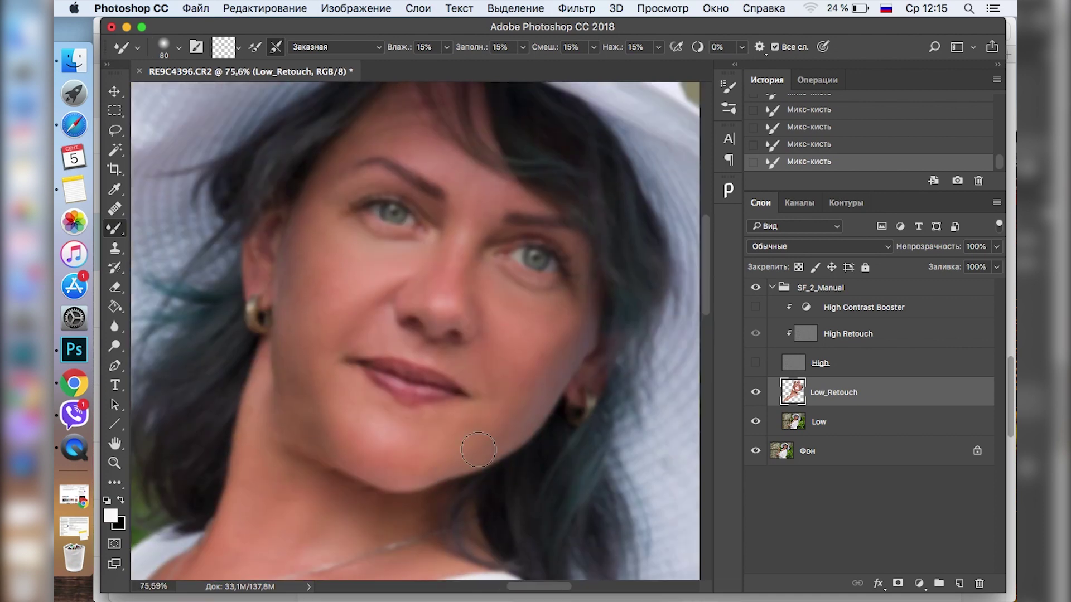
{"action": "left_click", "coordinate": [755, 308]}
{"action": "scroll", "coordinate": [372, 260], "scroll_direction": "up", "scroll_amount": 5}
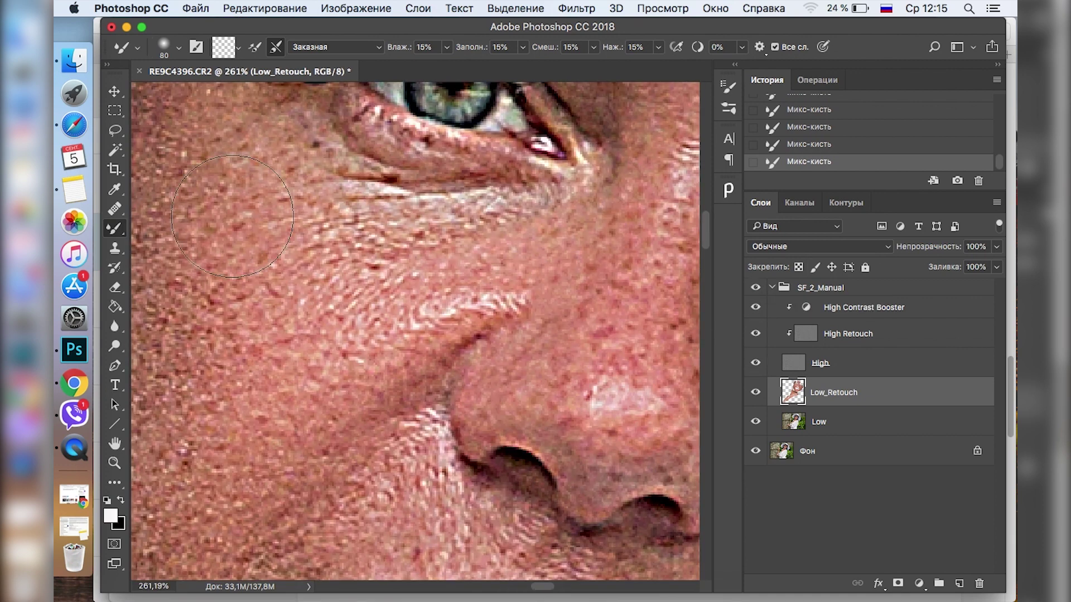
{"action": "left_click", "coordinate": [164, 47]}
{"action": "key", "text": "Escape"}
{"action": "key", "text": "s"}
{"action": "left_click", "coordinate": [164, 47]}
{"action": "key", "text": "Escape"}
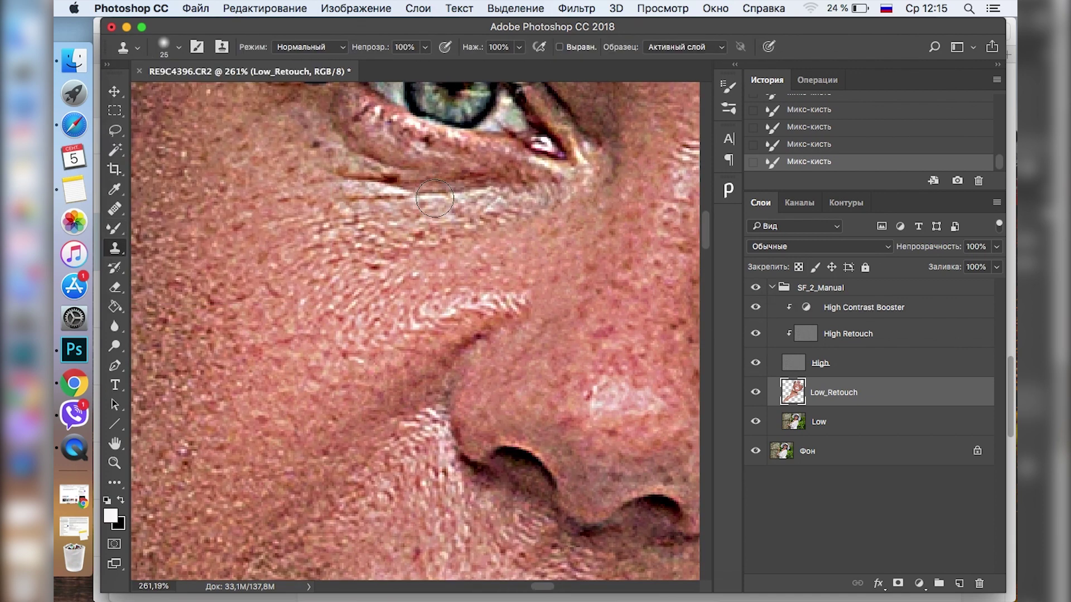
{"action": "key", "text": "alt+bracketright"}
{"action": "key", "text": "alt+bracketright"}
{"action": "key", "text": "bracketright"}
{"action": "mouse_move", "coordinate": [295, 158]}
{"action": "left_mouse_down"}
{"action": "mouse_move", "coordinate": [329, 176]}
{"action": "mouse_move", "coordinate": [480, 201]}
{"action": "left_mouse_up"}
{"action": "left_click_drag", "start_coordinate": [401, 181], "coordinate": [474, 173]}
{"action": "left_click_drag", "start_coordinate": [472, 224], "coordinate": [516, 273]}
{"action": "left_click_drag", "start_coordinate": [441, 310], "coordinate": [527, 304]}
{"action": "left_click", "coordinate": [559, 47]}
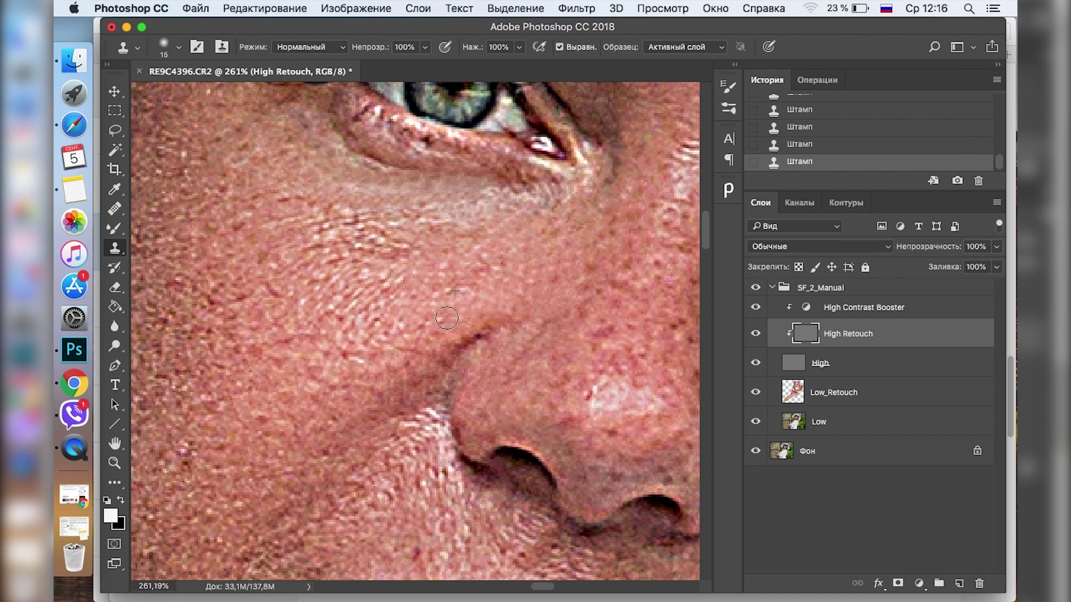
- Resize the Clone Stamp and clone out fine wrinkles around the other eye and lips
{"action": "left_click", "coordinate": [295, 273], "text": "alt"}
{"action": "left_click", "coordinate": [164, 47]}
{"action": "key", "text": "Escape"}
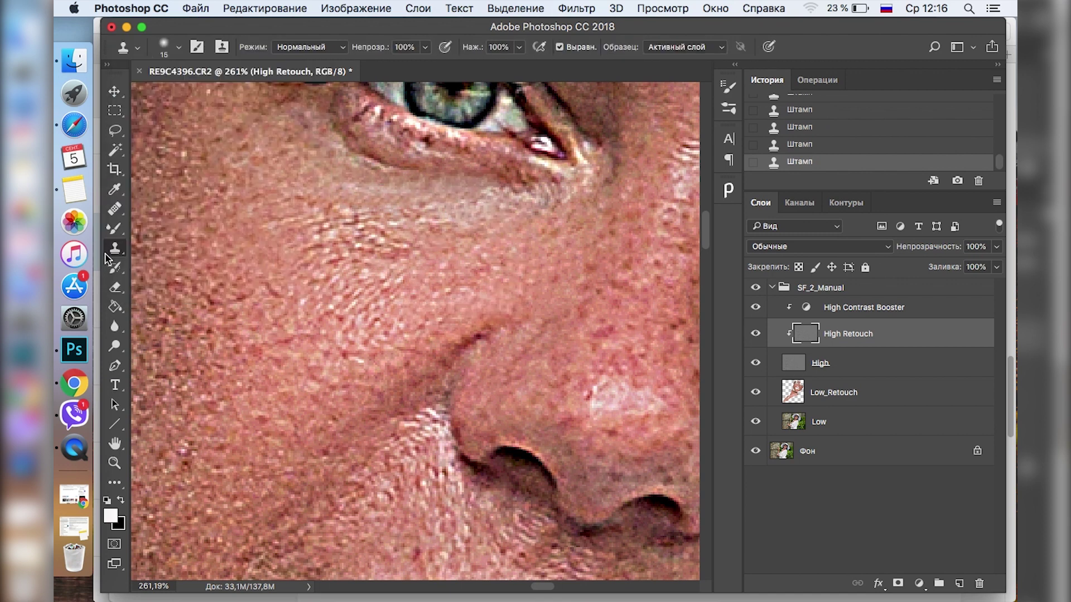
{"action": "scroll", "coordinate": [222, 307], "scroll_direction": "right", "scroll_amount": 10}
{"action": "key", "text": "bracketleft"}
{"action": "key", "text": "bracketleft"}
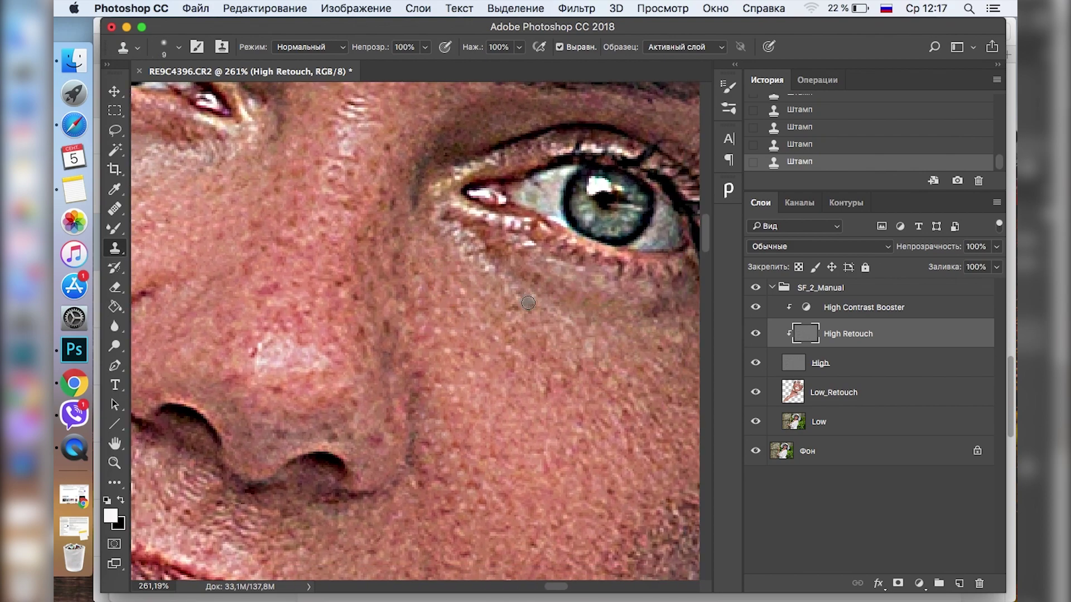
{"action": "scroll", "coordinate": [527, 251], "scroll_direction": "down", "scroll_amount": 10}
{"action": "scroll", "coordinate": [527, 251], "scroll_direction": "left", "scroll_amount": 10}
{"action": "scroll", "coordinate": [525, 239], "scroll_direction": "down", "scroll_amount": 3}
{"action": "key", "text": "bracketright"}
{"action": "key", "text": "bracketright"}
- Finish cloning the cheek, fit the photo in view, and hide High Contrast Booster
{"action": "scroll", "coordinate": [558, 330], "scroll_direction": "down", "scroll_amount": 3}
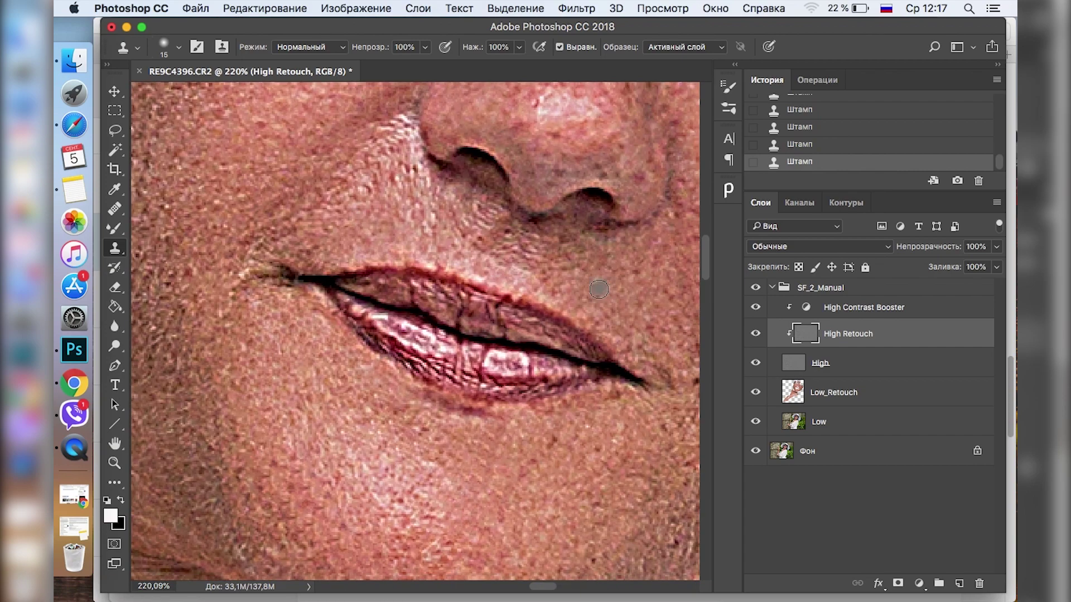
{"action": "scroll", "coordinate": [447, 312], "scroll_direction": "right", "scroll_amount": 5}
{"action": "scroll", "coordinate": [530, 402], "scroll_direction": "left", "scroll_amount": 5}
{"action": "scroll", "coordinate": [582, 378], "scroll_direction": "up", "scroll_amount": 1}
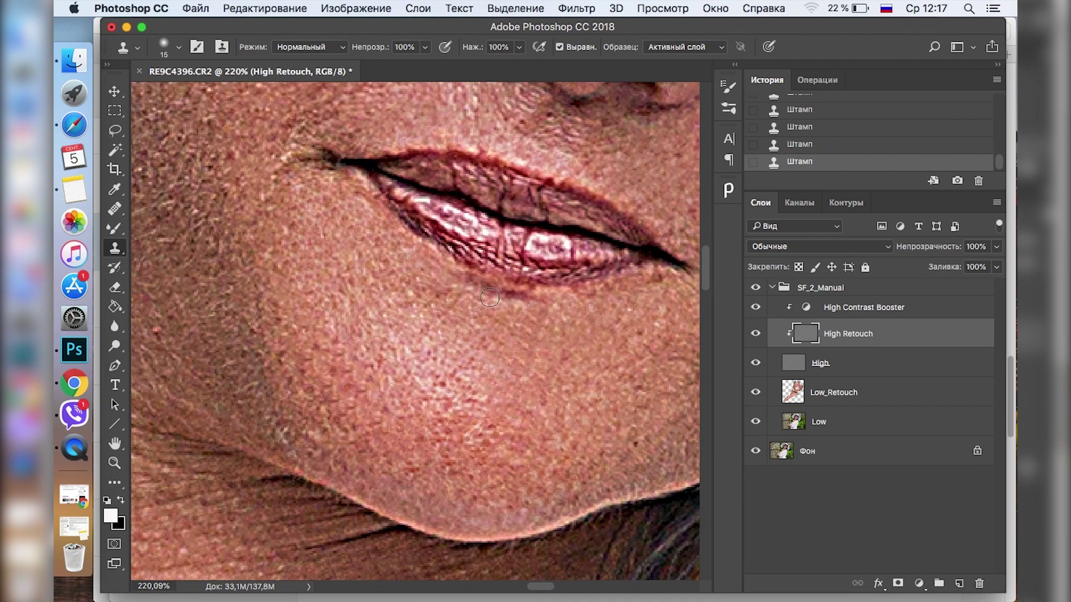
{"action": "scroll", "coordinate": [352, 447], "scroll_direction": "down", "scroll_amount": 2}
{"action": "scroll", "coordinate": [352, 446], "scroll_direction": "up", "scroll_amount": 5}
{"action": "scroll", "coordinate": [351, 447], "scroll_direction": "left", "scroll_amount": 5}
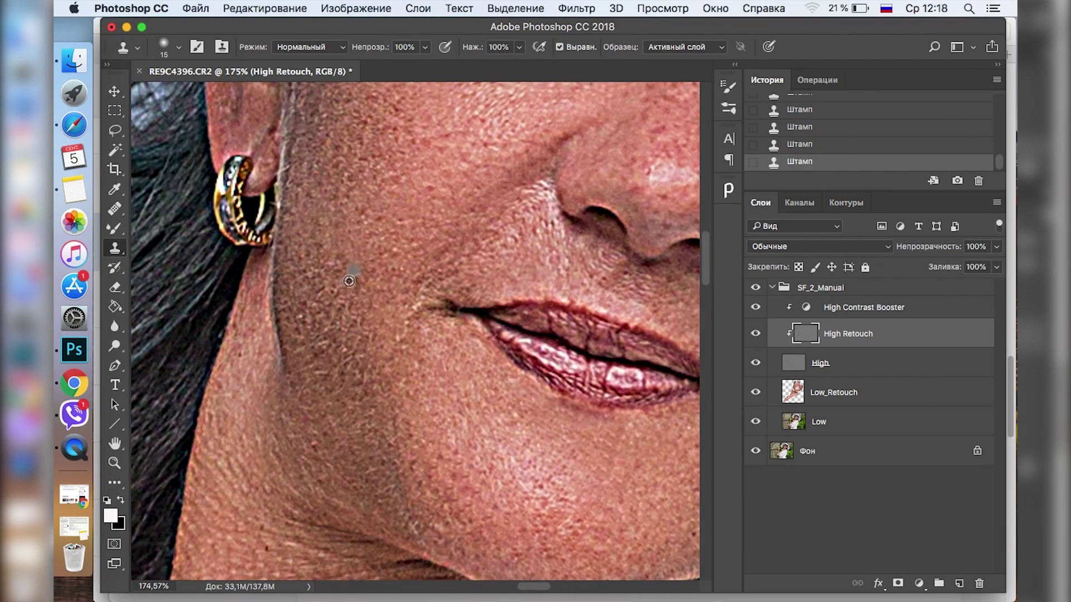
{"action": "key", "text": "super+0"}
{"action": "left_click", "coordinate": [756, 307]}
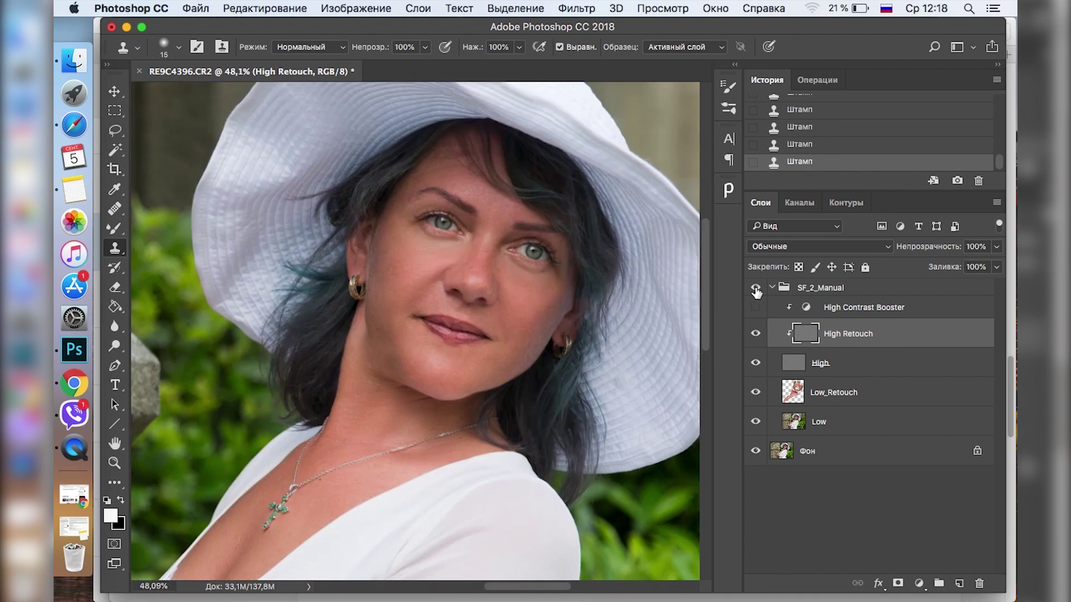
- Merge and duplicate the layers, add a brightened Brightness/Contrast layer for the eyes, then apply High Pass
{"action": "key", "text": "super+e"}
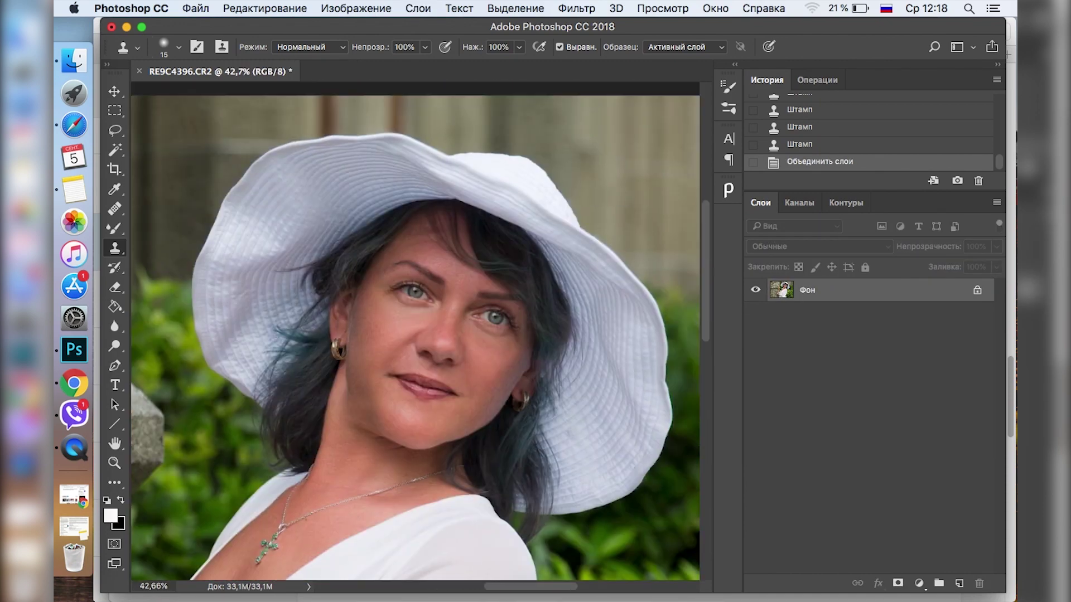
{"action": "left_click_drag", "start_coordinate": [808, 288], "coordinate": [959, 583]}
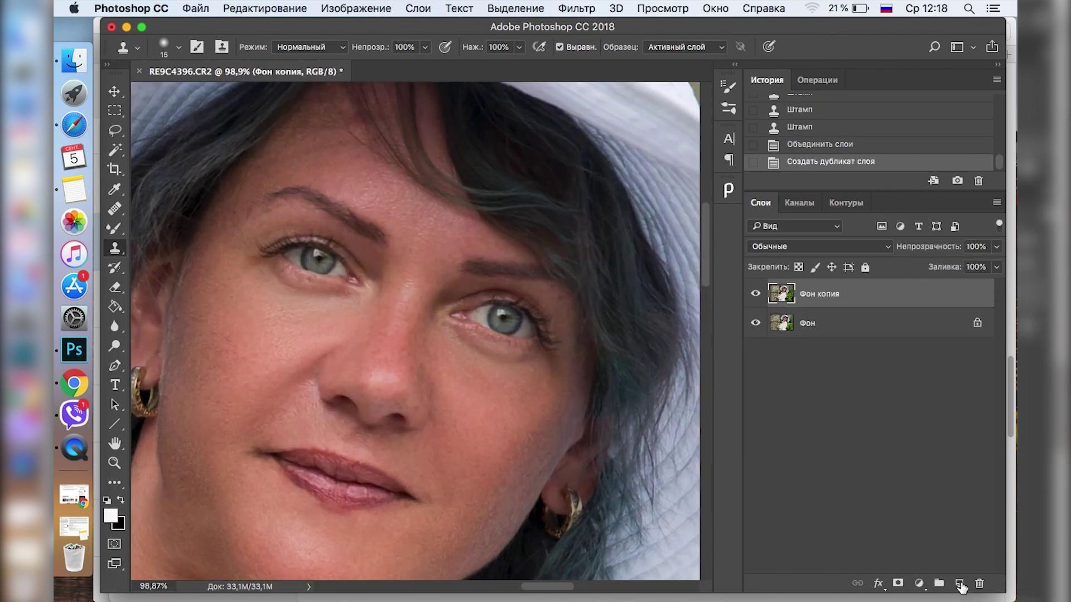
{"action": "left_click", "coordinate": [919, 583]}
{"action": "left_click", "coordinate": [690, 258]}
{"action": "left_click_drag", "start_coordinate": [752, 327], "coordinate": [845, 335]}
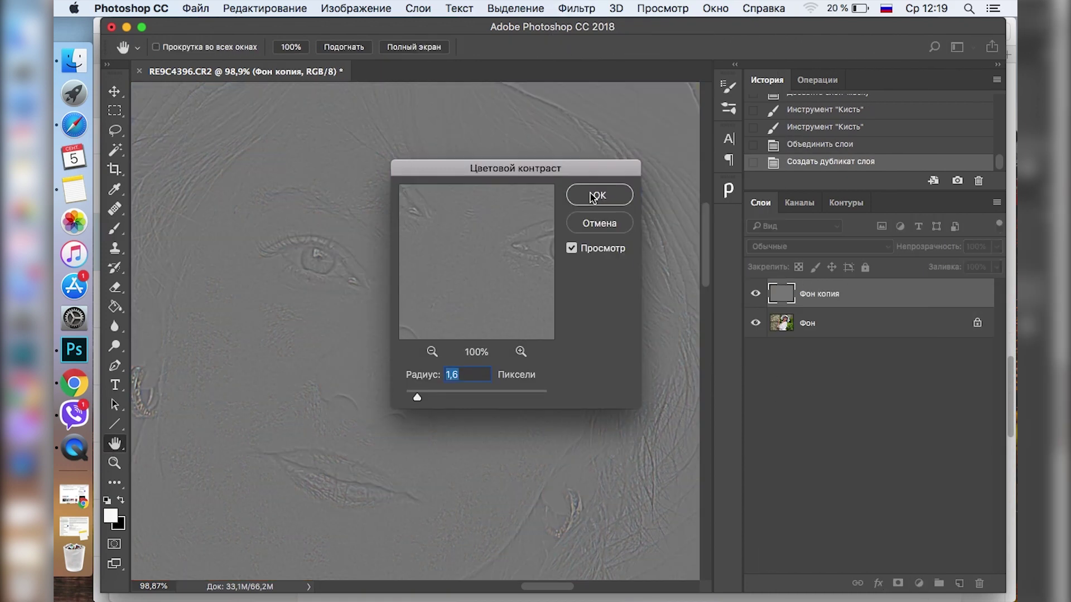
{"action": "left_click", "coordinate": [594, 196]}
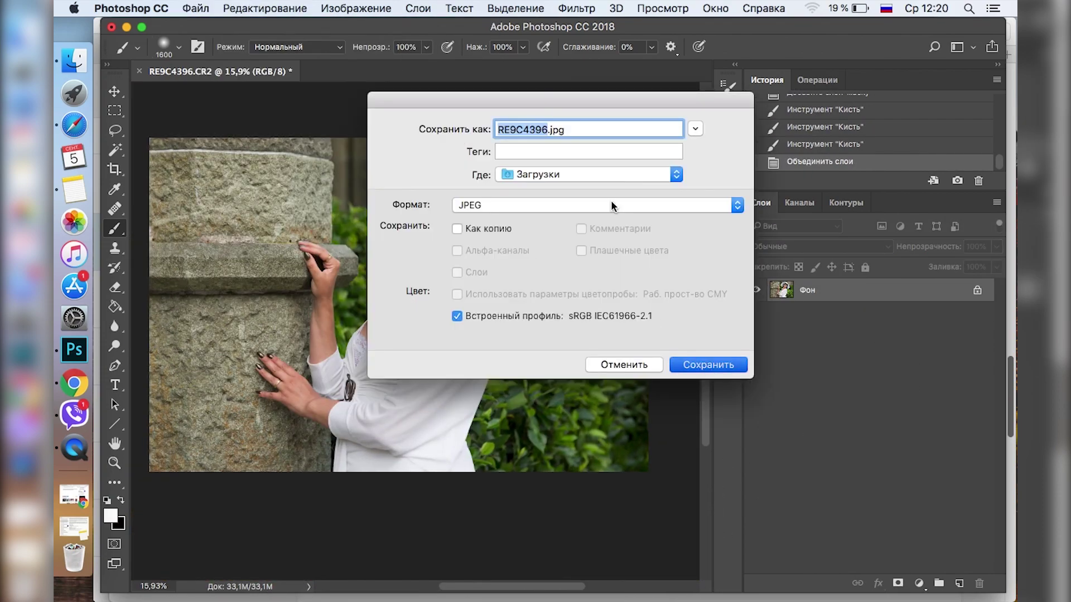
- Save the portrait as the JPEG RE9C4396 1.jpg and open it full-screen in Preview
{"action": "left_click", "coordinate": [708, 365]}
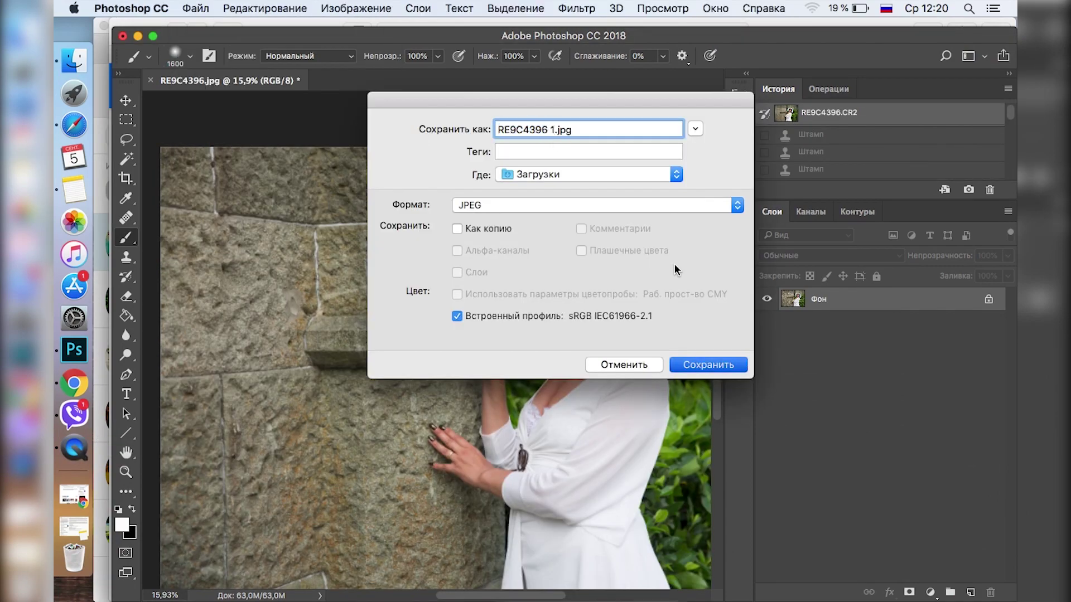
{"action": "left_click", "coordinate": [707, 365]}
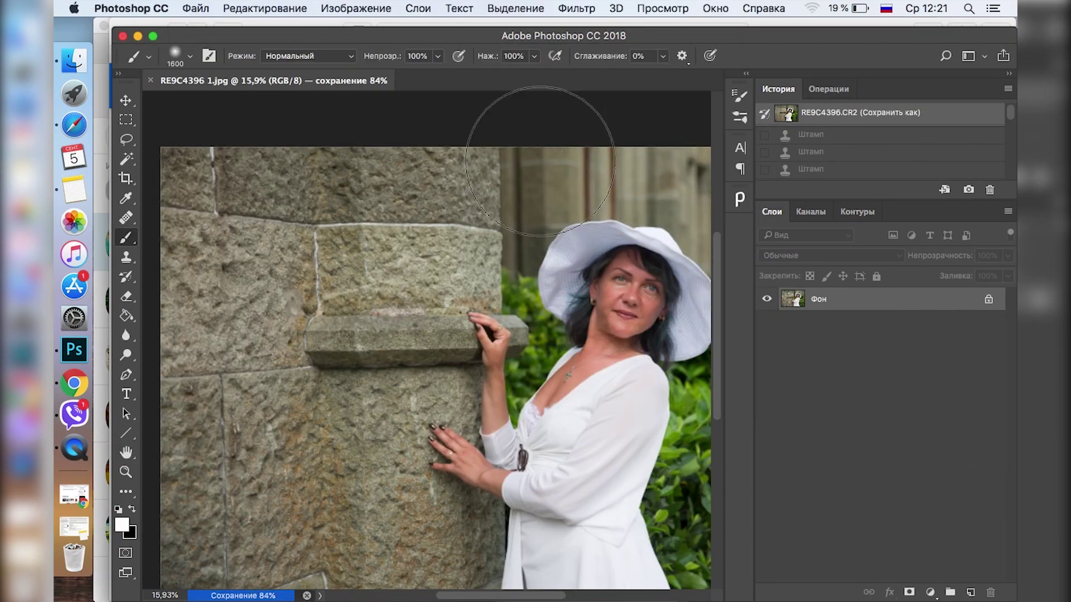
{"action": "left_click", "coordinate": [73, 60]}
{"action": "double_click", "coordinate": [504, 165]}
{"action": "key", "text": "shift+super+f"}
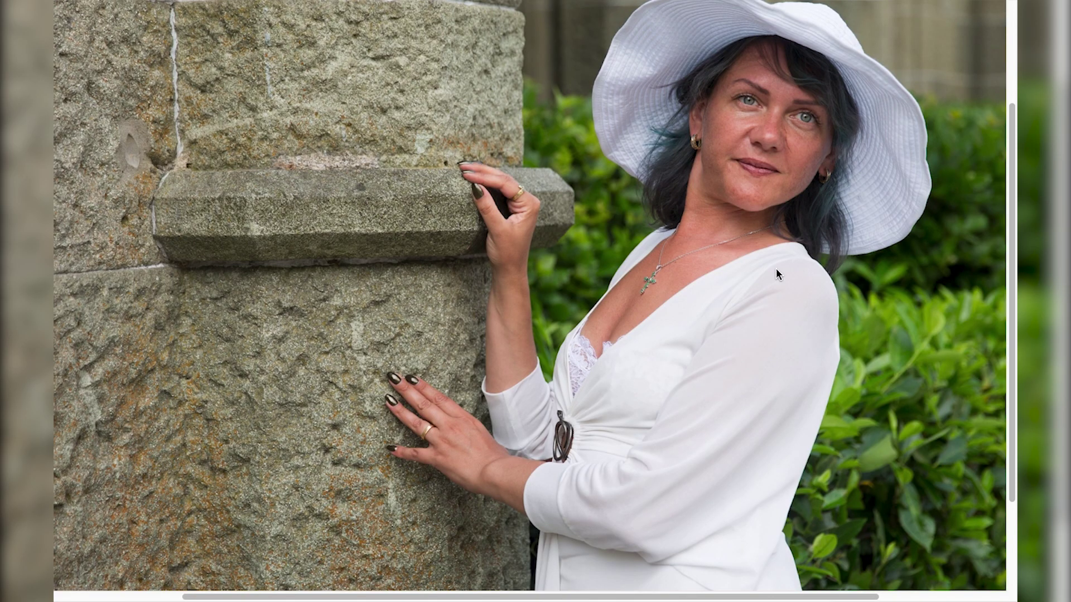
- Exit Preview's full-screen view and pan around RE9C4396 1.jpg
{"action": "scroll", "coordinate": [754, 296], "scroll_direction": "up", "scroll_amount": 2}
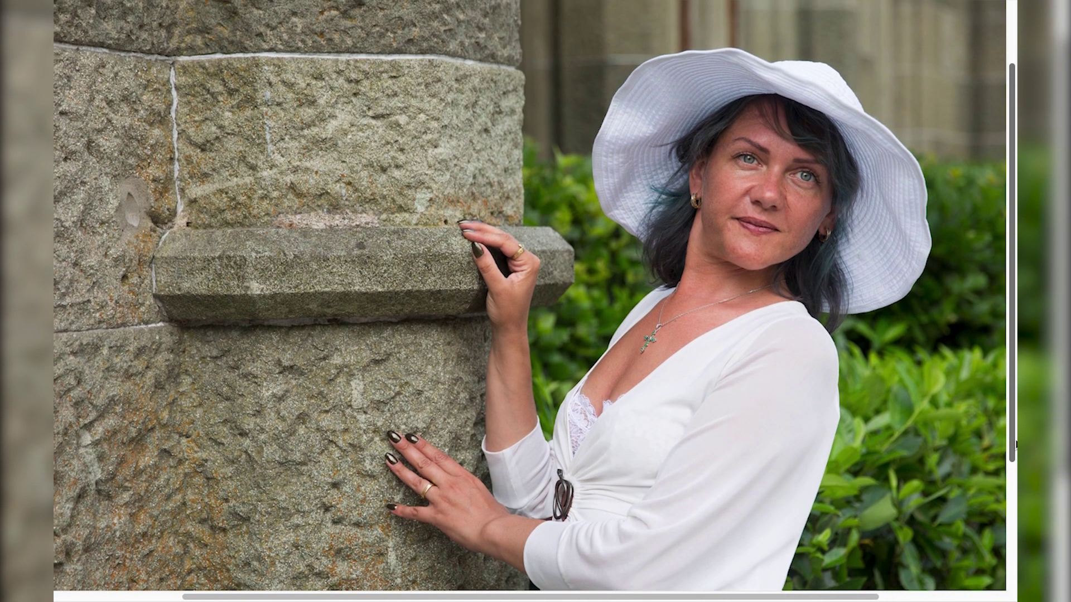
{"action": "left_click_drag", "start_coordinate": [782, 586], "coordinate": [848, 422]}
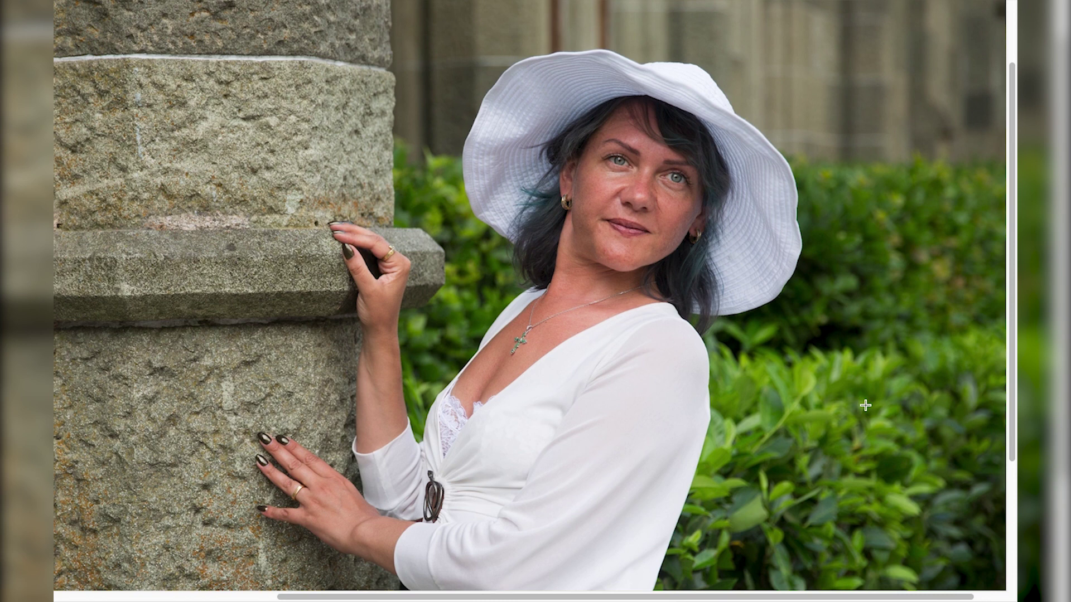
{"action": "mouse_move", "coordinate": [109, 4]}
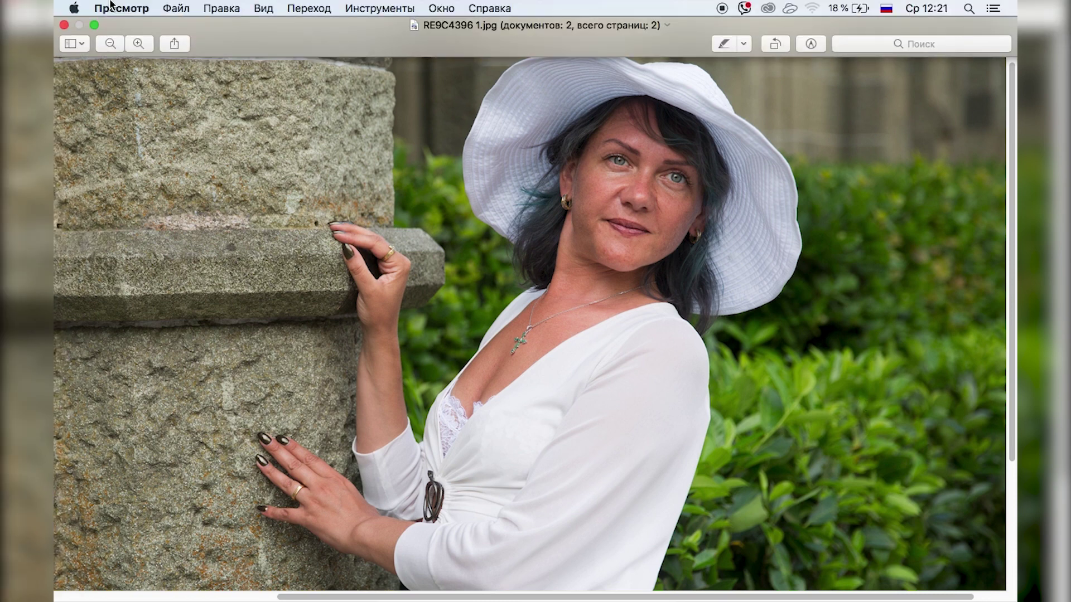
{"action": "left_click", "coordinate": [95, 25]}
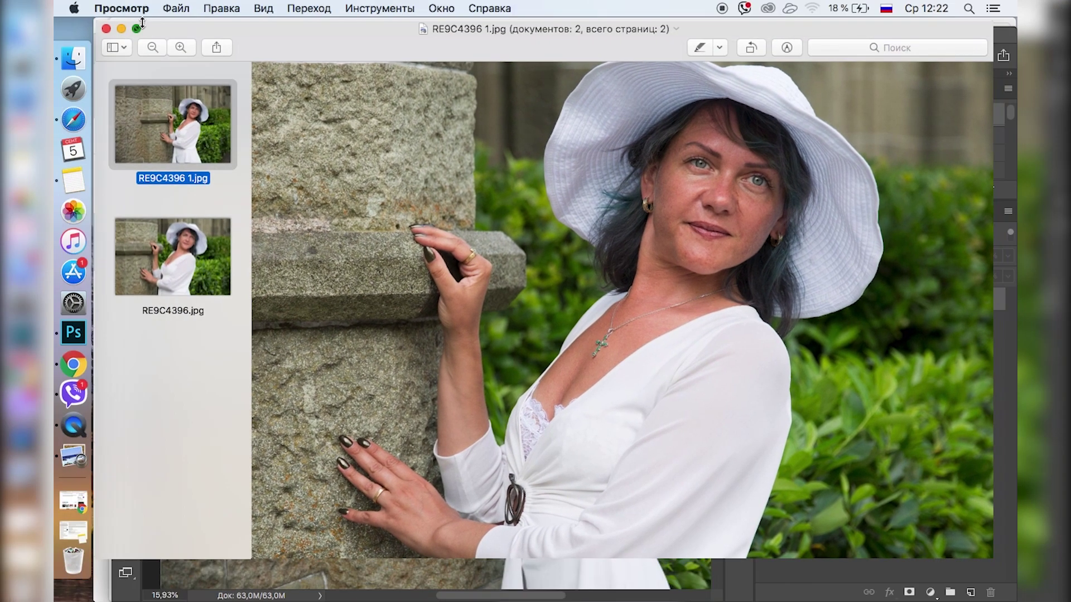
{"action": "scroll", "coordinate": [677, 415], "scroll_direction": "right", "scroll_amount": 2}
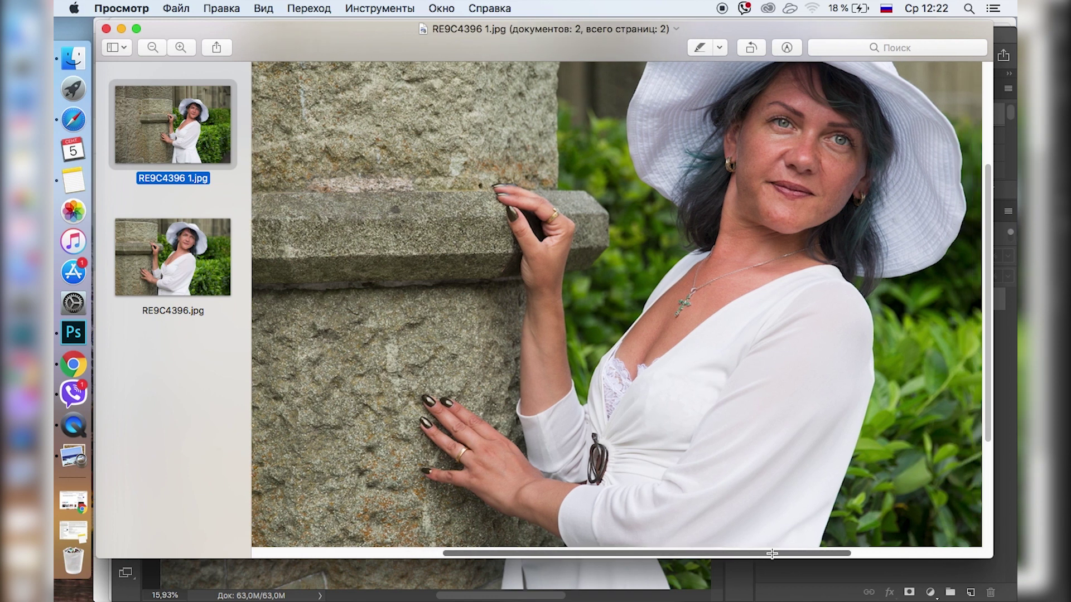
{"action": "scroll", "coordinate": [781, 435], "scroll_direction": "right", "scroll_amount": 5}
{"action": "scroll", "coordinate": [851, 442], "scroll_direction": "up", "scroll_amount": 5}
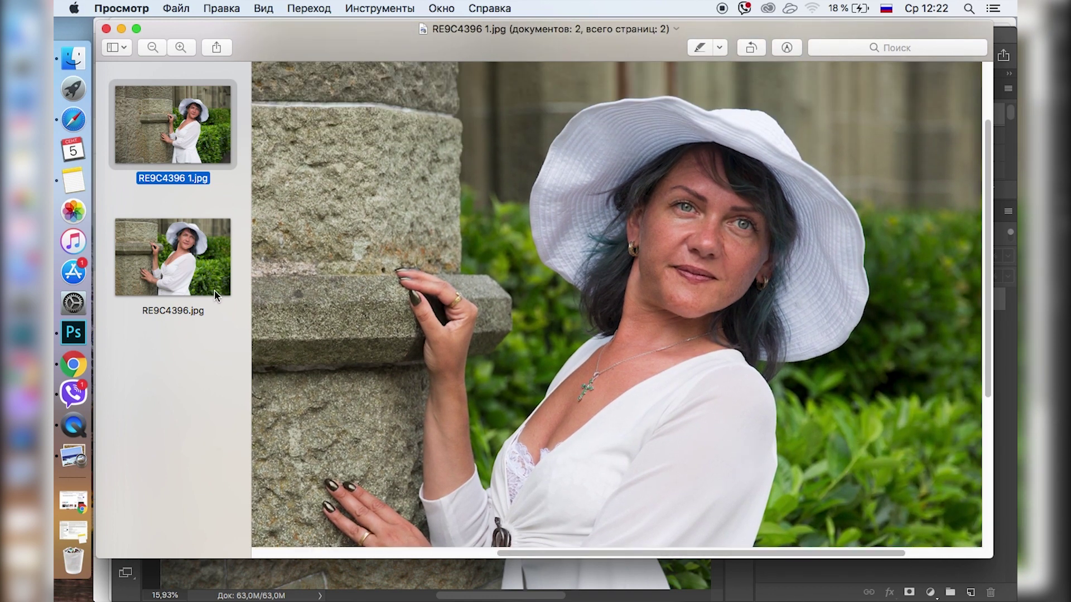
- Switch between the RE9C4396.jpg and RE9C4396 1.jpg thumbnails to compare the two versions
{"action": "left_click", "coordinate": [190, 265]}
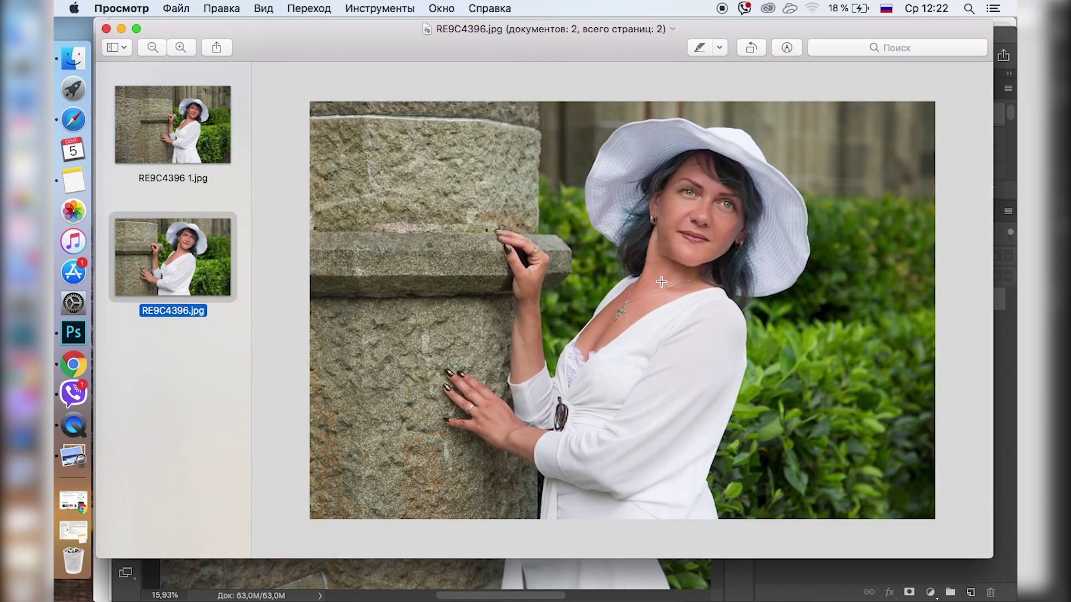
{"action": "key", "text": "Up"}
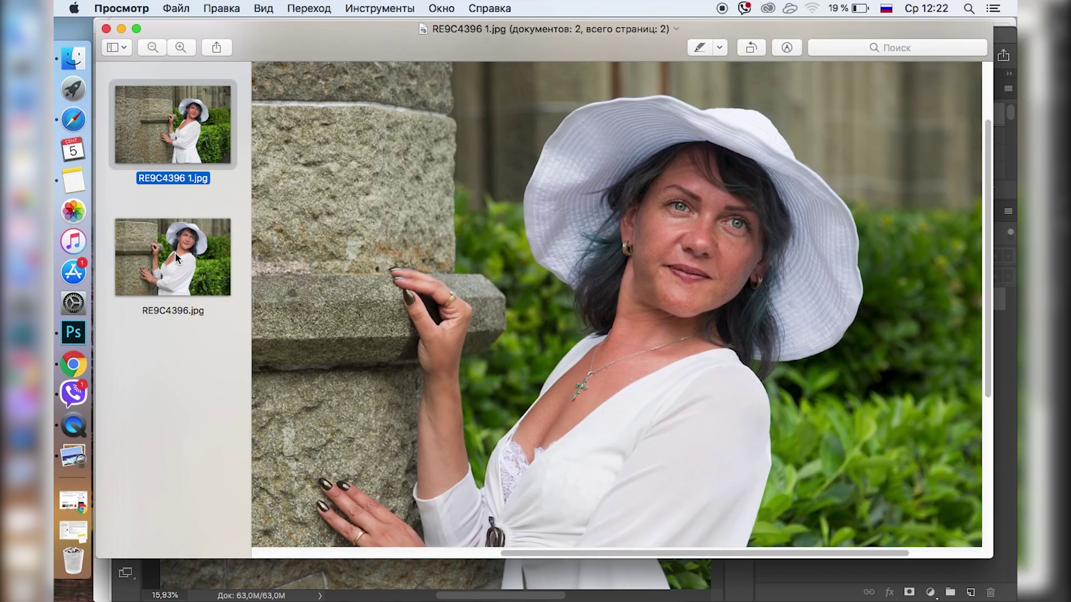
{"action": "left_click", "coordinate": [176, 252]}
{"action": "scroll", "coordinate": [540, 274], "scroll_direction": "up", "scroll_amount": 3}
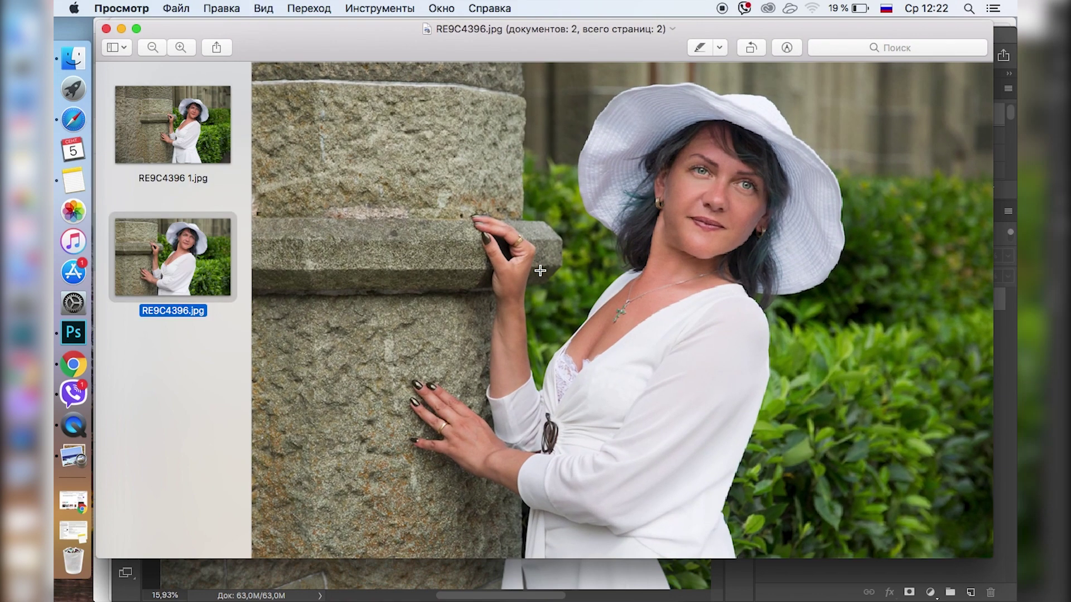
{"action": "scroll", "coordinate": [540, 275], "scroll_direction": "up", "scroll_amount": 3}
{"action": "scroll", "coordinate": [540, 274], "scroll_direction": "up", "scroll_amount": 2}
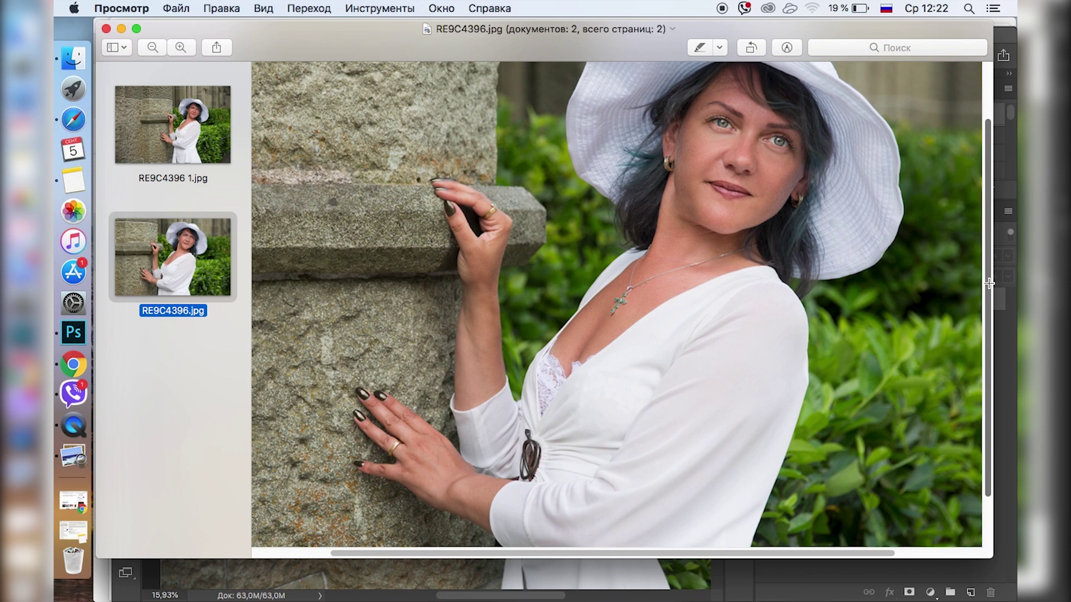
{"action": "scroll", "coordinate": [645, 191], "scroll_direction": "up", "scroll_amount": 1}
{"action": "scroll", "coordinate": [644, 191], "scroll_direction": "up", "scroll_amount": 2}
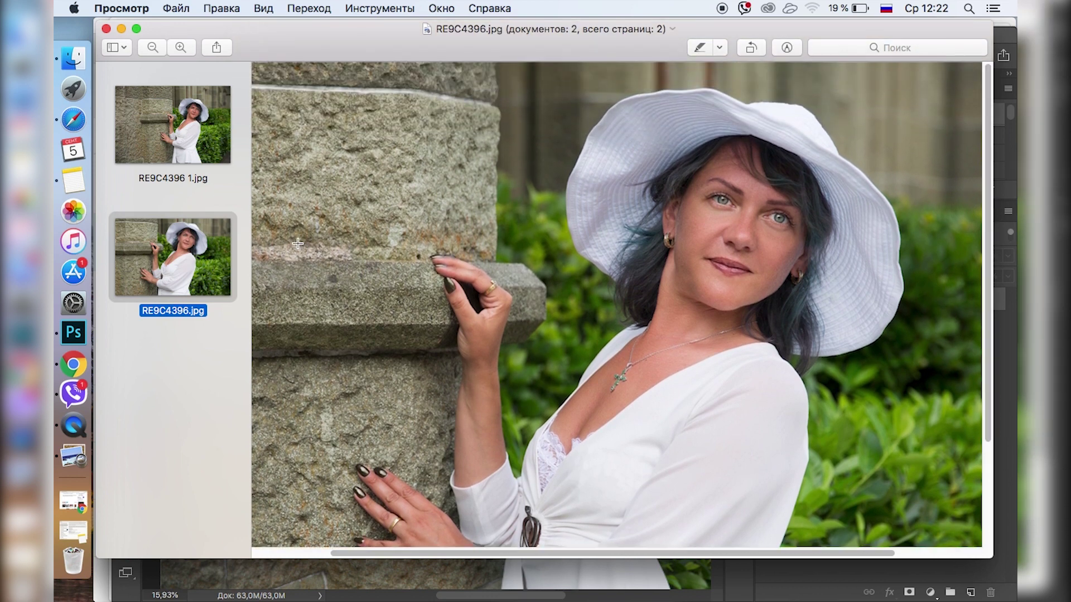
{"action": "scroll", "coordinate": [298, 244], "scroll_direction": "up", "scroll_amount": 2}
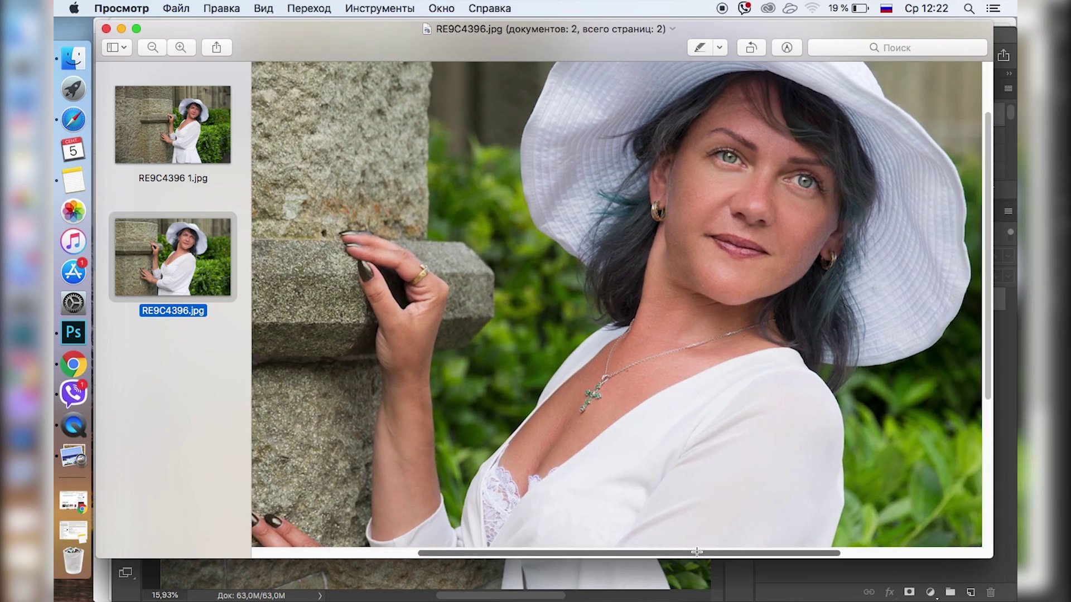
{"action": "left_click_drag", "start_coordinate": [679, 556], "coordinate": [754, 556]}
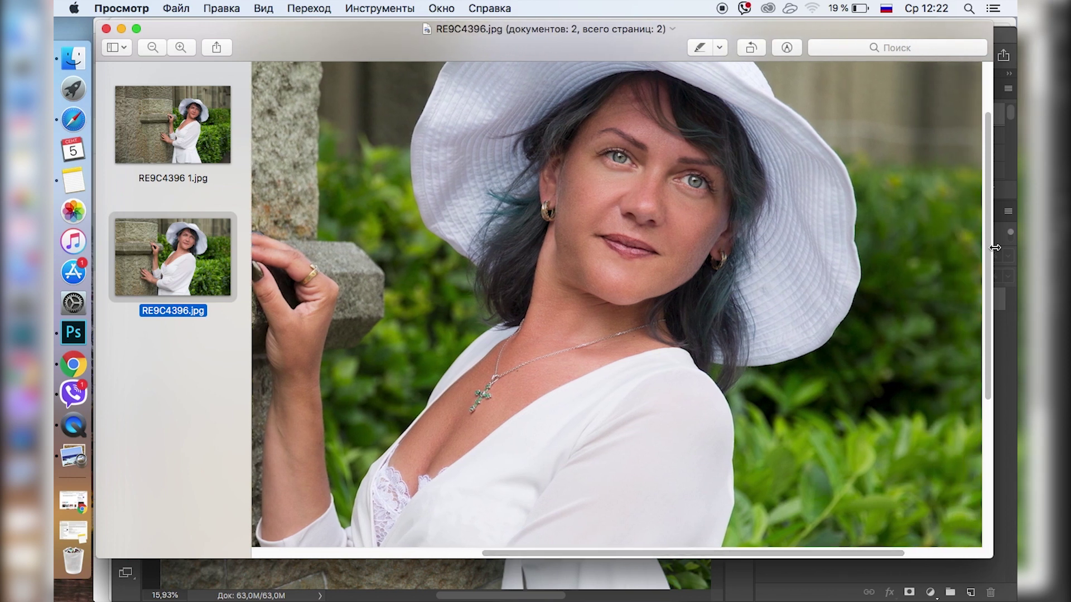
{"action": "left_click_drag", "start_coordinate": [985, 263], "coordinate": [986, 216]}
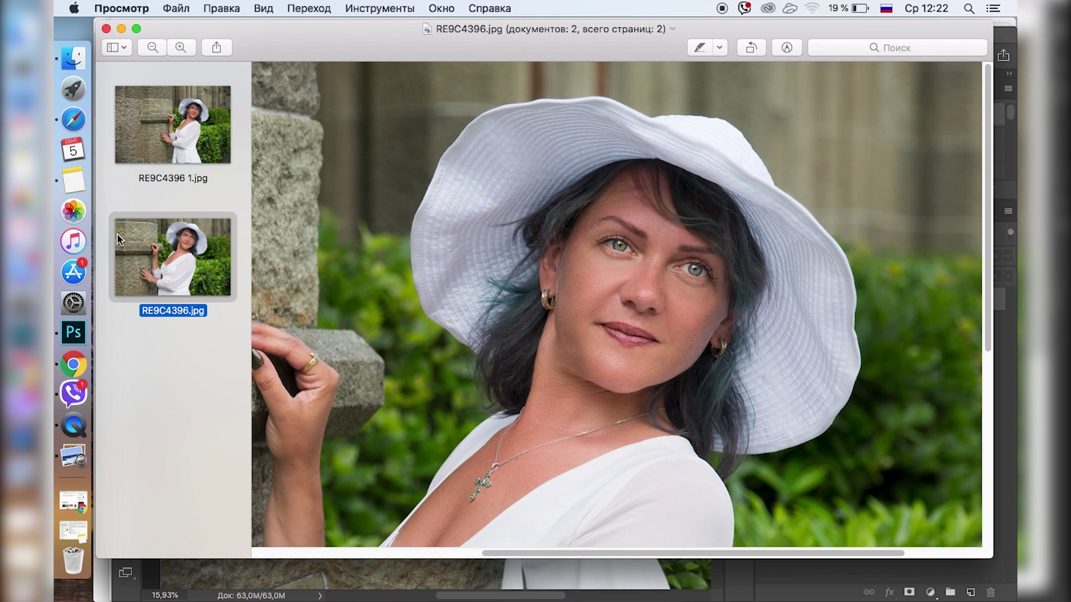
- Zoom in on her face, then zoom back out to fit the whole photo
{"action": "key", "text": "super+plus"}
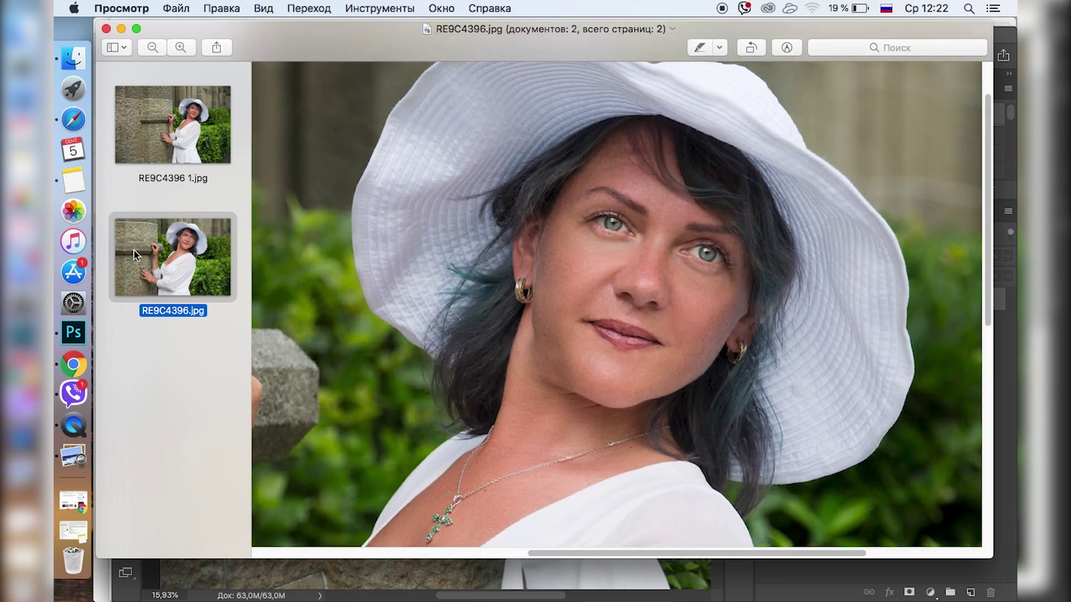
{"action": "key", "text": "super+minus"}
{"action": "key", "text": "super+minus"}
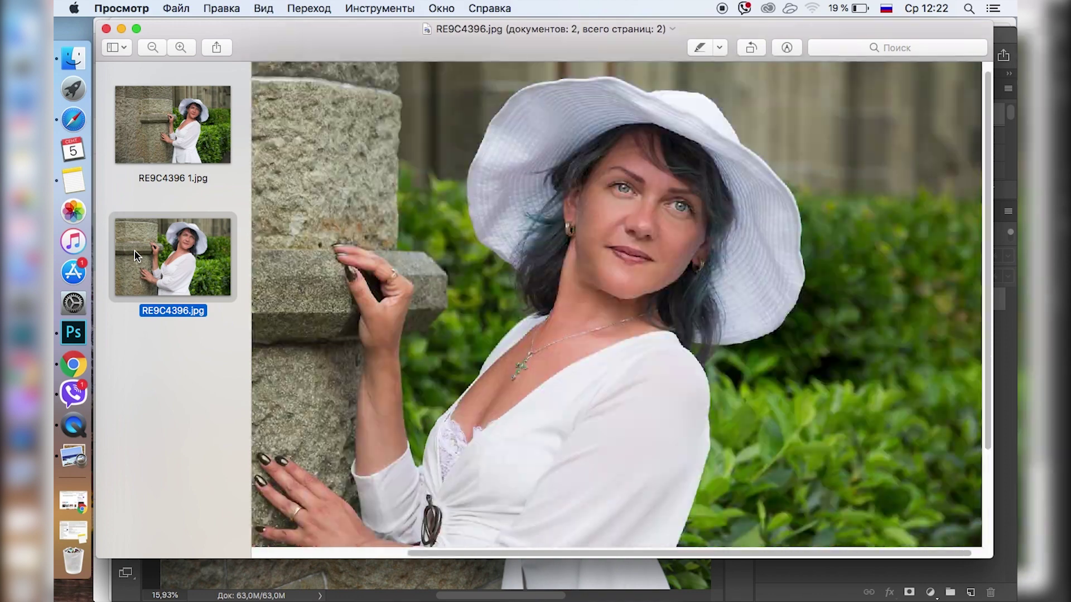
{"action": "key", "text": "super+minus"}
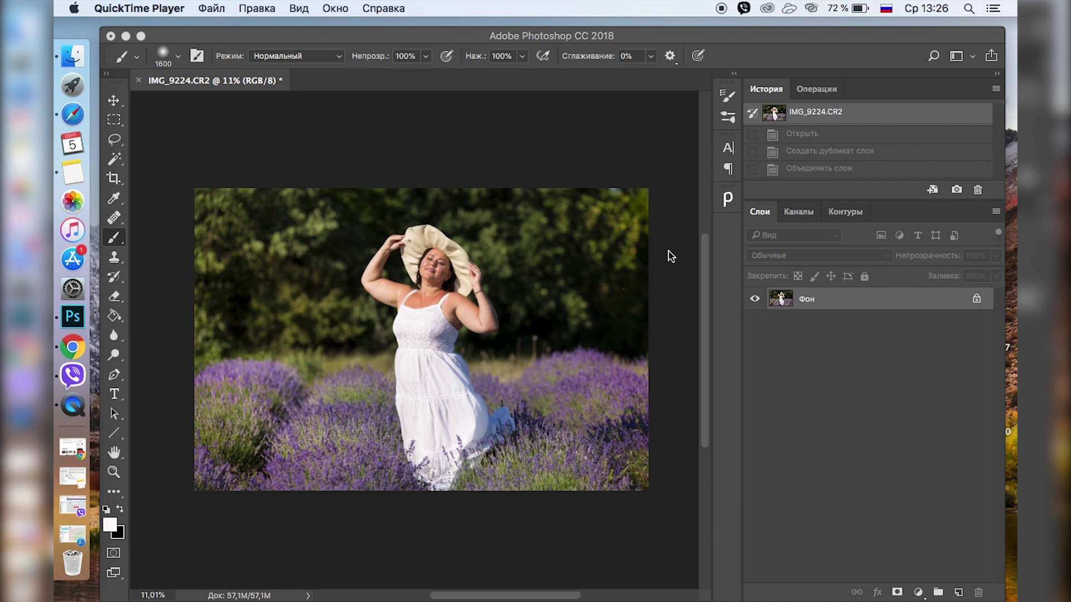
- Adjust the Liquify view and brush size on the woman in IMG_9224.CR2
{"action": "scroll", "coordinate": [668, 295], "scroll_direction": "up", "scroll_amount": 1}
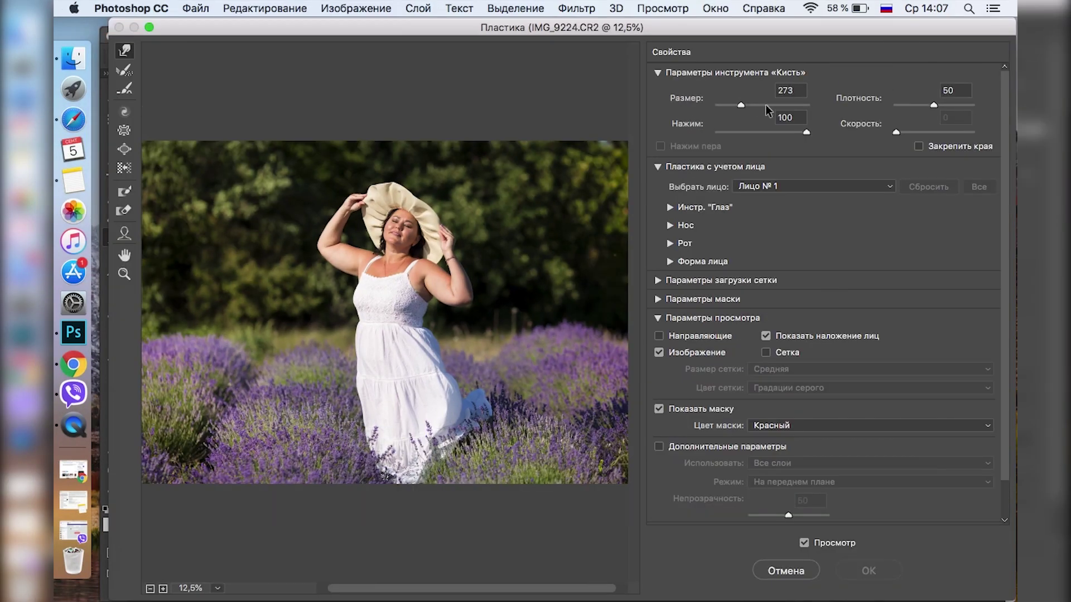
{"action": "key", "text": "bracketright"}
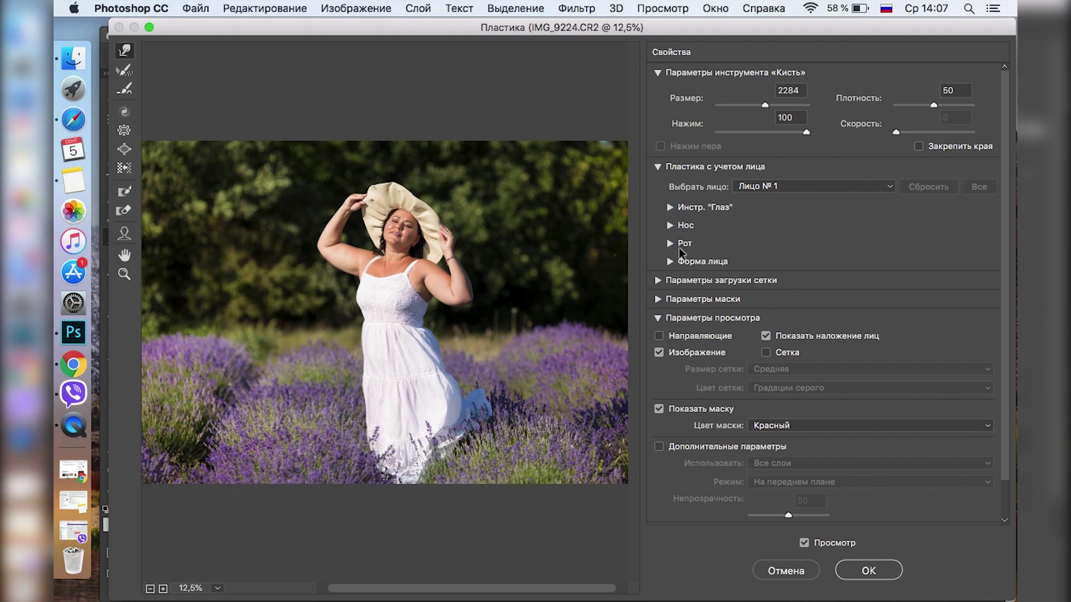
- Set the Liquify brush to 300 and push in the woman's arm and armpit outline
{"action": "key", "text": "super+plus"}
{"action": "key", "text": "super+plus"}
{"action": "left_click_drag", "start_coordinate": [755, 105], "coordinate": [741, 105]}
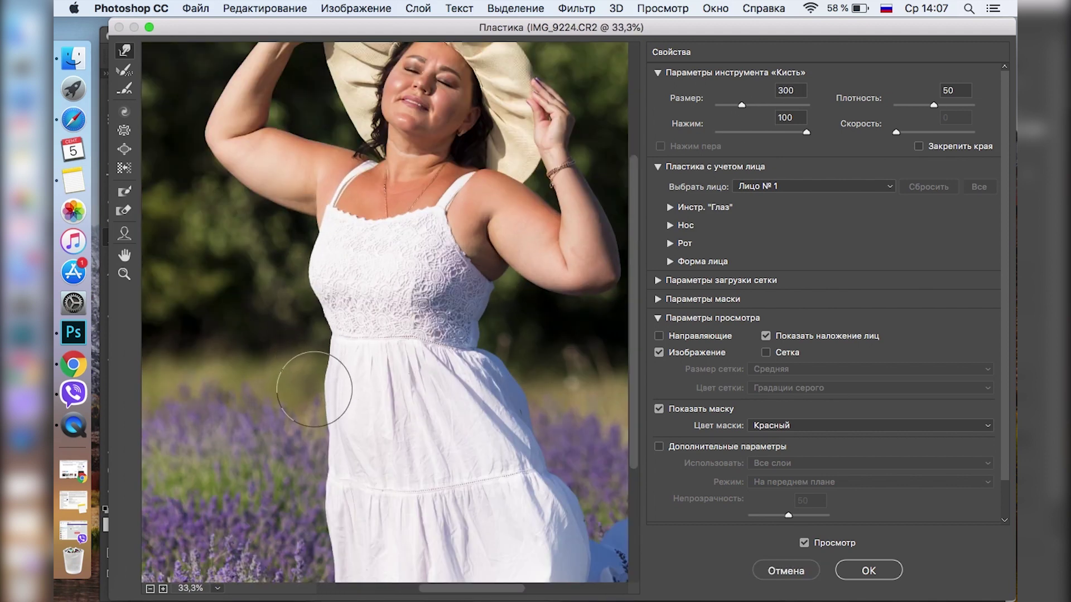
{"action": "key", "text": "bracketleft"}
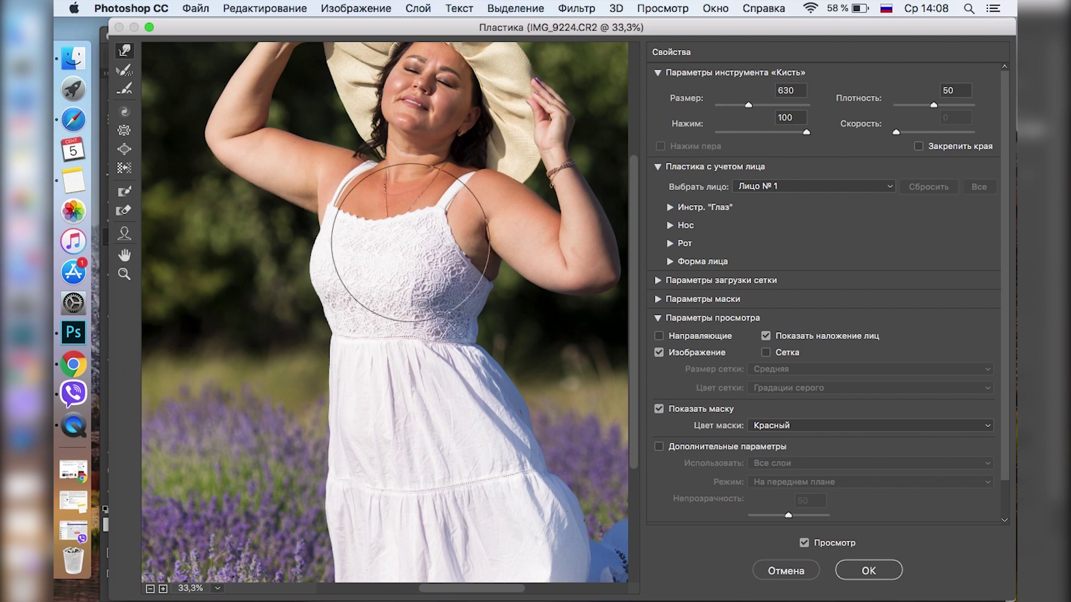
{"action": "key", "text": "bracketleft"}
{"action": "key", "text": "bracketleft"}
{"action": "key", "text": "bracketleft"}
{"action": "key", "text": "super+plus"}
{"action": "key", "text": "bracketright"}
{"action": "key", "text": "bracketright"}
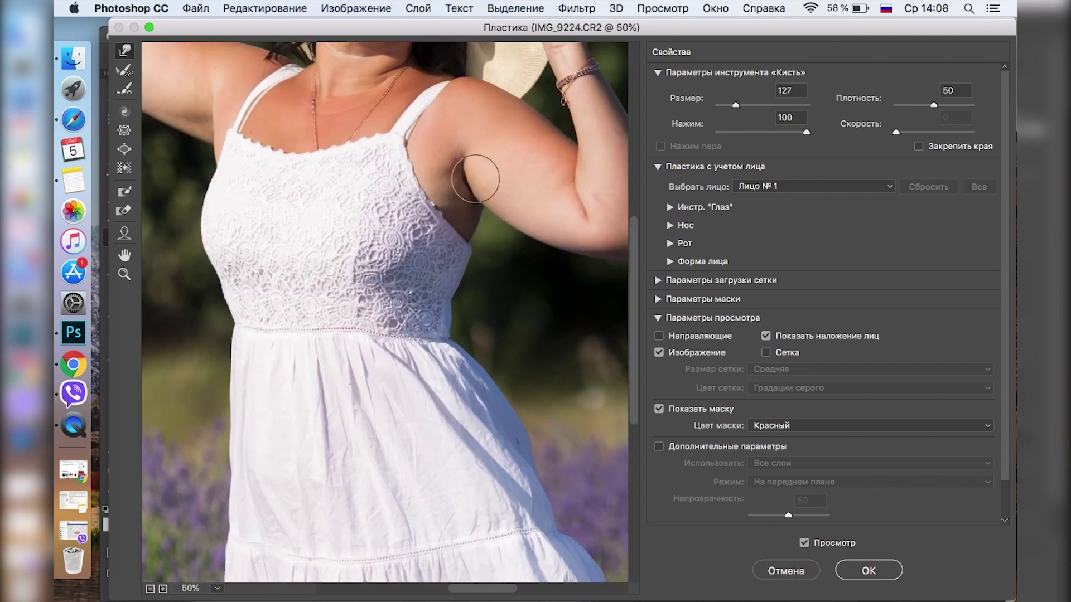
{"action": "scroll", "coordinate": [483, 210], "scroll_direction": "up", "scroll_amount": 2}
{"action": "scroll", "coordinate": [483, 209], "scroll_direction": "right", "scroll_amount": 2}
{"action": "key", "text": "bracketright"}
{"action": "key", "text": "bracketright"}
{"action": "key", "text": "bracketleft"}
{"action": "key", "text": "bracketleft"}
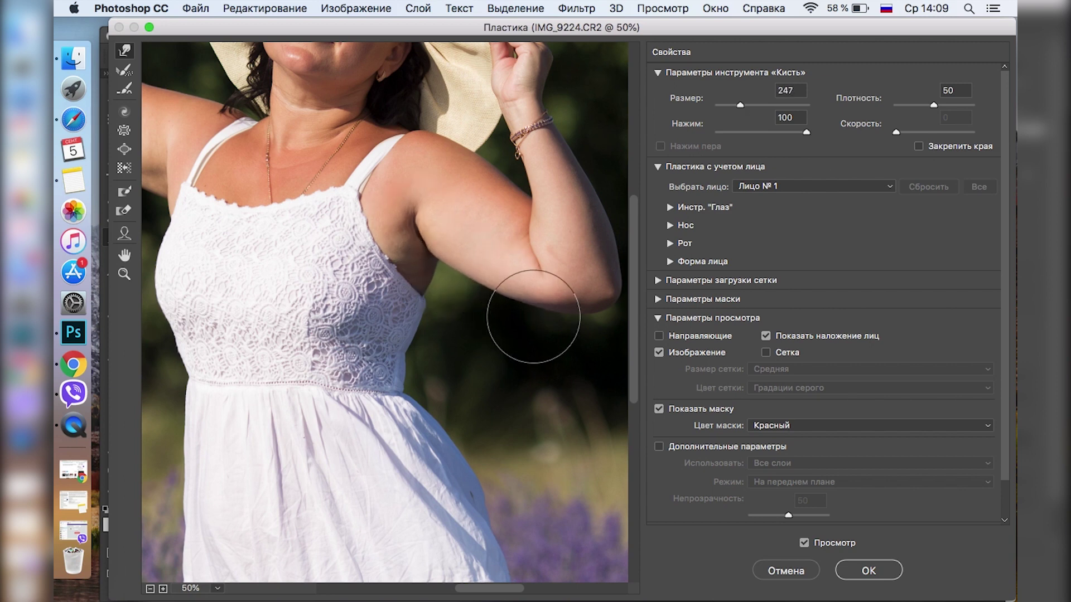
{"action": "key", "text": "bracketright"}
- Reshape the woman's waist and jawline with the Forward Warp brush
{"action": "scroll", "coordinate": [491, 189], "scroll_direction": "left", "scroll_amount": 5}
{"action": "scroll", "coordinate": [491, 189], "scroll_direction": "up", "scroll_amount": 2}
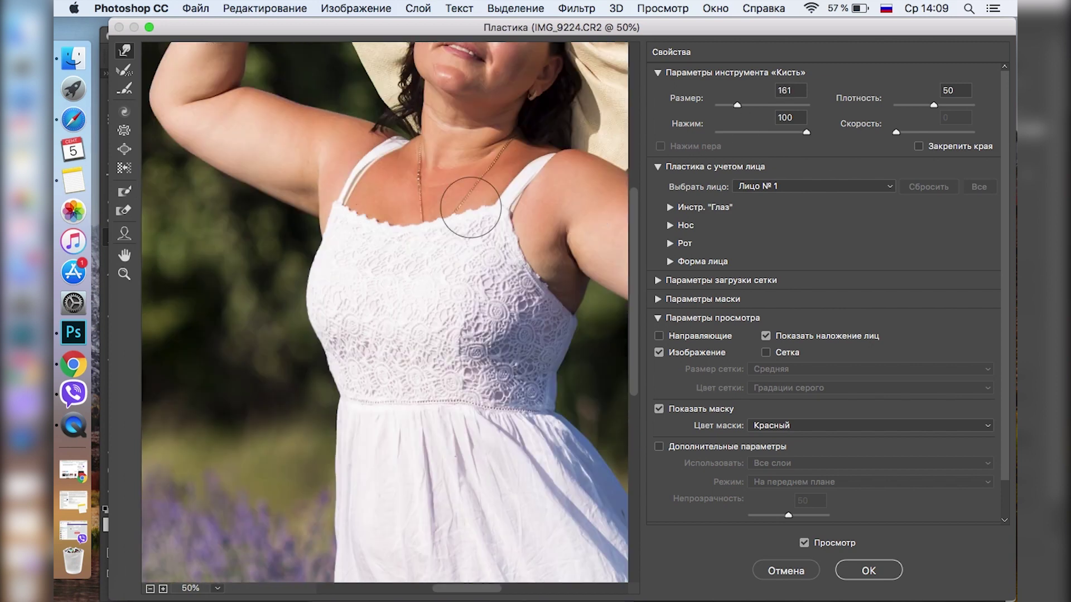
{"action": "scroll", "coordinate": [279, 117], "scroll_direction": "up", "scroll_amount": 3}
{"action": "scroll", "coordinate": [383, 262], "scroll_direction": "down", "scroll_amount": 3}
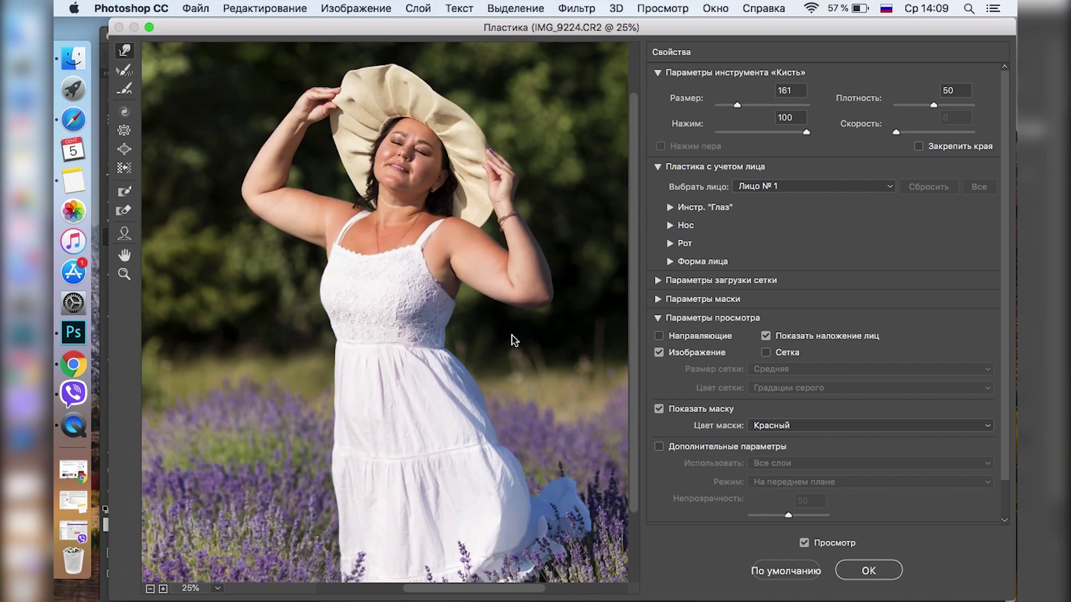
{"action": "scroll", "coordinate": [385, 379], "scroll_direction": "up", "scroll_amount": 4}
{"action": "scroll", "coordinate": [385, 357], "scroll_direction": "up", "scroll_amount": 2}
{"action": "key", "text": "bracketleft"}
{"action": "key", "text": "bracketleft"}
{"action": "scroll", "coordinate": [311, 335], "scroll_direction": "down", "scroll_amount": 2}
{"action": "key", "text": "bracketright"}
{"action": "key", "text": "bracketright"}
{"action": "key", "text": "bracketright"}
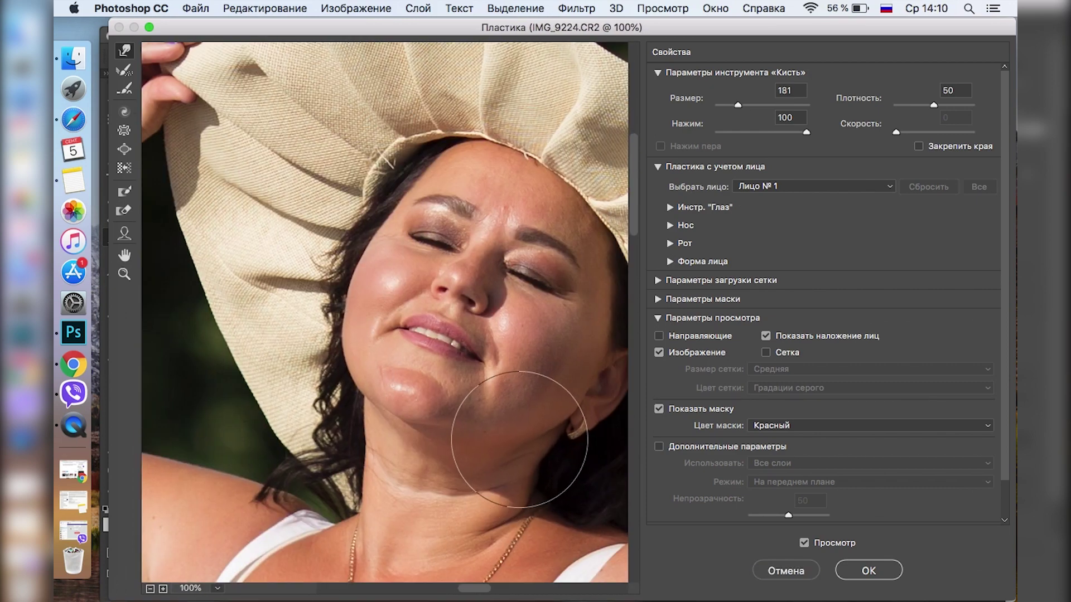
{"action": "scroll", "coordinate": [594, 457], "scroll_direction": "down", "scroll_amount": 5}
{"action": "scroll", "coordinate": [558, 363], "scroll_direction": "up", "scroll_amount": 4}
{"action": "scroll", "coordinate": [526, 323], "scroll_direction": "up", "scroll_amount": 1}
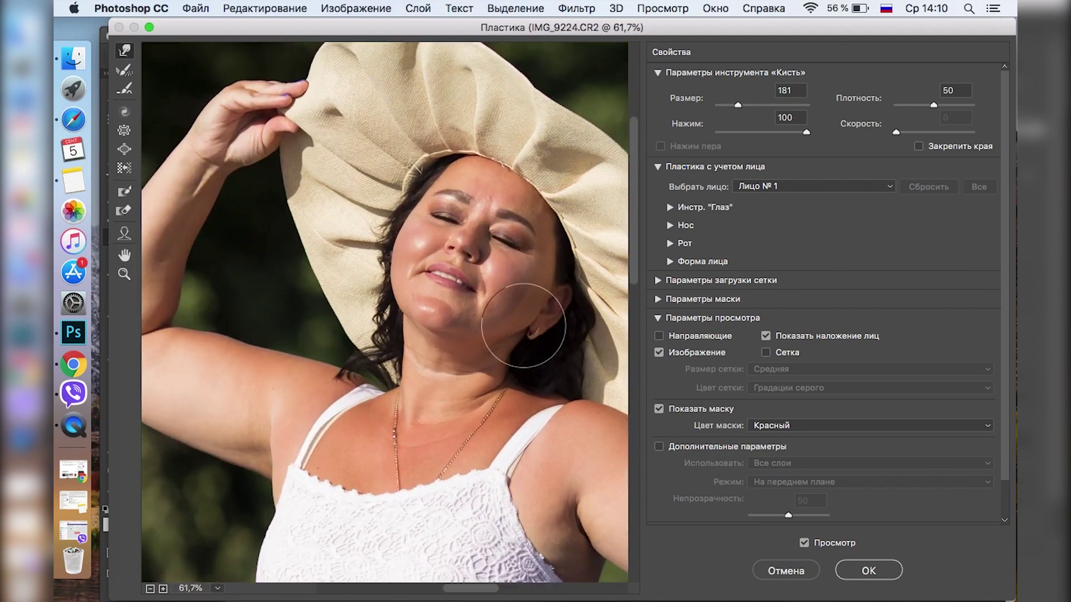
{"action": "scroll", "coordinate": [609, 456], "scroll_direction": "down", "scroll_amount": 2}
{"action": "scroll", "coordinate": [610, 456], "scroll_direction": "down", "scroll_amount": 2}
- Apply the Liquify changes to the background copy layer
{"action": "left_click", "coordinate": [868, 570]}
{"action": "scroll", "coordinate": [510, 348], "scroll_direction": "up", "scroll_amount": 1}
{"action": "scroll", "coordinate": [440, 304], "scroll_direction": "up", "scroll_amount": 5}
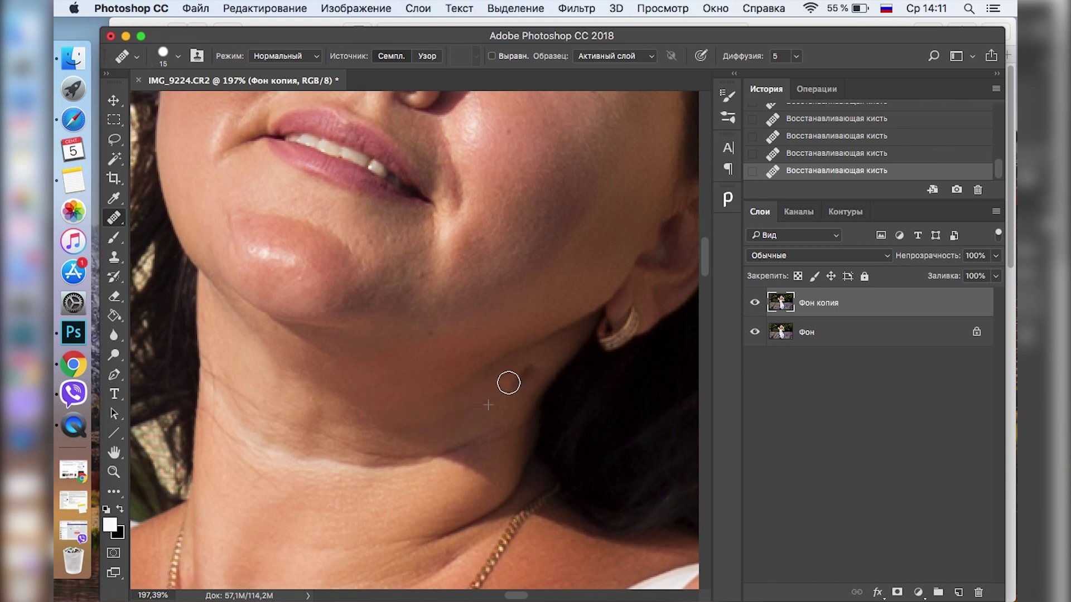
- Heal a spot and the crease across the woman's neck with the Healing Brush
{"action": "left_click", "coordinate": [508, 383]}
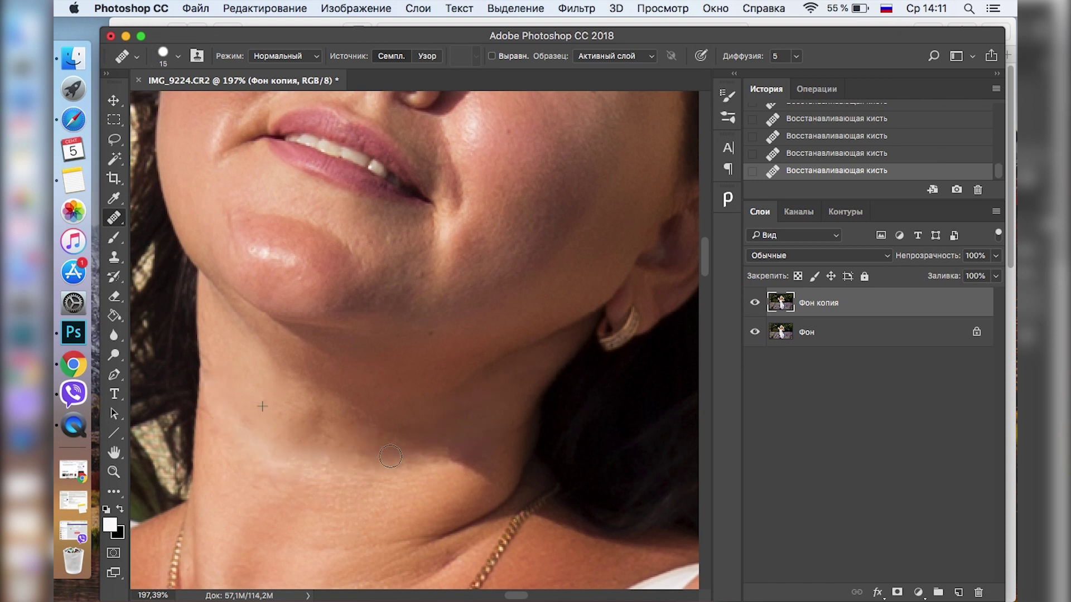
{"action": "left_click_drag", "start_coordinate": [462, 474], "coordinate": [430, 459]}
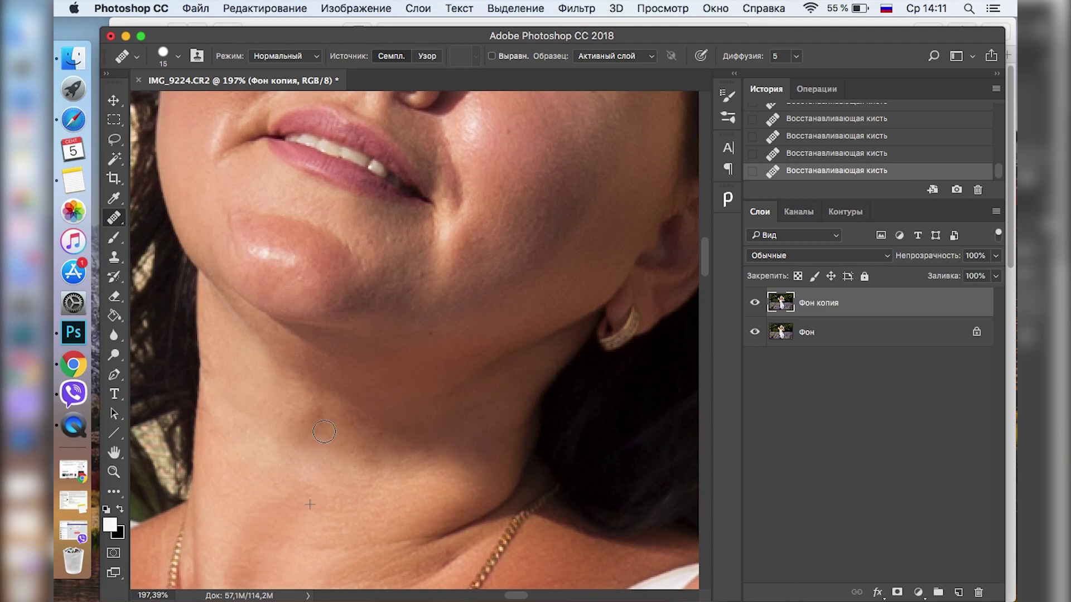
{"action": "scroll", "coordinate": [234, 229], "scroll_direction": "up", "scroll_amount": 3}
{"action": "key", "text": "bracketleft"}
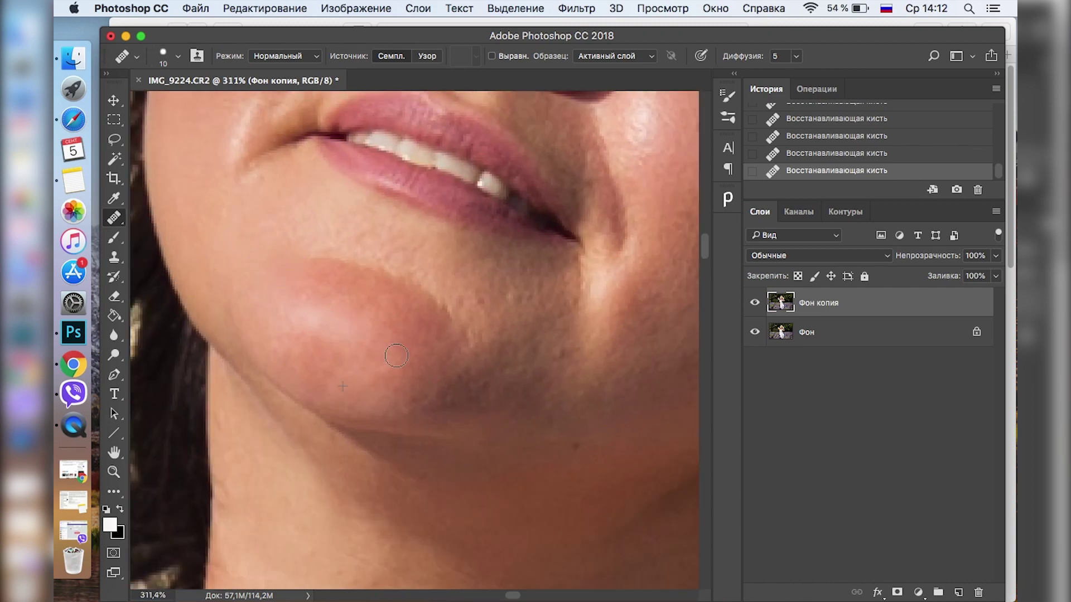
{"action": "scroll", "coordinate": [491, 312], "scroll_direction": "up", "scroll_amount": 10}
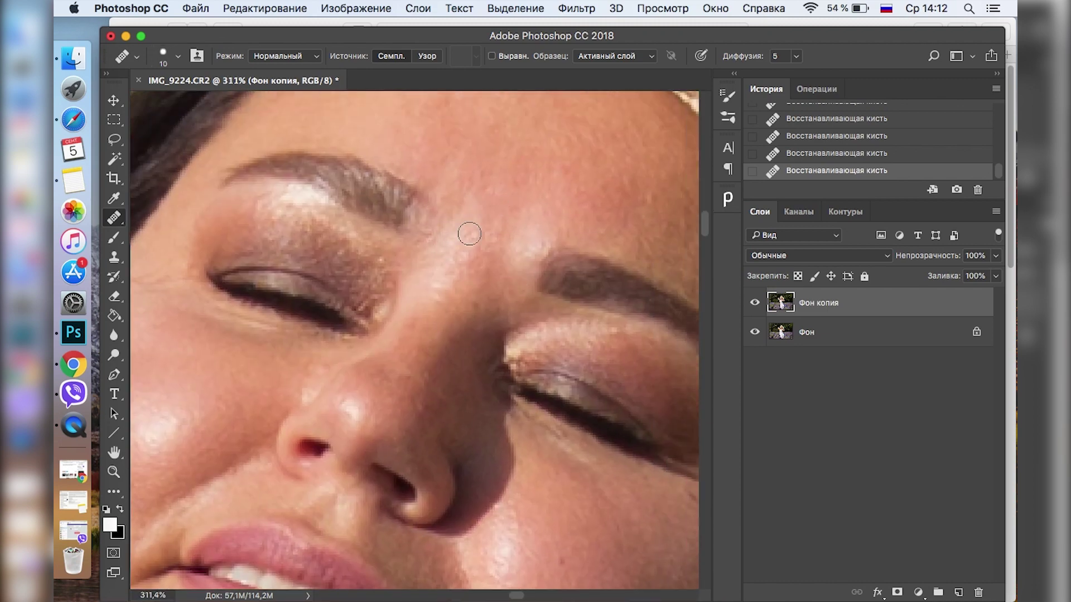
{"action": "scroll", "coordinate": [552, 491], "scroll_direction": "down", "scroll_amount": 5}
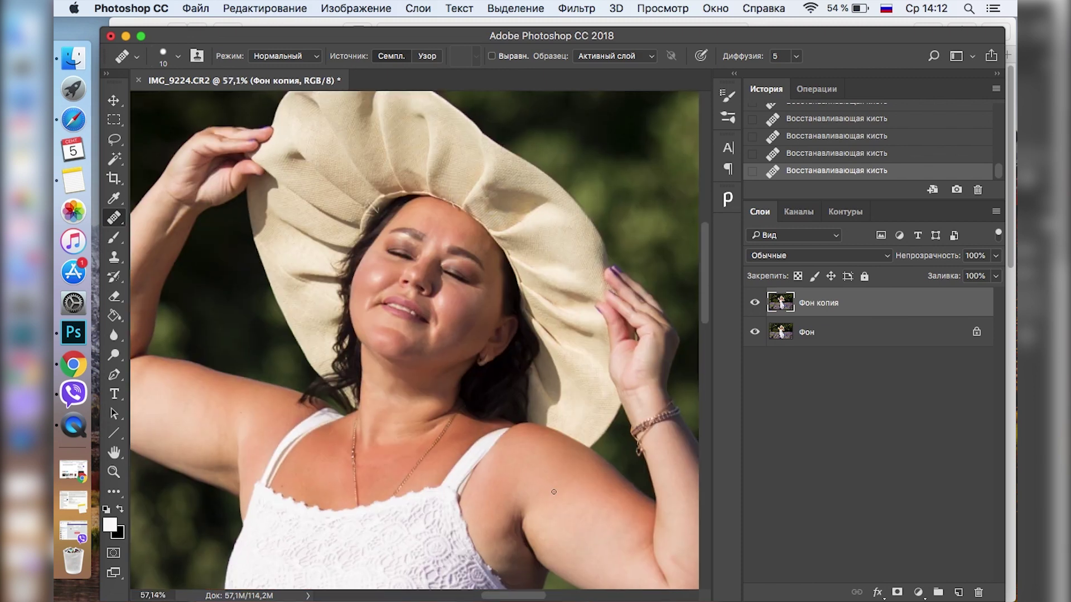
{"action": "scroll", "coordinate": [552, 491], "scroll_direction": "up", "scroll_amount": 5}
{"action": "key", "text": "bracketright"}
- Heal the chin with a larger brush, then split the photo into Low and High frequency layers
{"action": "scroll", "coordinate": [359, 366], "scroll_direction": "left", "scroll_amount": 5}
{"action": "scroll", "coordinate": [441, 394], "scroll_direction": "down", "scroll_amount": 3}
{"action": "scroll", "coordinate": [557, 346], "scroll_direction": "right", "scroll_amount": 2}
{"action": "scroll", "coordinate": [557, 347], "scroll_direction": "right", "scroll_amount": 5}
{"action": "key", "text": "bracketright"}
{"action": "key", "text": "bracketright"}
{"action": "scroll", "coordinate": [616, 442], "scroll_direction": "down", "scroll_amount": 3}
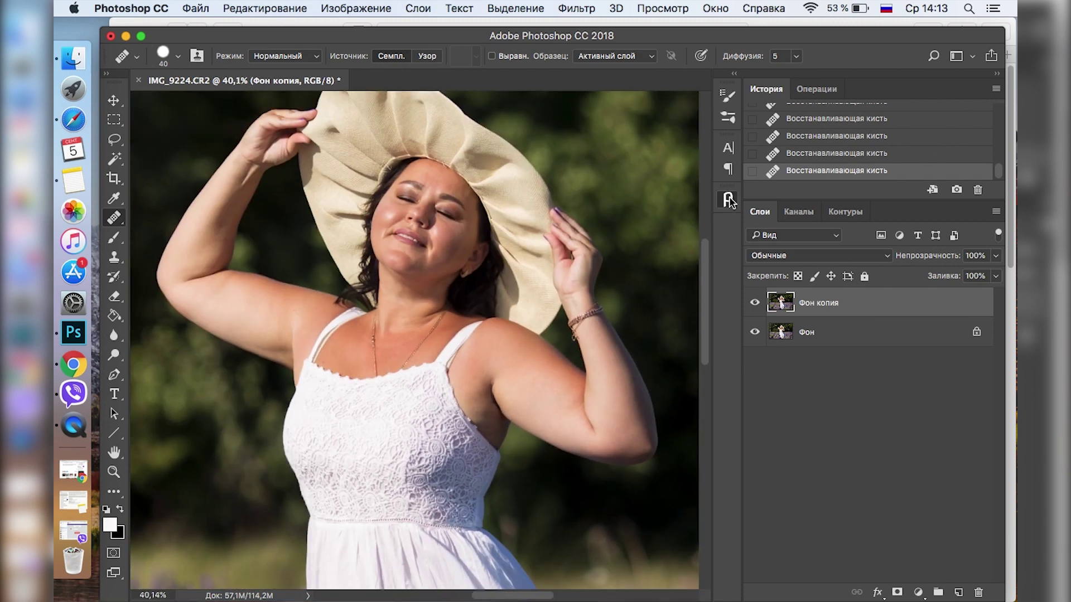
{"action": "left_click", "coordinate": [730, 199]}
{"action": "left_click", "coordinate": [583, 324]}
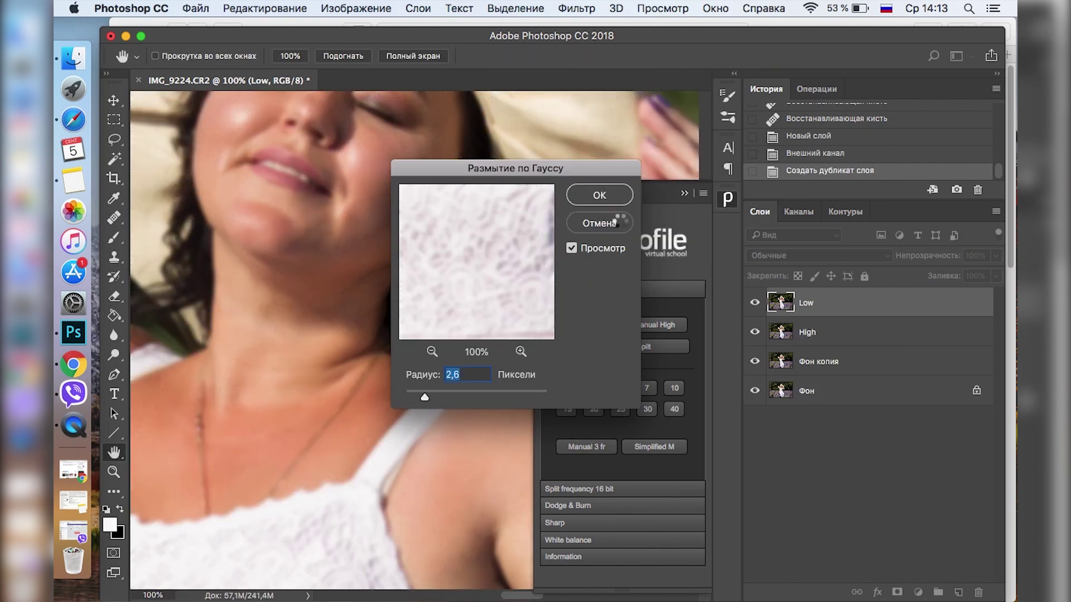
- Apply the 2.6 Gaussian Blur to the Low layer, undo a stray stroke, and smooth the neck
{"action": "key", "text": "Return"}
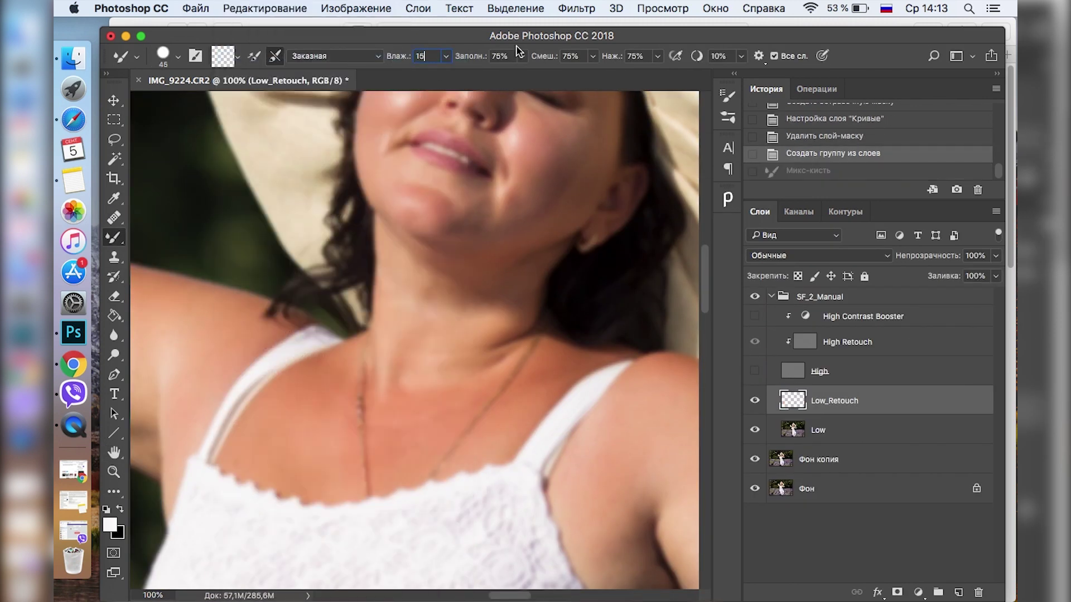
{"action": "left_click", "coordinate": [178, 56]}
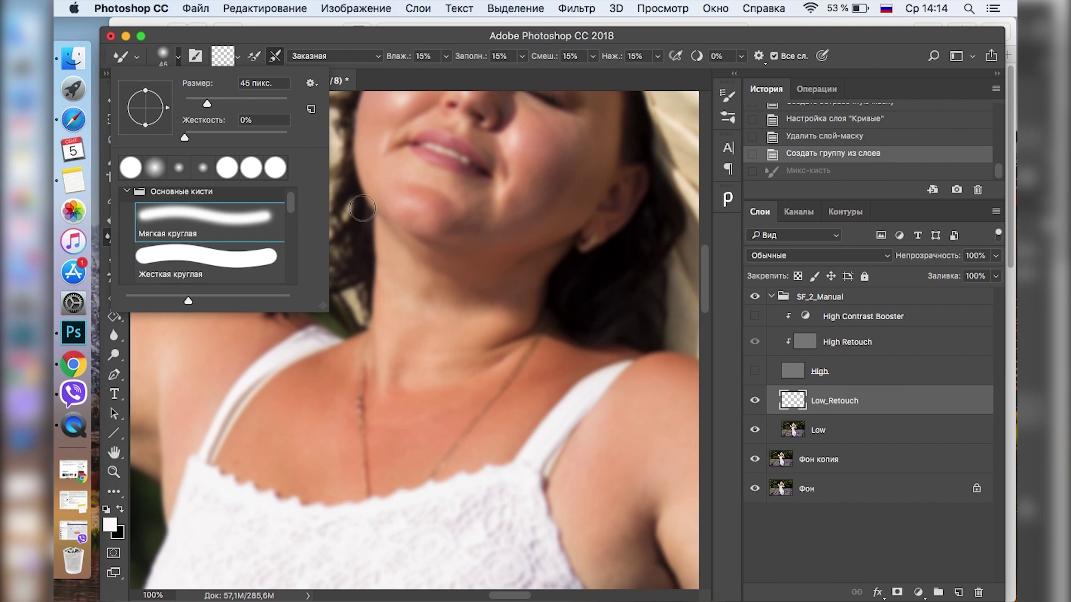
{"action": "left_click", "coordinate": [265, 7]}
{"action": "left_click", "coordinate": [278, 29]}
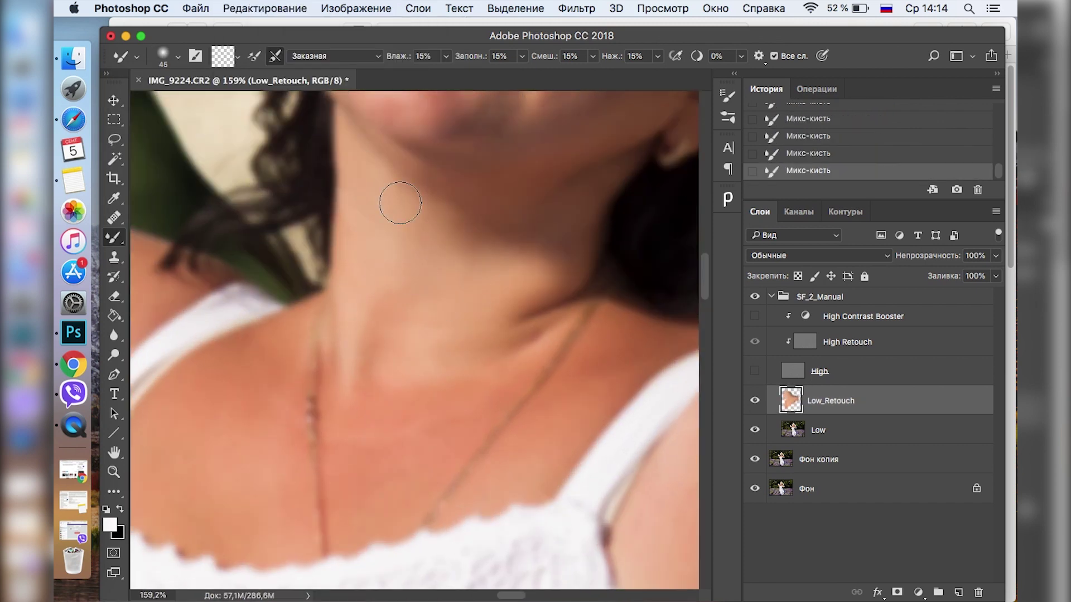
{"action": "key", "text": "bracketright"}
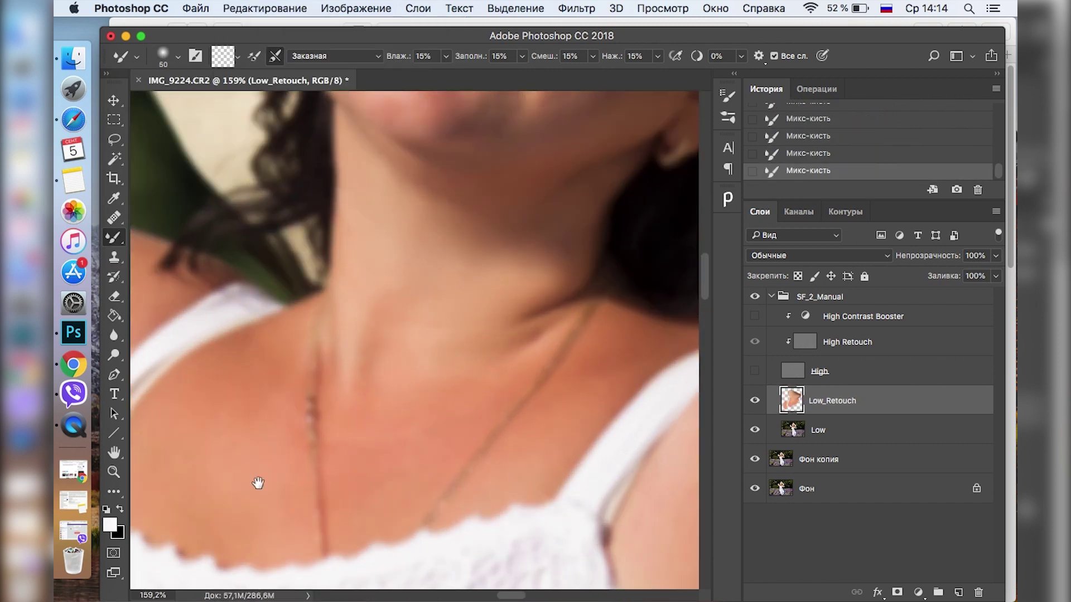
{"action": "scroll", "coordinate": [361, 385], "scroll_direction": "left", "scroll_amount": 5}
{"action": "scroll", "coordinate": [361, 384], "scroll_direction": "down", "scroll_amount": 5}
{"action": "scroll", "coordinate": [323, 354], "scroll_direction": "down", "scroll_amount": 3}
- Even out the skin tones on the arm and shoulder with the Mixer Brush
{"action": "key", "text": "bracketright"}
{"action": "key", "text": "bracketright"}
{"action": "key", "text": "bracketright"}
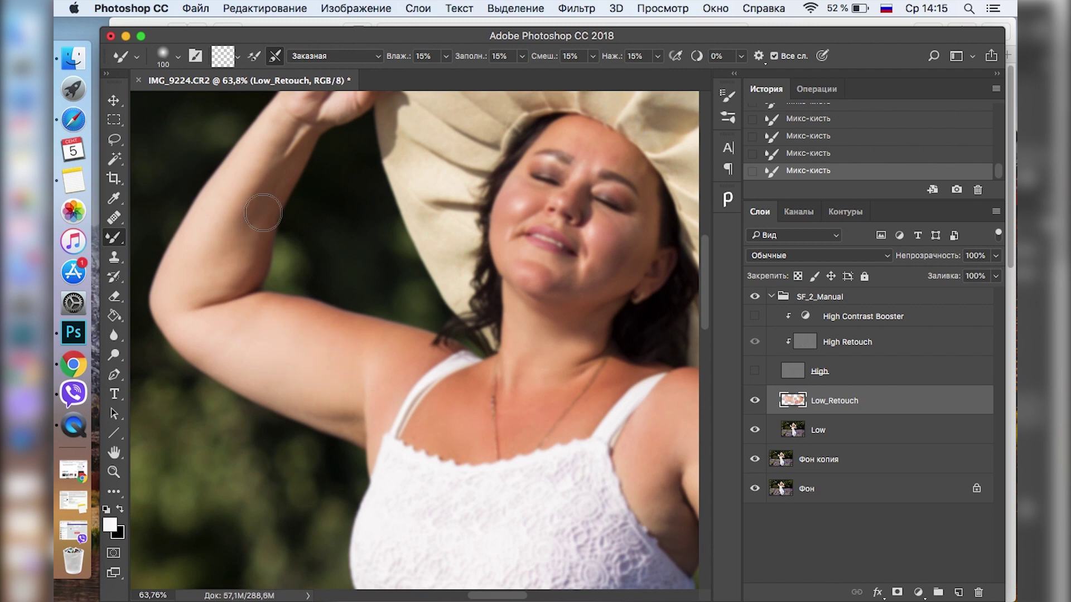
{"action": "scroll", "coordinate": [279, 305], "scroll_direction": "up", "scroll_amount": 3}
{"action": "scroll", "coordinate": [280, 305], "scroll_direction": "up", "scroll_amount": 3}
{"action": "key", "text": "bracketleft"}
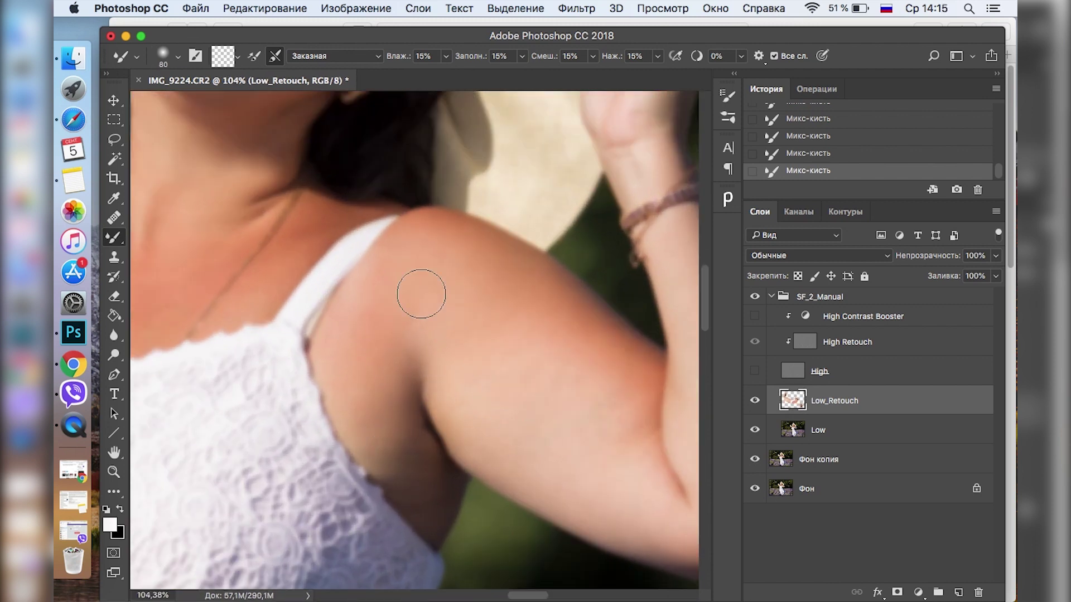
{"action": "scroll", "coordinate": [551, 445], "scroll_direction": "up", "scroll_amount": 10}
{"action": "scroll", "coordinate": [335, 398], "scroll_direction": "up", "scroll_amount": 3}
{"action": "key", "text": "bracketleft"}
{"action": "key", "text": "bracketleft"}
{"action": "key", "text": "bracketleft"}
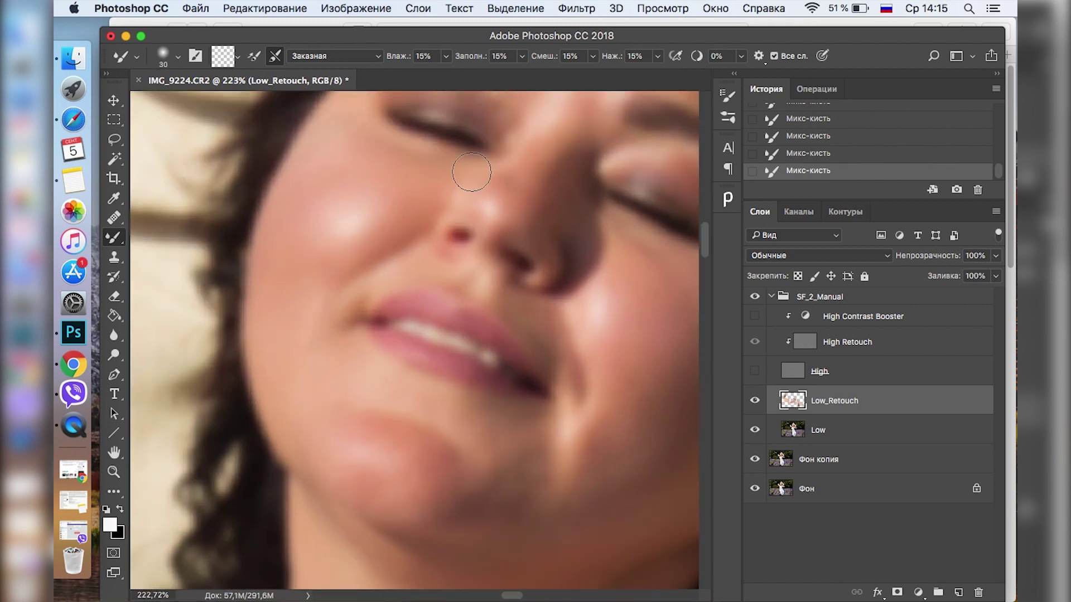
- Smooth the cheeks and forehead on Low_Retouch, then turn the High layer back on
{"action": "scroll", "coordinate": [513, 466], "scroll_direction": "up", "scroll_amount": 3}
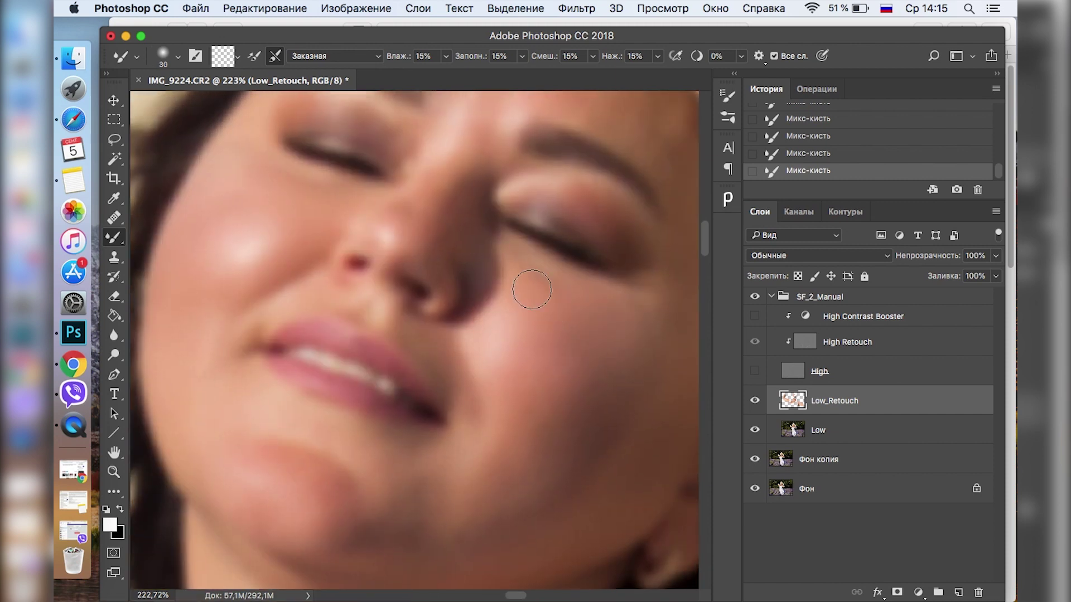
{"action": "scroll", "coordinate": [466, 292], "scroll_direction": "up", "scroll_amount": 3}
{"action": "scroll", "coordinate": [406, 239], "scroll_direction": "down", "scroll_amount": 1}
{"action": "scroll", "coordinate": [454, 205], "scroll_direction": "up", "scroll_amount": 2}
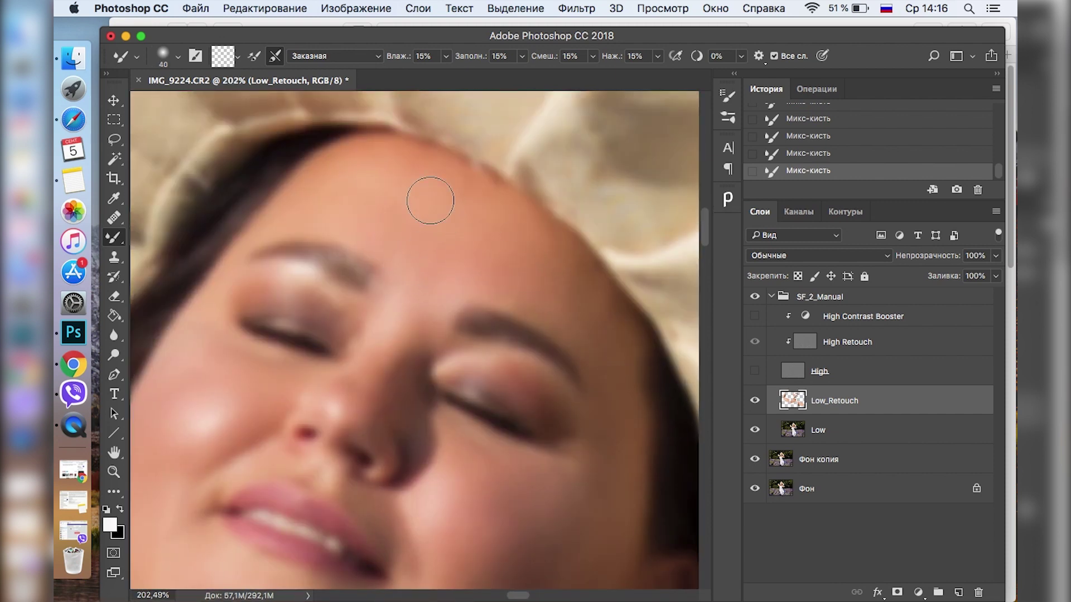
{"action": "scroll", "coordinate": [401, 334], "scroll_direction": "down", "scroll_amount": 5}
{"action": "key", "text": "bracketright"}
{"action": "scroll", "coordinate": [413, 424], "scroll_direction": "down", "scroll_amount": 2}
{"action": "scroll", "coordinate": [438, 452], "scroll_direction": "down", "scroll_amount": 5}
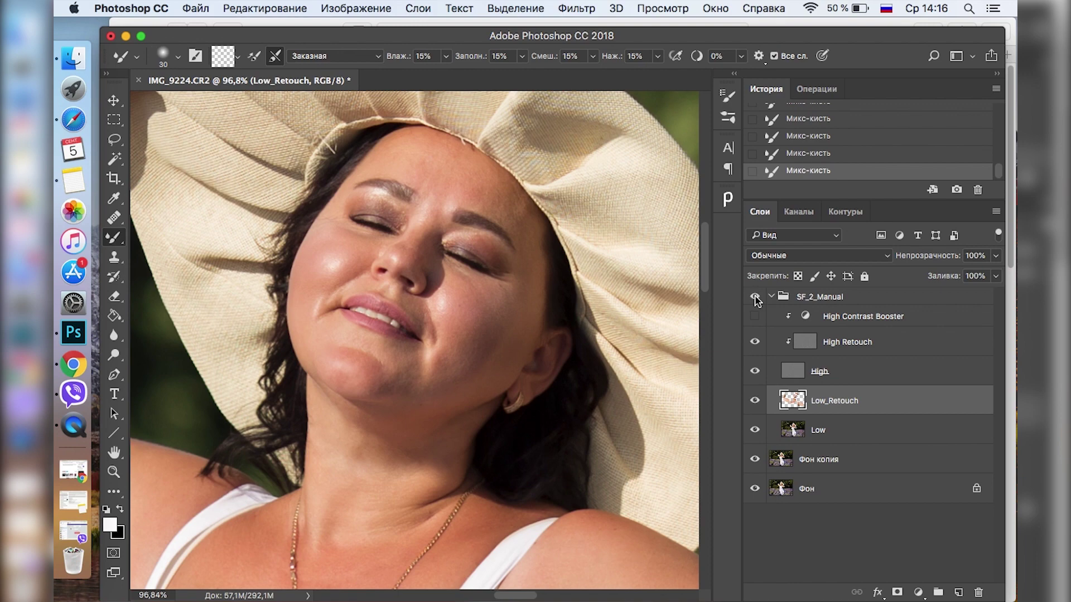
{"action": "scroll", "coordinate": [367, 221], "scroll_direction": "up", "scroll_amount": 3}
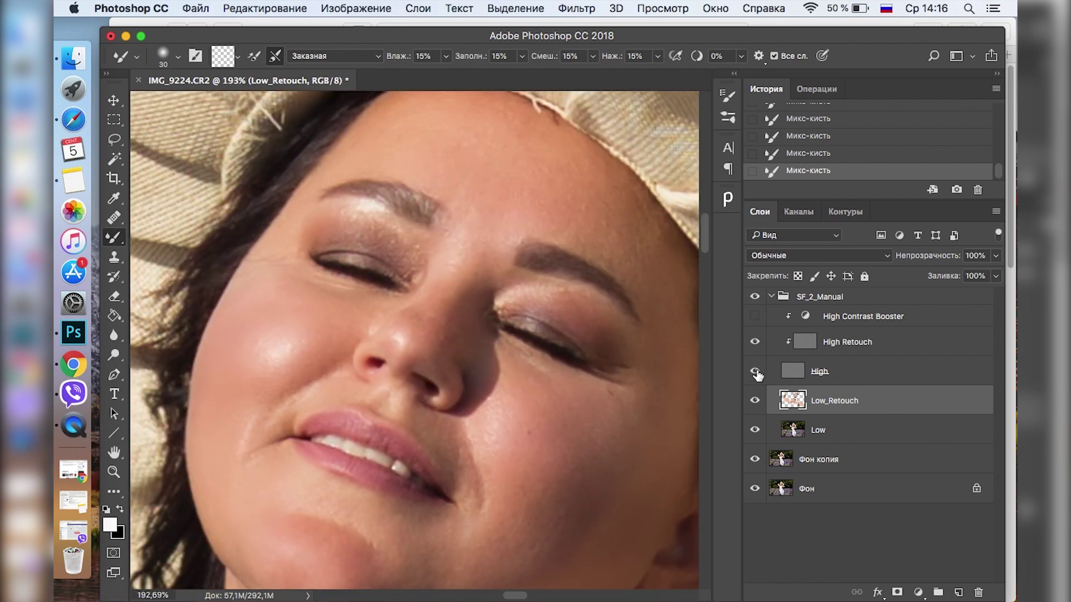
{"action": "left_click", "coordinate": [754, 317]}
{"action": "key", "text": "j"}
{"action": "scroll", "coordinate": [228, 416], "scroll_direction": "up", "scroll_amount": 1}
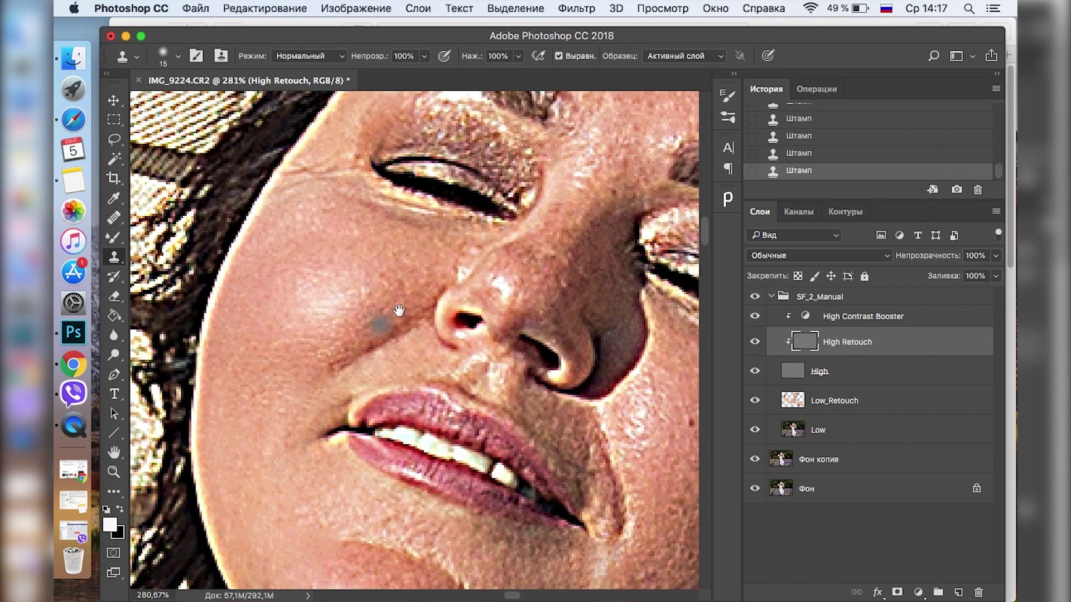
- Clone-stamp the remaining texture spots on the face in High Retouch
{"action": "scroll", "coordinate": [385, 311], "scroll_direction": "right", "scroll_amount": 1}
{"action": "scroll", "coordinate": [412, 390], "scroll_direction": "down", "scroll_amount": 3}
{"action": "scroll", "coordinate": [413, 390], "scroll_direction": "right", "scroll_amount": 3}
{"action": "scroll", "coordinate": [426, 509], "scroll_direction": "down", "scroll_amount": 2}
{"action": "scroll", "coordinate": [468, 323], "scroll_direction": "down", "scroll_amount": 5}
{"action": "scroll", "coordinate": [591, 320], "scroll_direction": "up", "scroll_amount": 1}
- Merge the SF_2_Manual group into one layer and toggle it to compare with the original
{"action": "left_click", "coordinate": [772, 296]}
{"action": "key", "text": "ctrl+0"}
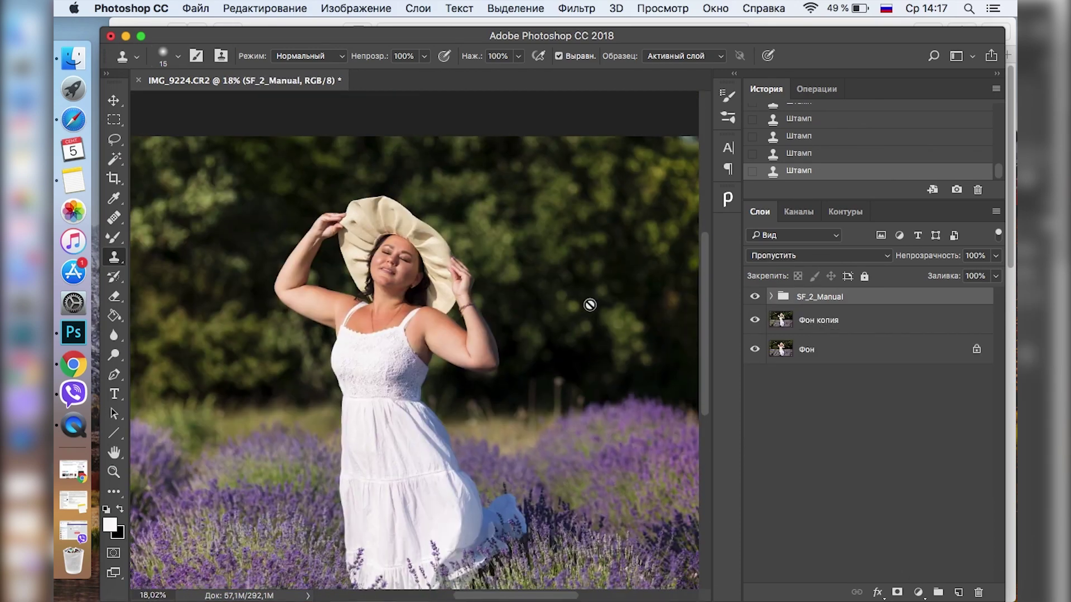
{"action": "key", "text": "ctrl+e"}
{"action": "left_click", "coordinate": [755, 303]}
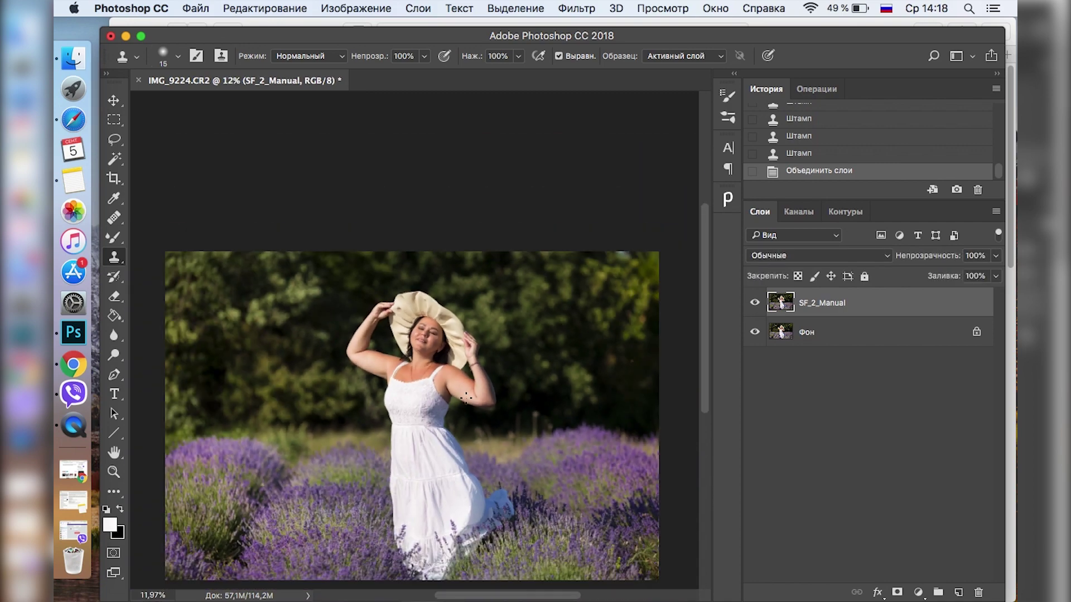
{"action": "scroll", "coordinate": [418, 387], "scroll_direction": "up", "scroll_amount": 5}
{"action": "left_click_drag", "start_coordinate": [418, 387], "coordinate": [517, 406]}
- Duplicate the merged layer as SF_2_Manual копия
{"action": "left_click", "coordinate": [577, 8]}
{"action": "key", "text": "Escape"}
{"action": "key", "text": "ctrl+j"}
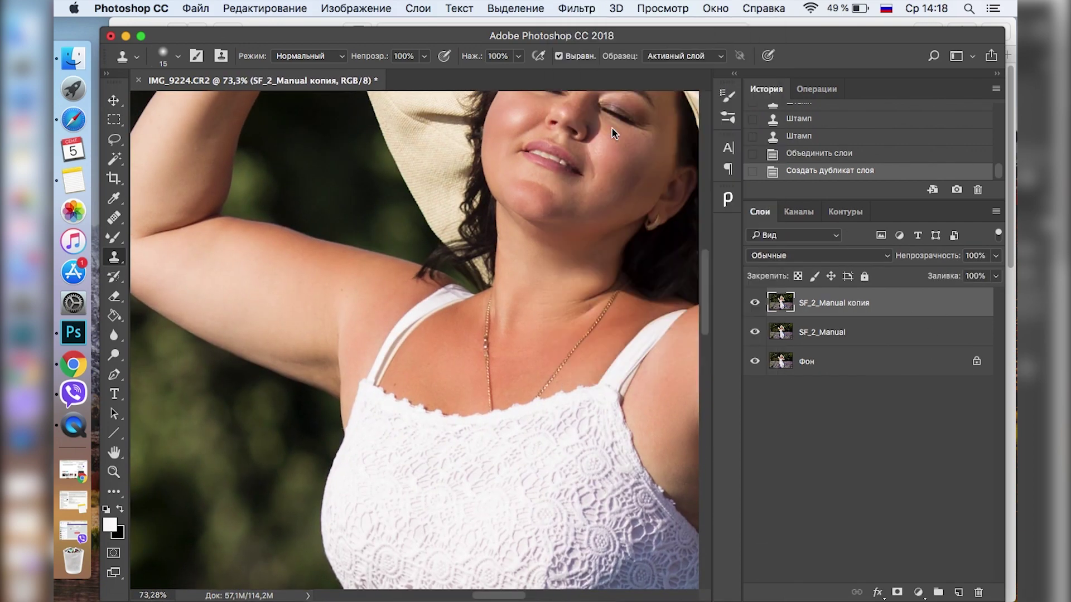
- Slim the upper arm at the armpit and forearm with Liquify's Forward Warp, then apply
{"action": "key", "text": "ctrl+shift+x"}
{"action": "scroll", "coordinate": [359, 273], "scroll_direction": "down", "scroll_amount": 3}
{"action": "scroll", "coordinate": [334, 229], "scroll_direction": "up", "scroll_amount": 5}
{"action": "key", "text": "bracketleft"}
{"action": "key", "text": "bracketleft"}
{"action": "key", "text": "bracketleft"}
{"action": "scroll", "coordinate": [450, 255], "scroll_direction": "down", "scroll_amount": 5}
{"action": "left_click_drag", "start_coordinate": [473, 395], "coordinate": [454, 353]}
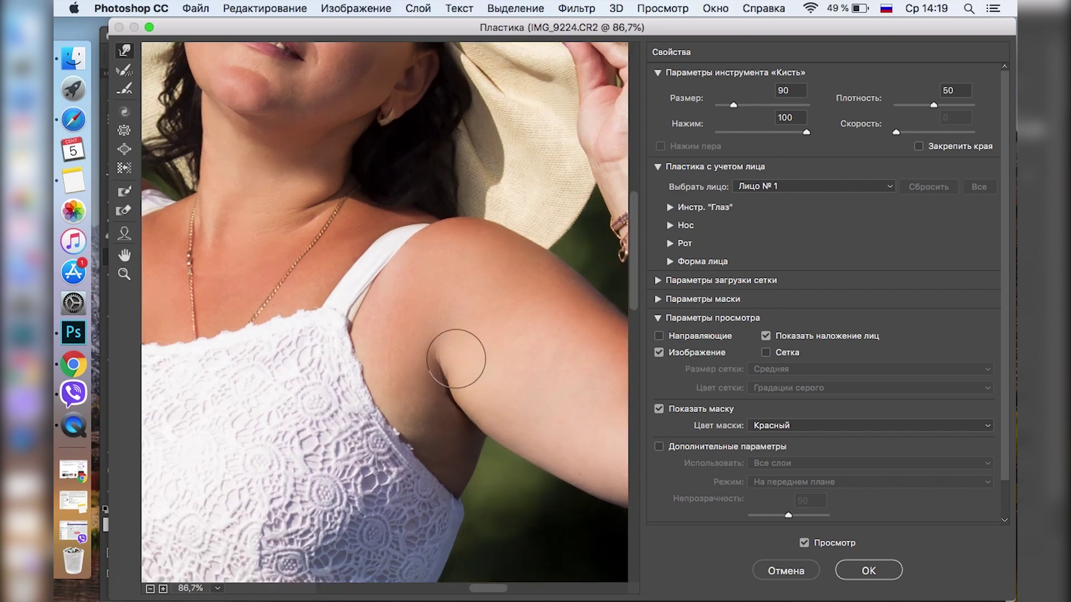
{"action": "scroll", "coordinate": [471, 423], "scroll_direction": "down", "scroll_amount": 4}
{"action": "scroll", "coordinate": [471, 423], "scroll_direction": "right", "scroll_amount": 5}
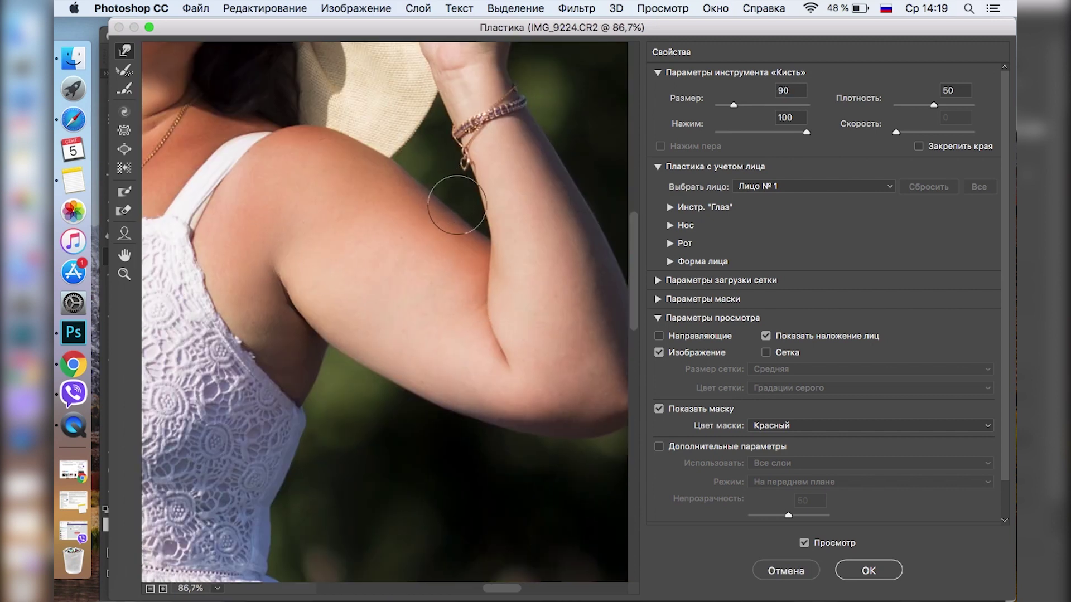
{"action": "scroll", "coordinate": [461, 296], "scroll_direction": "down", "scroll_amount": 2}
{"action": "scroll", "coordinate": [461, 296], "scroll_direction": "right", "scroll_amount": 3}
{"action": "key", "text": "bracketright"}
{"action": "key", "text": "bracketright"}
{"action": "key", "text": "bracketright"}
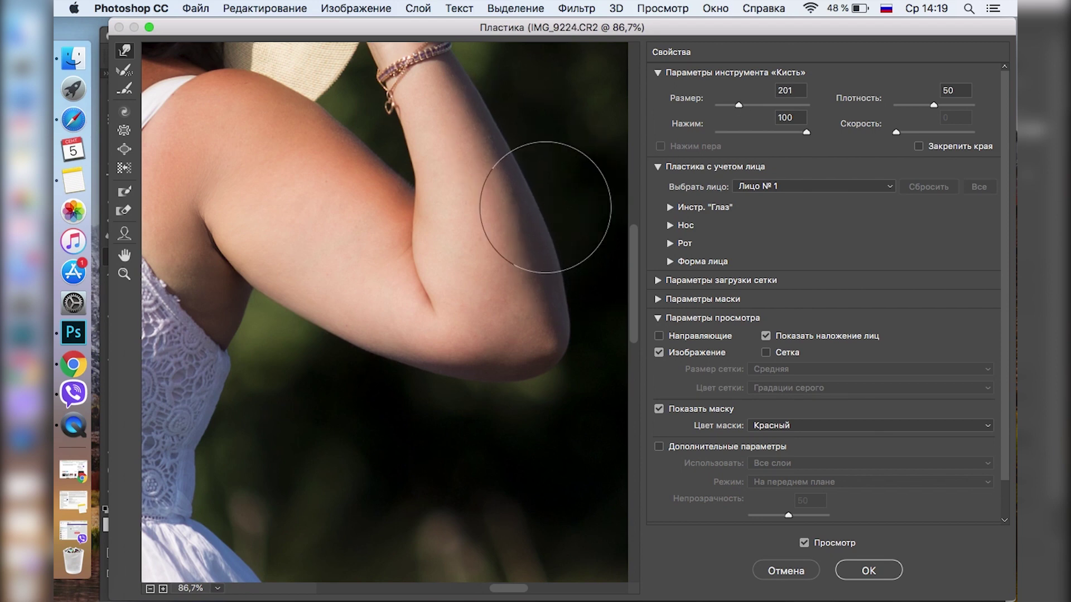
{"action": "scroll", "coordinate": [430, 407], "scroll_direction": "down", "scroll_amount": 1}
{"action": "scroll", "coordinate": [380, 372], "scroll_direction": "down", "scroll_amount": 3}
{"action": "key", "text": "Return"}
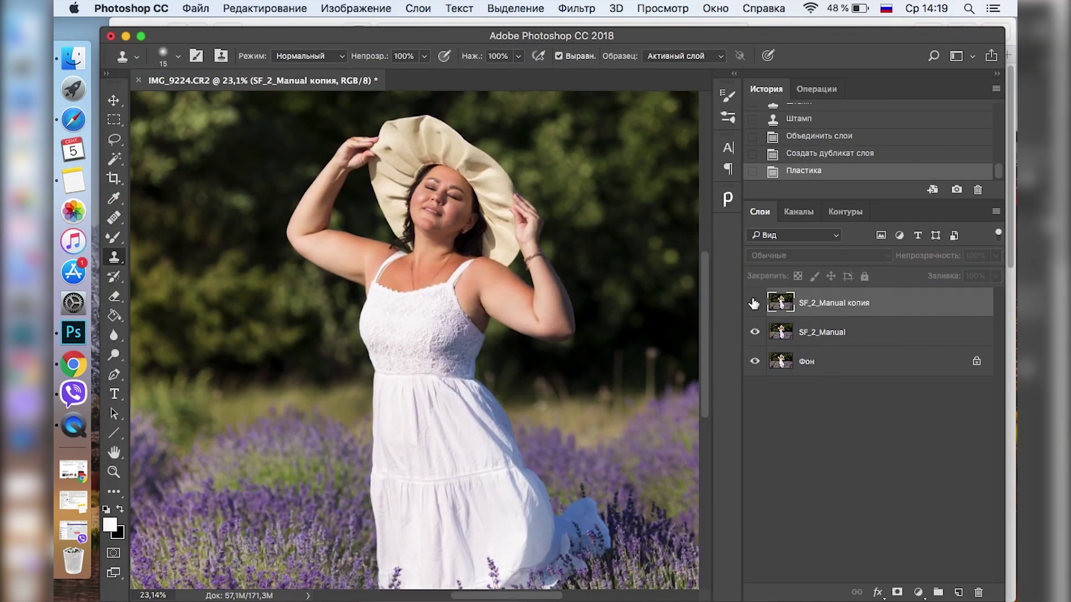
- Save the photo as the JPEG IMG_9224-1.jpg into the Загрузки (Downloads) folder
{"action": "key", "text": "super+shift+s"}
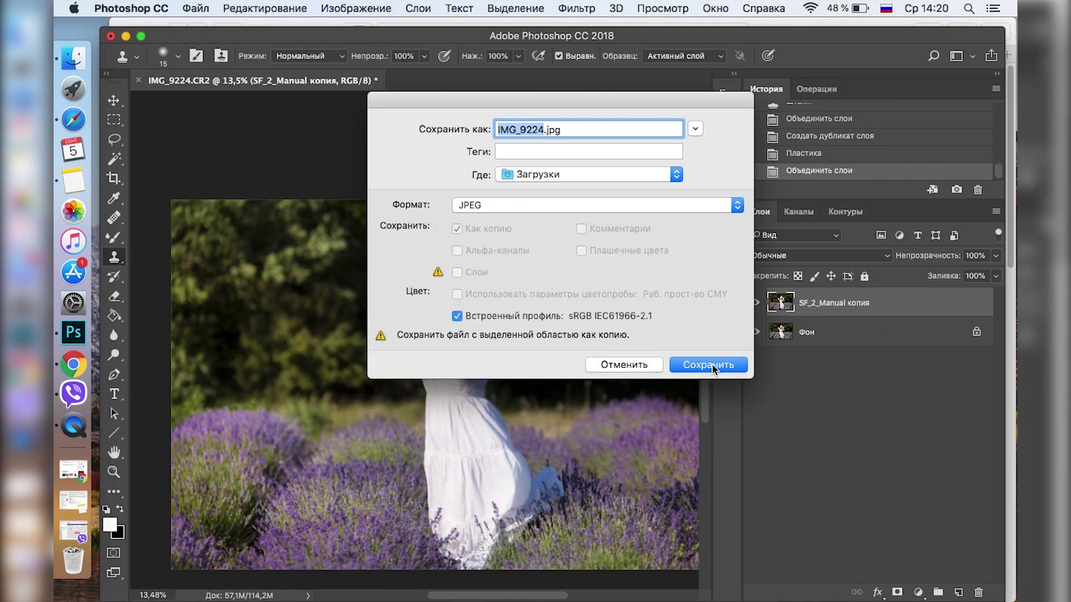
{"action": "left_click", "coordinate": [708, 363]}
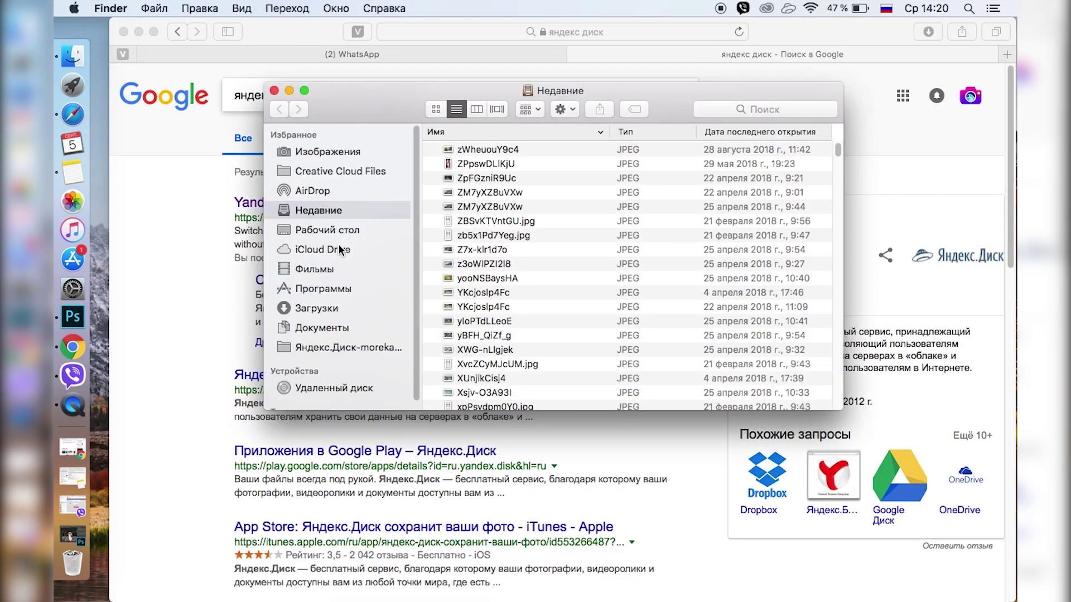
{"action": "left_click", "coordinate": [316, 308]}
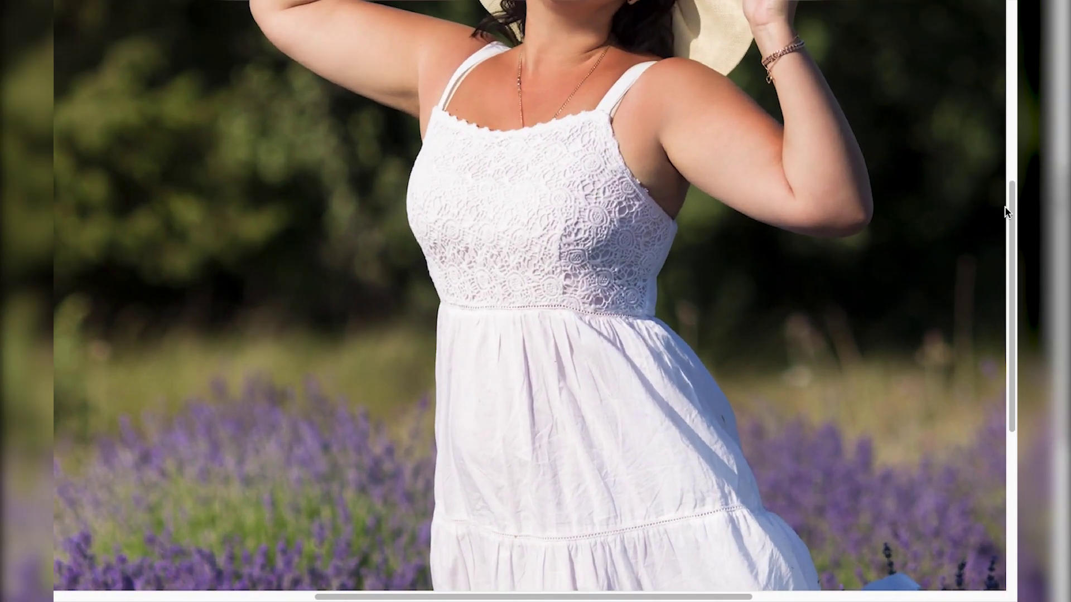
- Zoom into the full-screen lavender-field JPEG to inspect its detail up close
{"action": "left_click_drag", "start_coordinate": [1009, 219], "coordinate": [1011, 192]}
{"action": "scroll", "coordinate": [1009, 192], "scroll_direction": "up", "scroll_amount": 3}
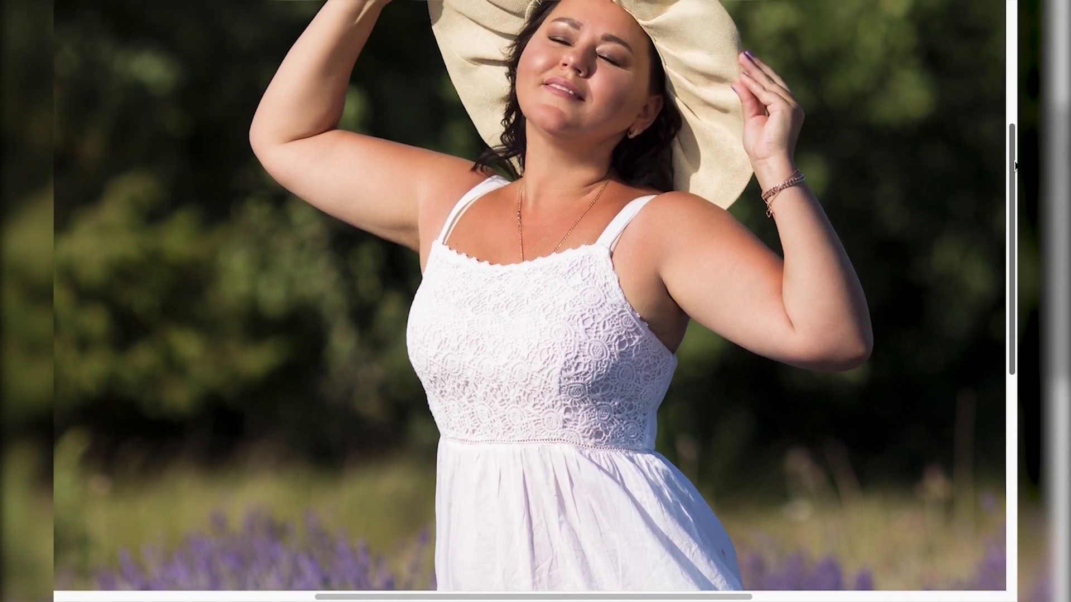
{"action": "scroll", "coordinate": [1009, 193], "scroll_direction": "up", "scroll_amount": 3}
{"action": "scroll", "coordinate": [1009, 193], "scroll_direction": "up", "scroll_amount": 3}
{"action": "scroll", "coordinate": [1009, 192], "scroll_direction": "up", "scroll_amount": 3}
{"action": "scroll", "coordinate": [530, 296], "scroll_direction": "up", "scroll_amount": 2}
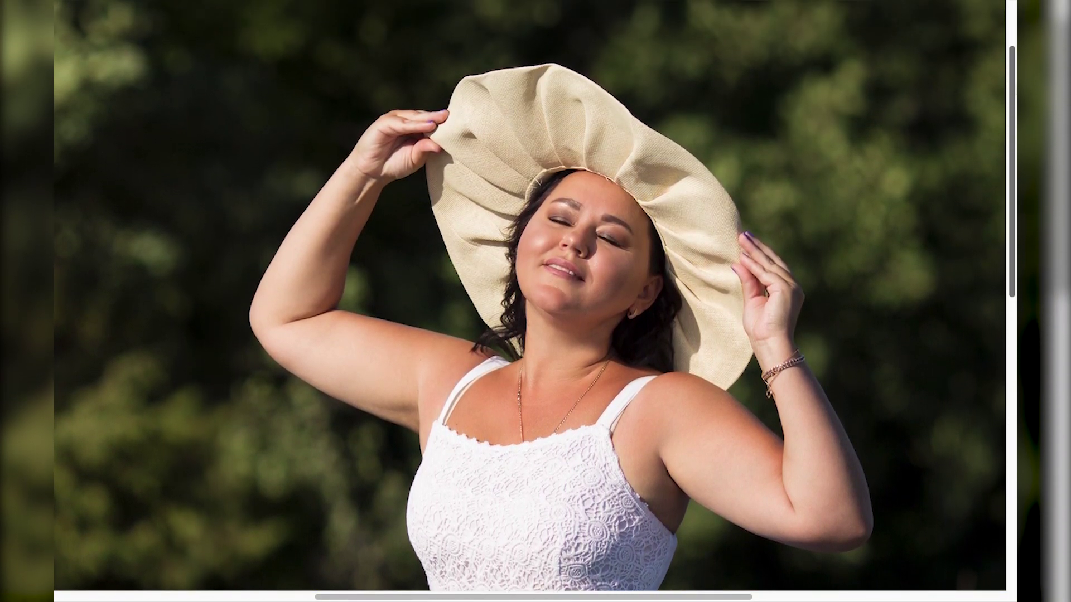
{"action": "scroll", "coordinate": [529, 296], "scroll_direction": "up", "scroll_amount": 2}
- Zoom back out, then leave full screen to show IMG_9224.jpg beside IMG_9224-1.jpg
{"action": "scroll", "coordinate": [530, 296], "scroll_direction": "down", "scroll_amount": 2}
{"action": "scroll", "coordinate": [530, 295], "scroll_direction": "down", "scroll_amount": 2}
{"action": "scroll", "coordinate": [530, 296], "scroll_direction": "down", "scroll_amount": 3}
{"action": "scroll", "coordinate": [530, 296], "scroll_direction": "down", "scroll_amount": 3}
{"action": "scroll", "coordinate": [530, 295], "scroll_direction": "down", "scroll_amount": 2}
{"action": "scroll", "coordinate": [530, 296], "scroll_direction": "down", "scroll_amount": 2}
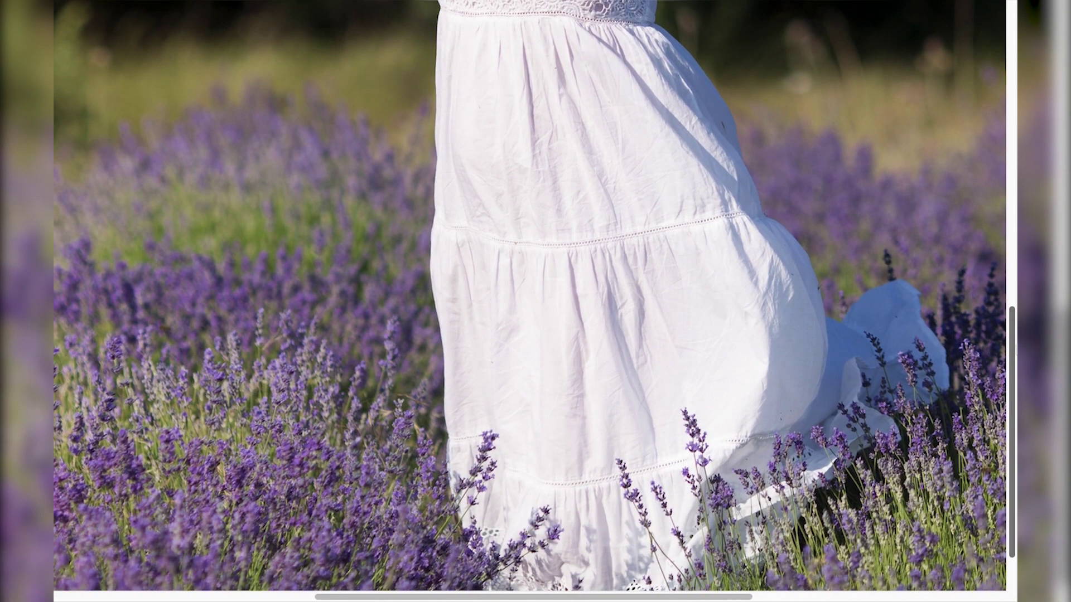
{"action": "scroll", "coordinate": [1016, 349], "scroll_direction": "down", "scroll_amount": 2}
{"action": "scroll", "coordinate": [1016, 349], "scroll_direction": "down", "scroll_amount": 2}
{"action": "scroll", "coordinate": [1016, 349], "scroll_direction": "down", "scroll_amount": 2}
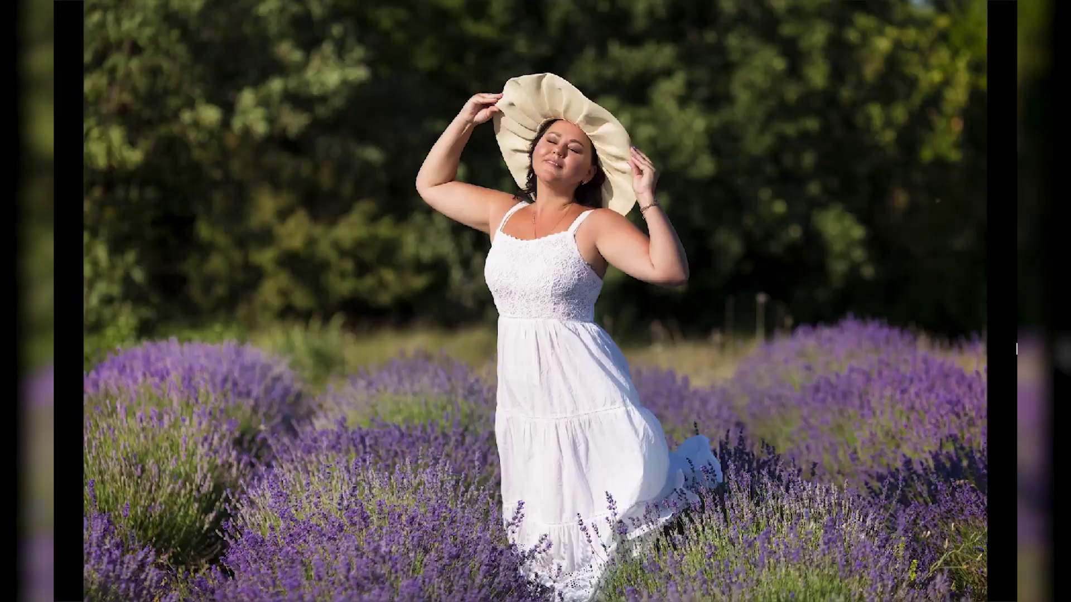
{"action": "scroll", "coordinate": [1017, 350], "scroll_direction": "down", "scroll_amount": 1}
{"action": "scroll", "coordinate": [1016, 350], "scroll_direction": "down", "scroll_amount": 1}
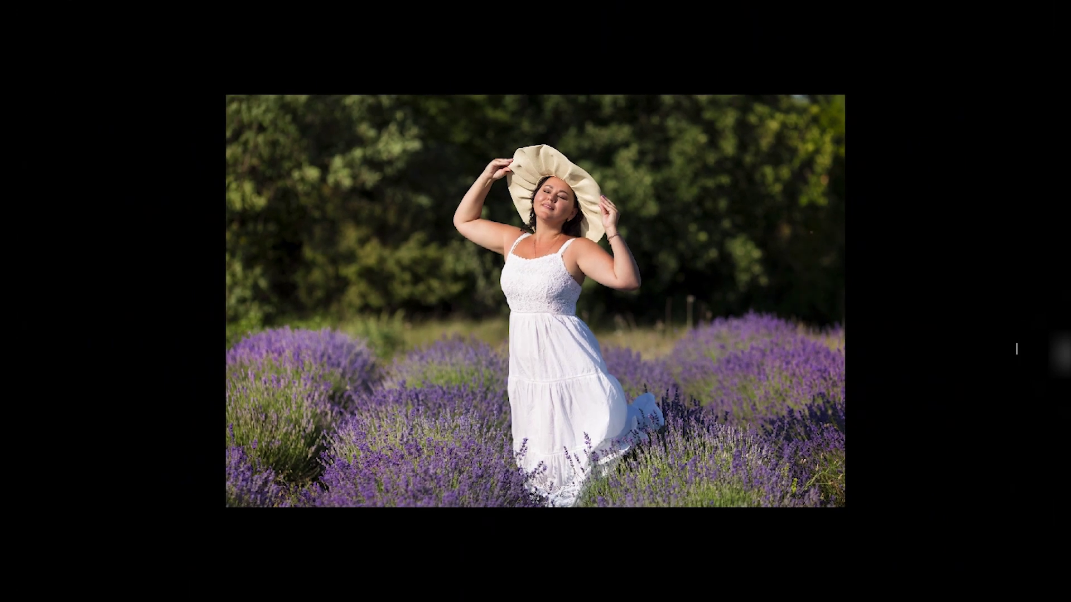
{"action": "key", "text": "Escape"}
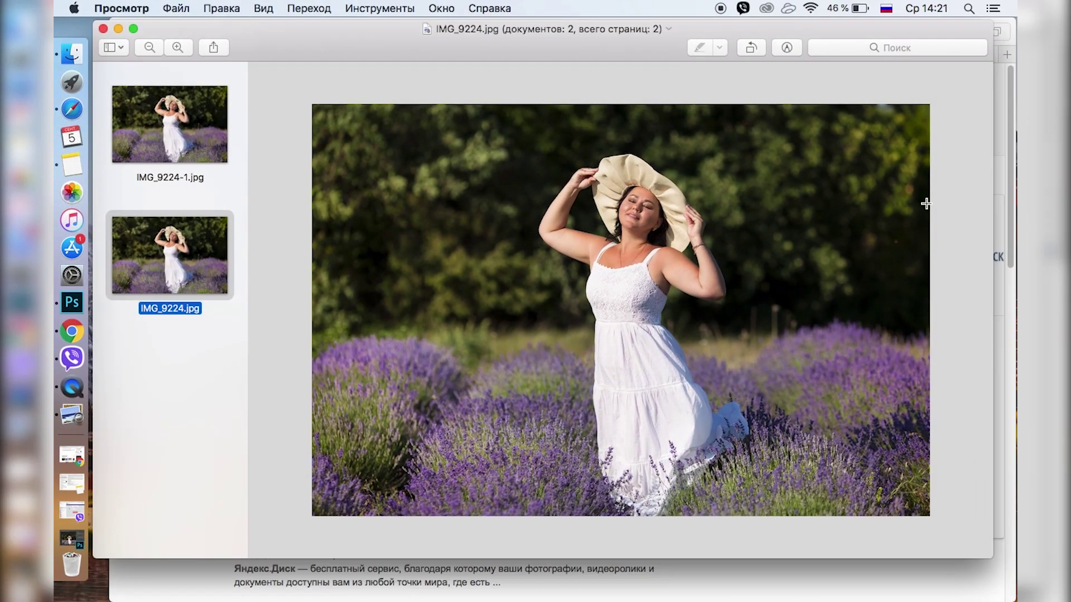